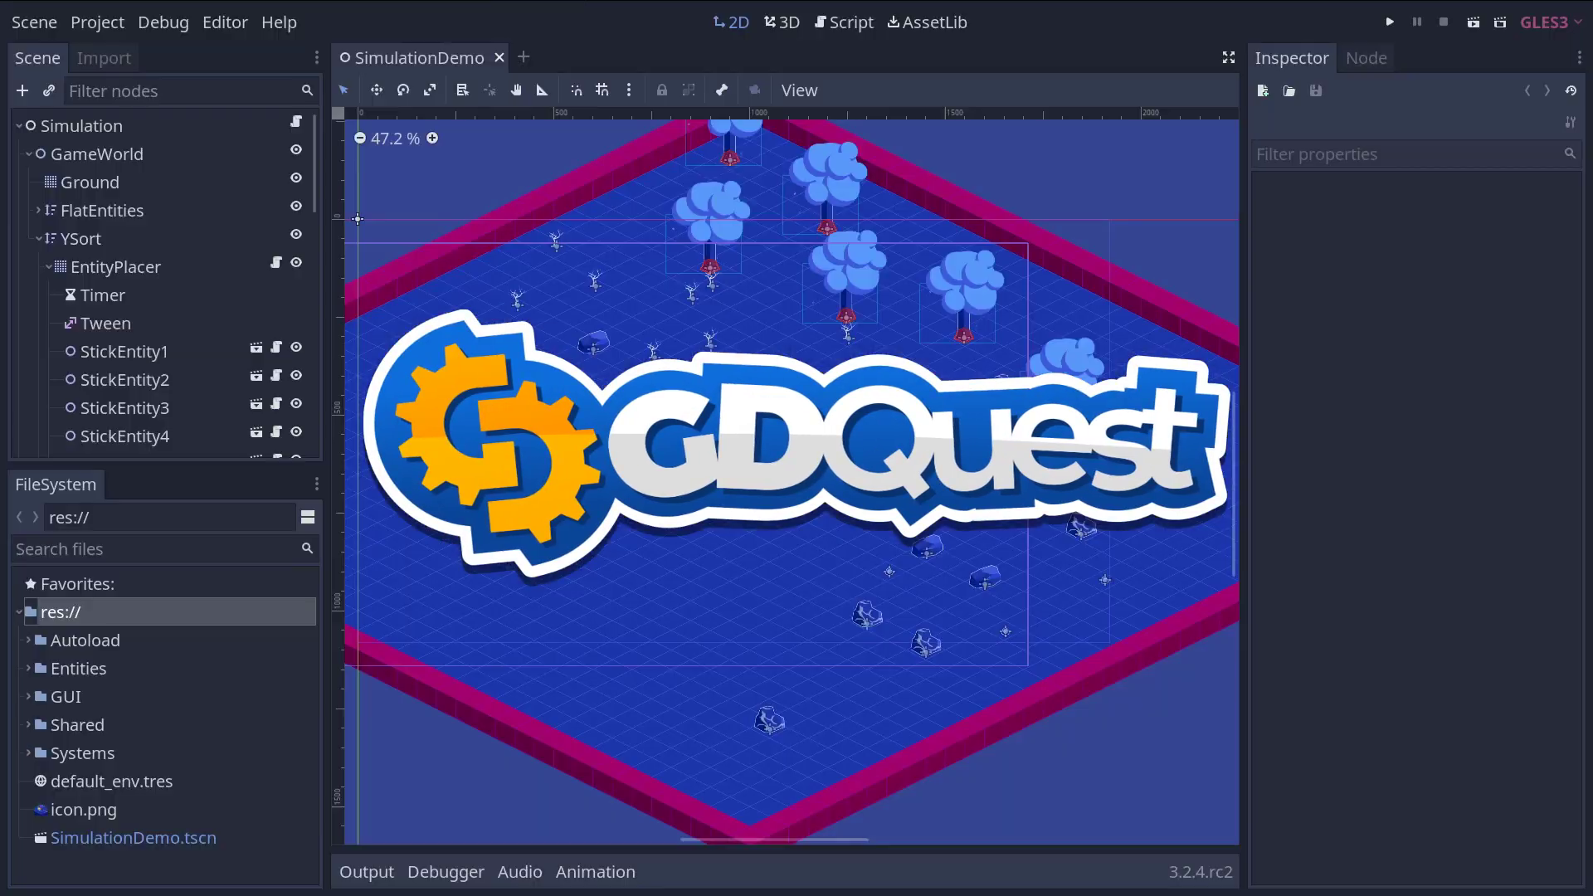
scroll(718, 408, "up", 4)
scroll(718, 408, "up", 1)
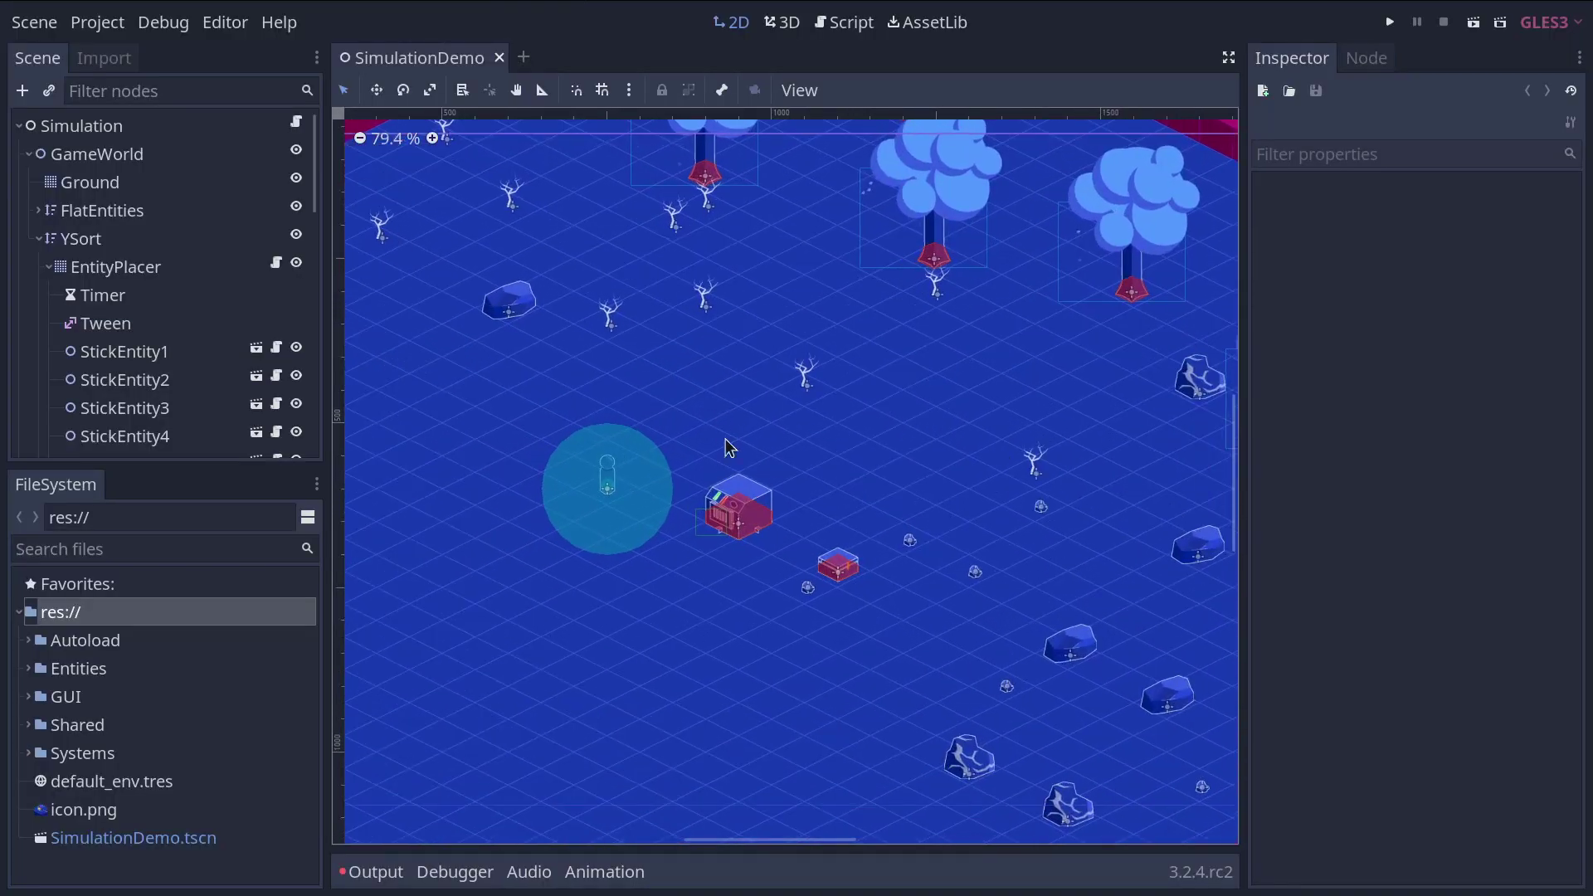
scroll(772, 410, "down", 2)
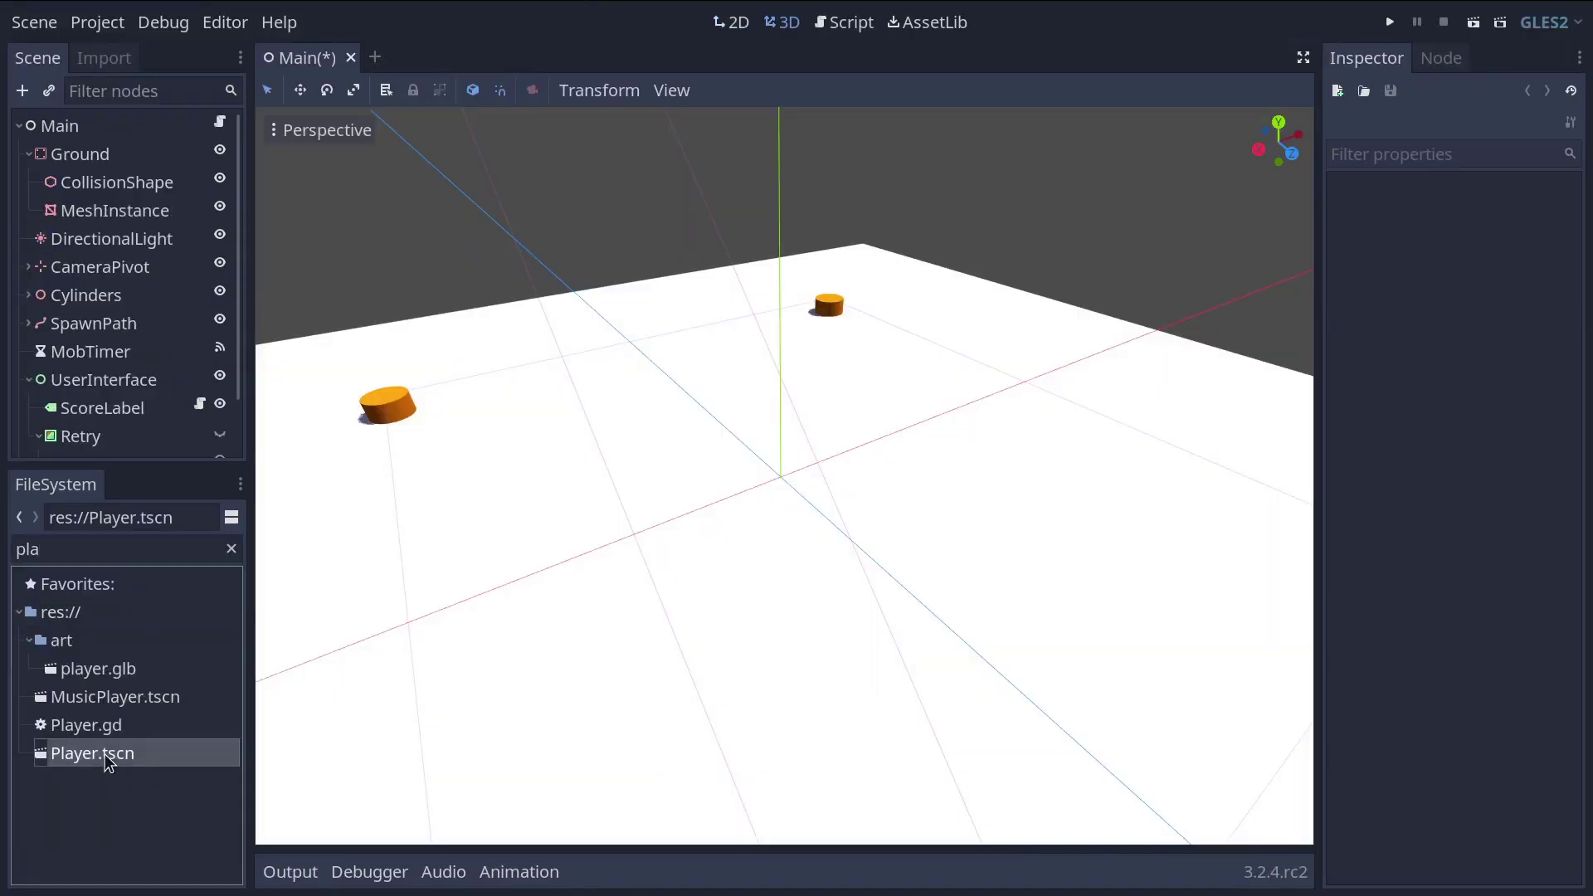
- Instance Player.tscn as a child of the Main node in the 3D scene
left_click_drag(104, 754, 78, 123)
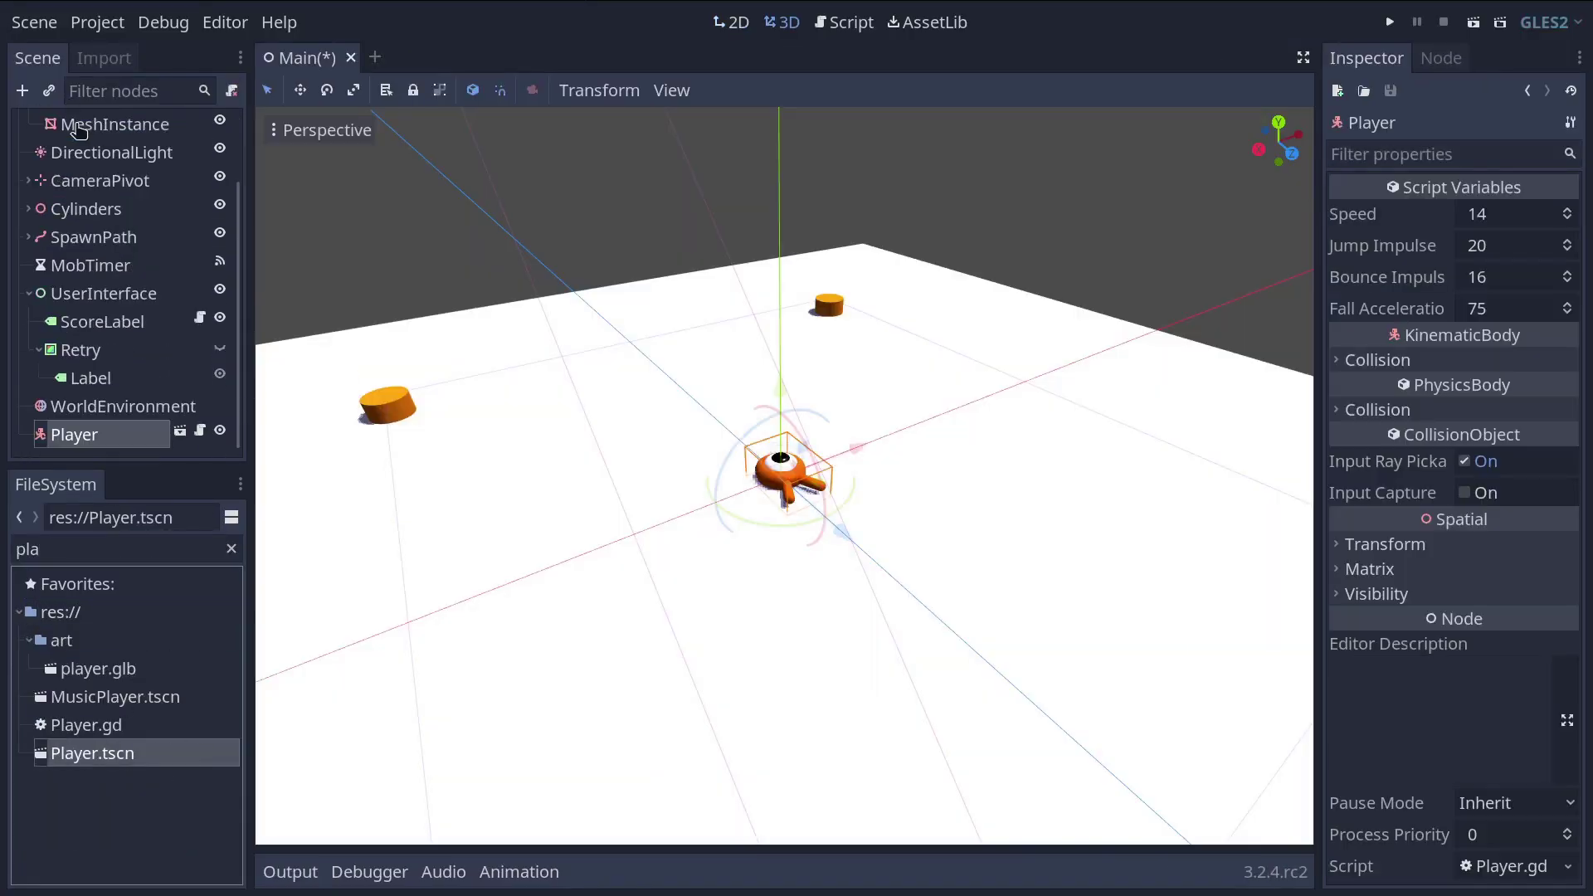
scroll(882, 401, "up", 5)
scroll(838, 452, "up", 2)
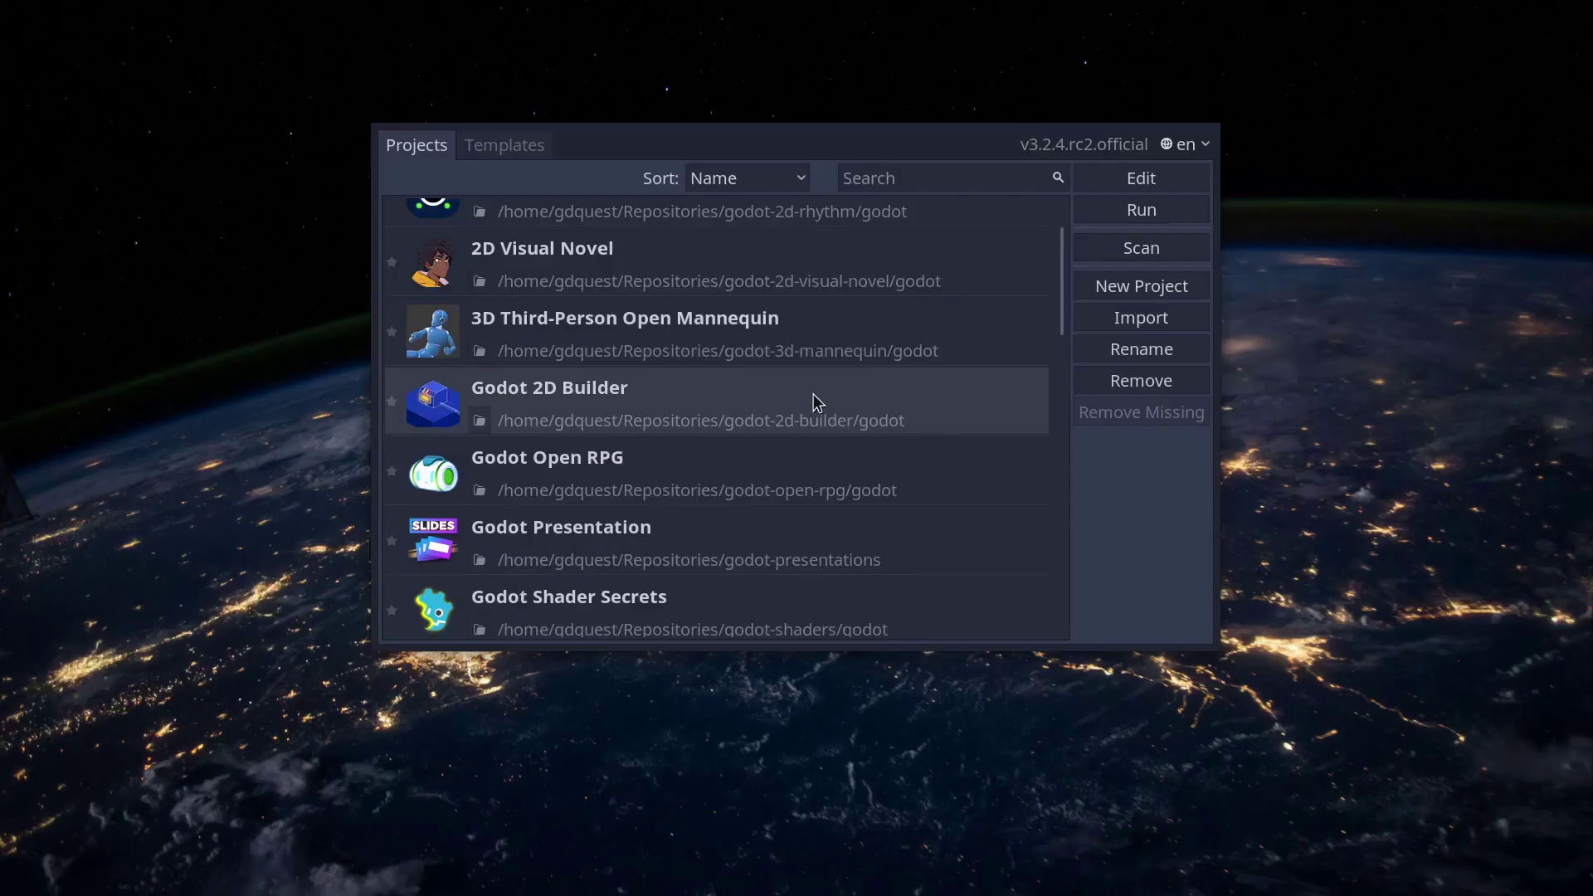
scroll(771, 523, "down", 4)
scroll(765, 543, "up", 3)
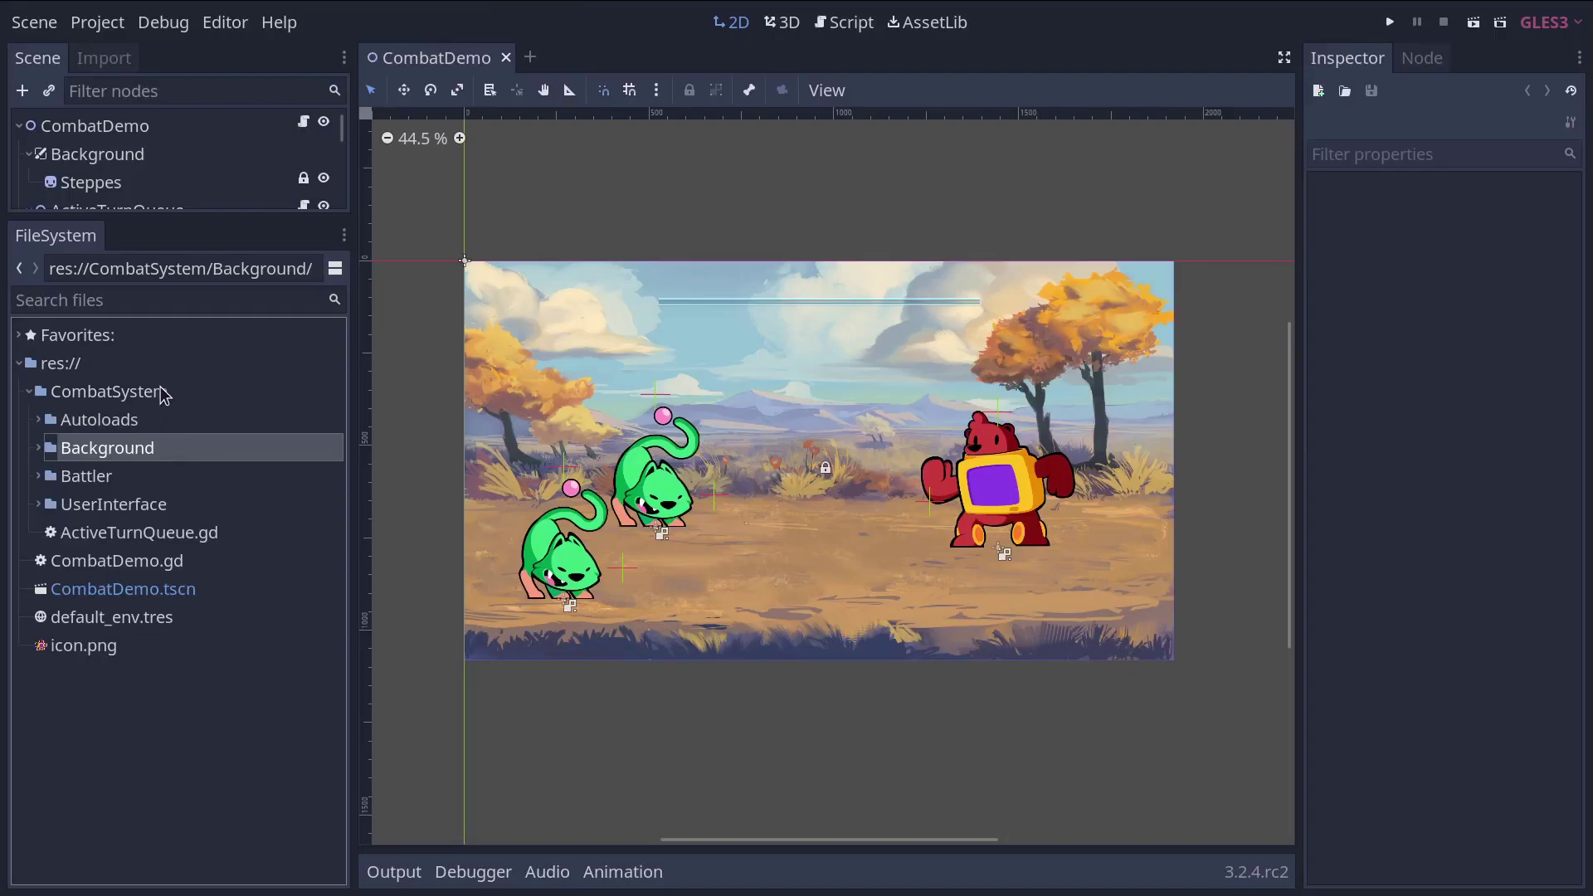
- Collapse the CombatSystem folder and enlarge the scene tree area above the file list
double_click(158, 392)
left_click_drag(189, 215, 174, 612)
left_click(158, 154)
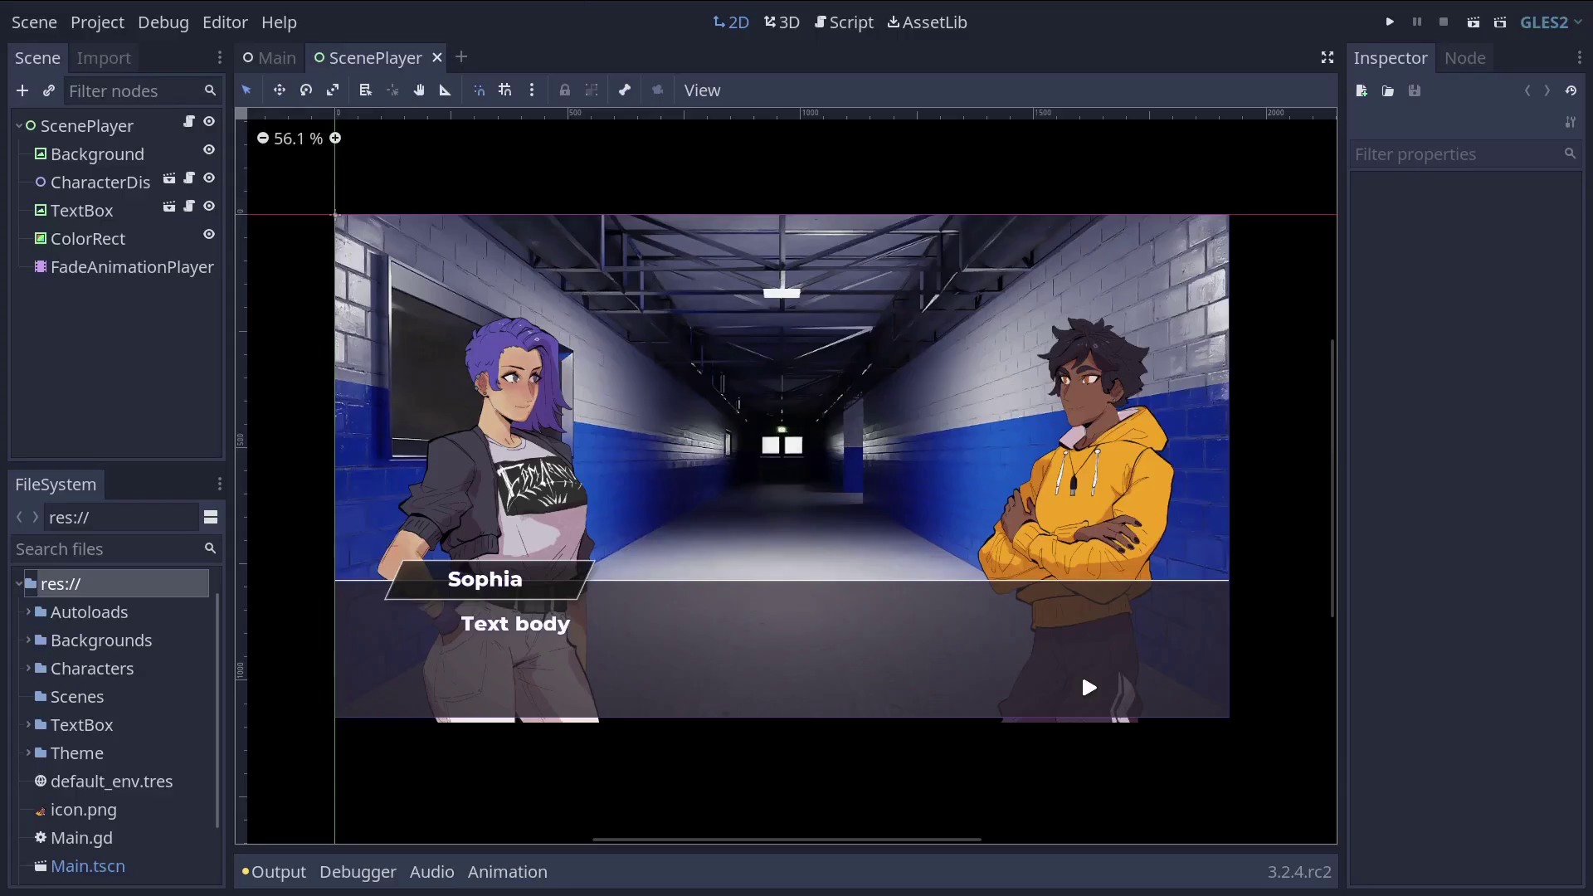
- Display the ScenePlayer.gd code and search the built-in help for Node2D
key("F3")
left_click(1174, 342)
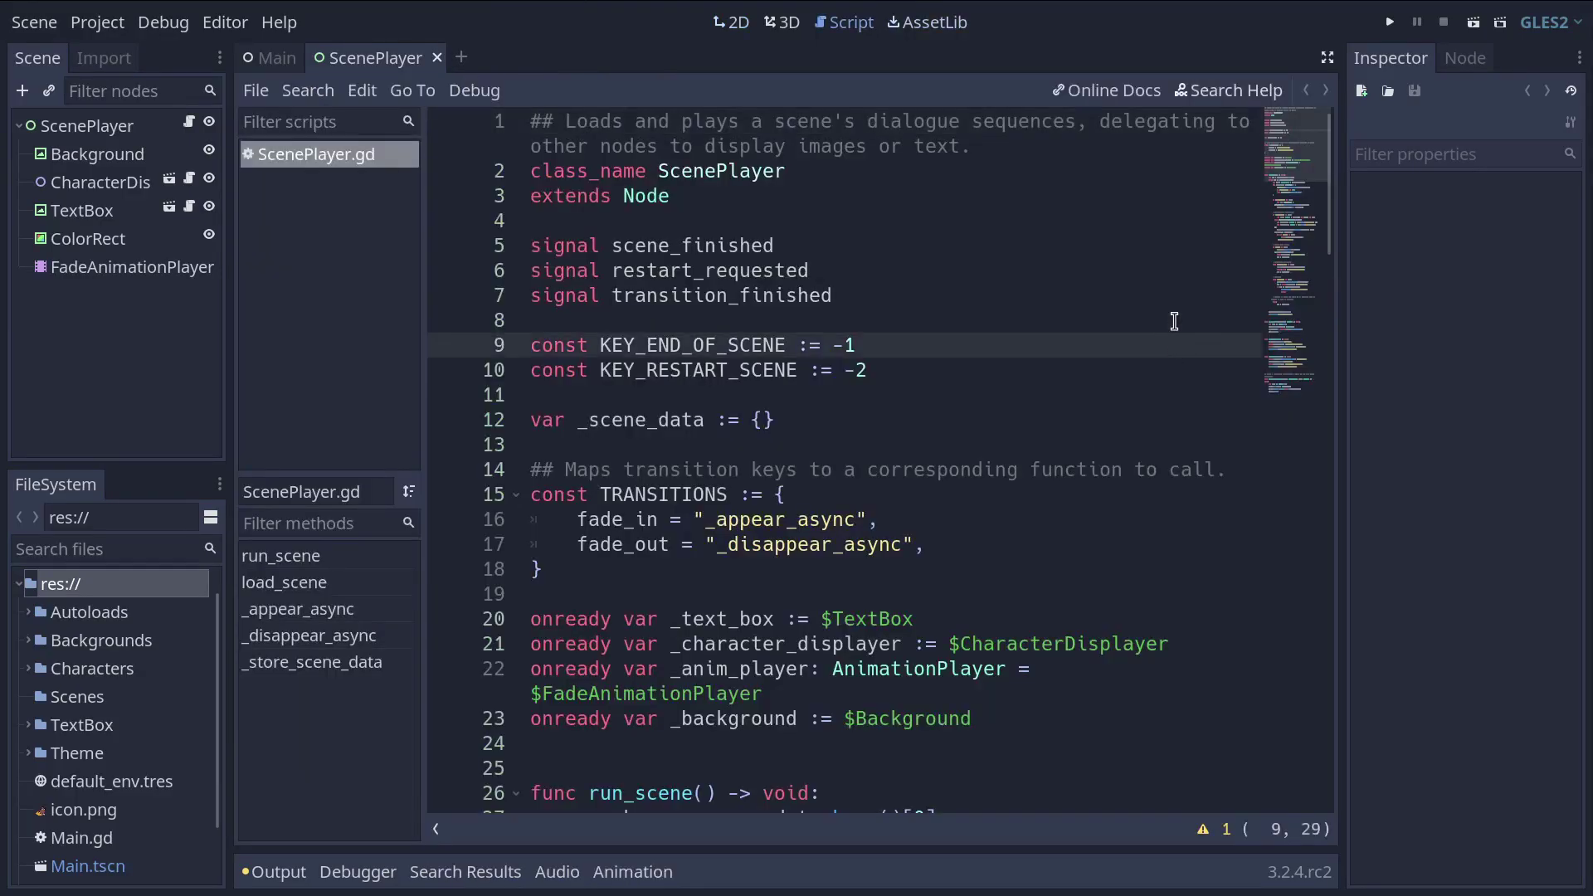
left_click(1211, 89)
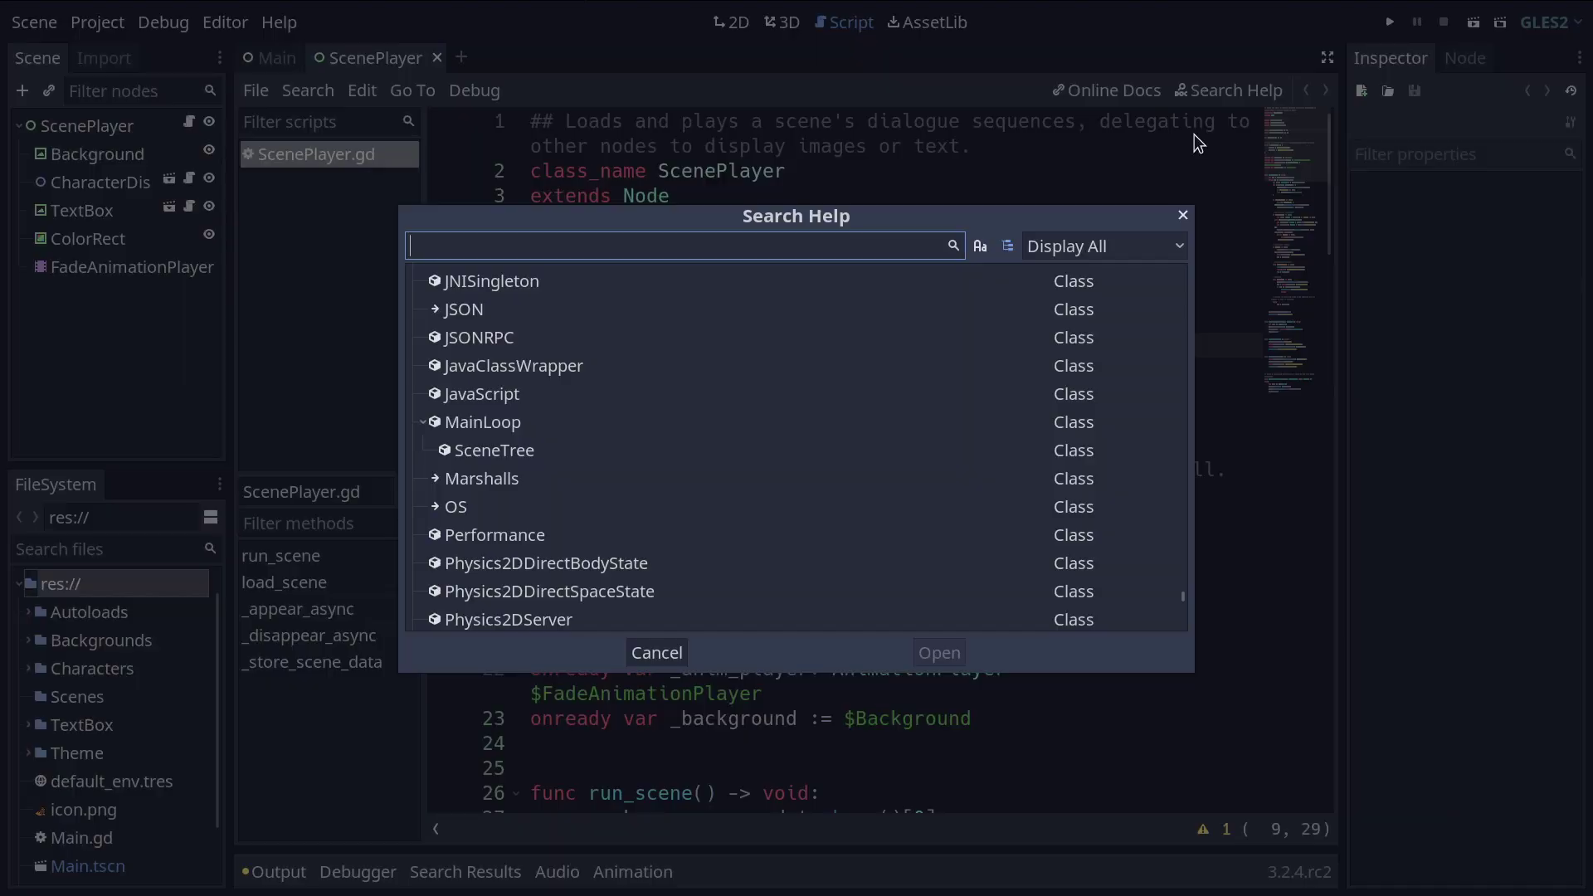
type("Node2D")
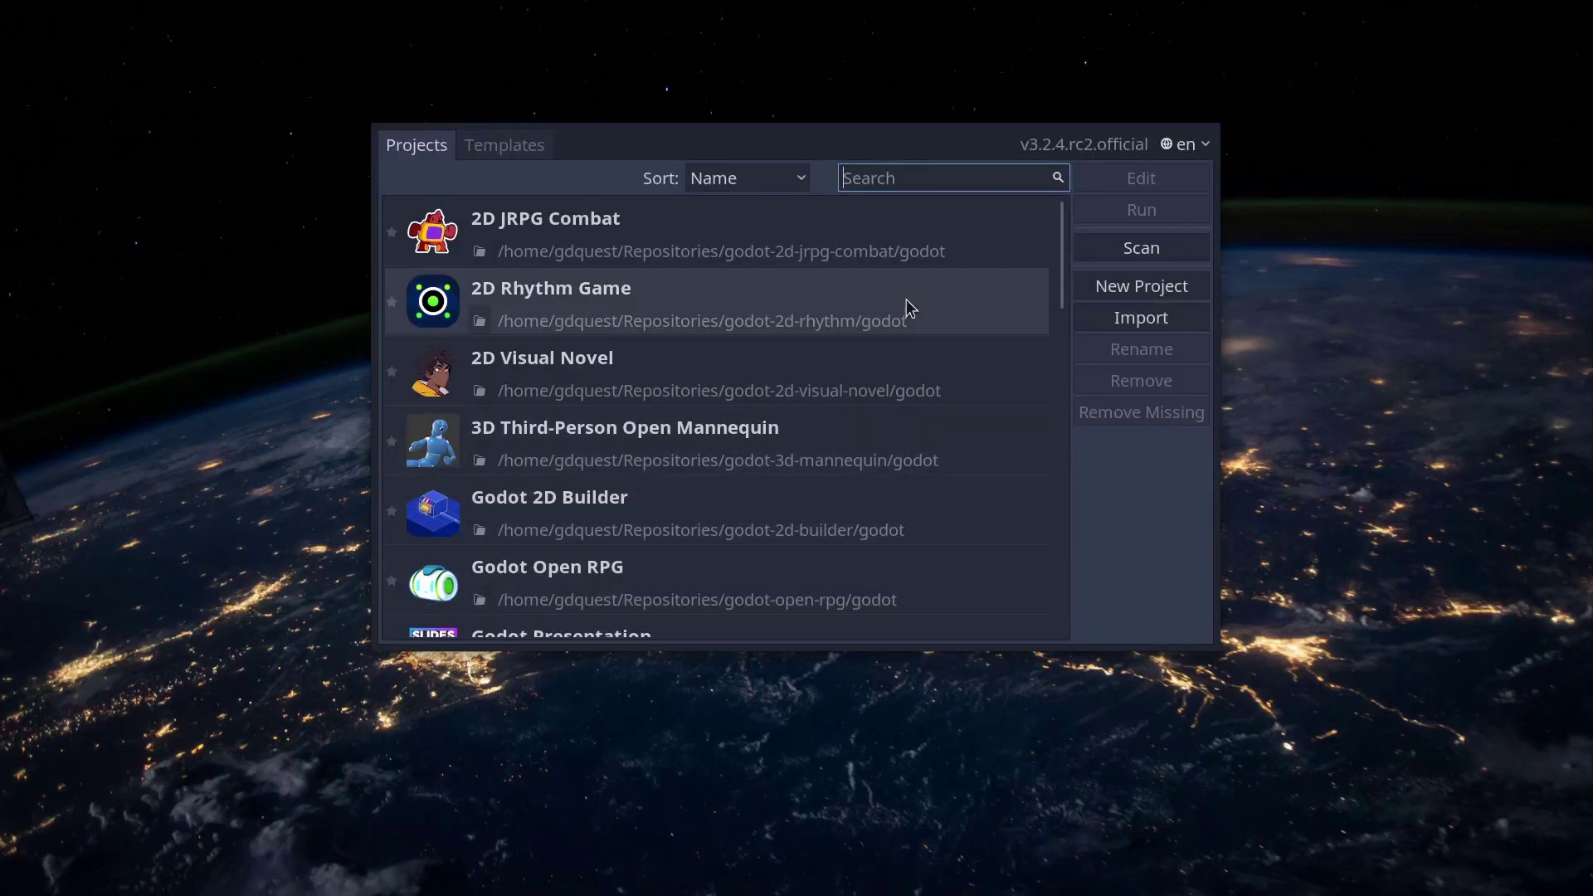
- Look through the list of local projects and select 2D JRPG Combat
left_click(884, 247)
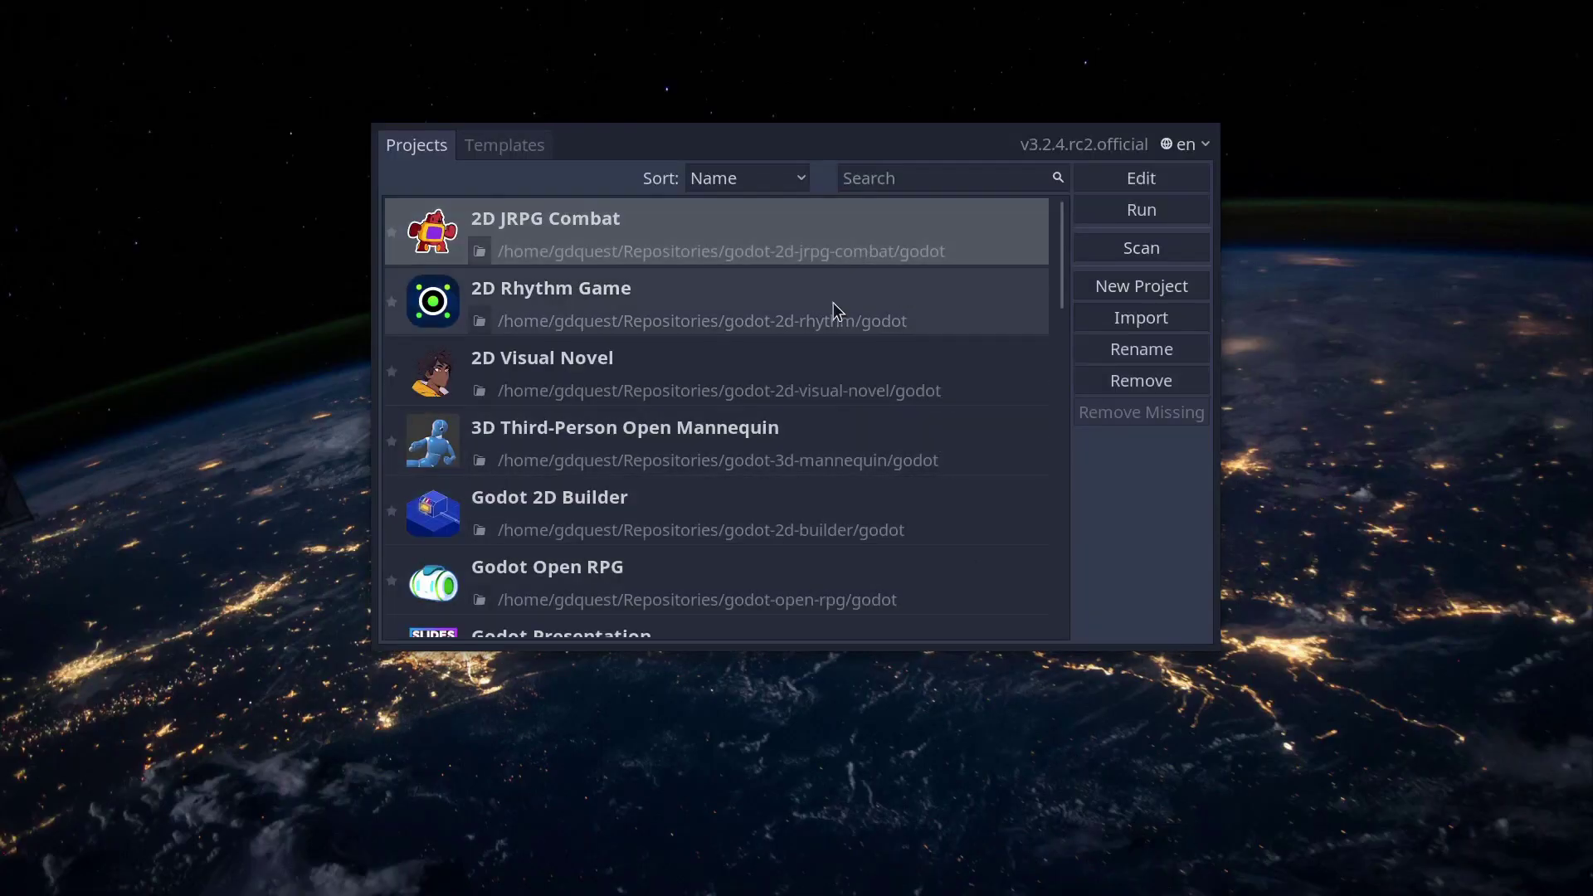
scroll(818, 389, "down", 5)
scroll(768, 547, "down", 3)
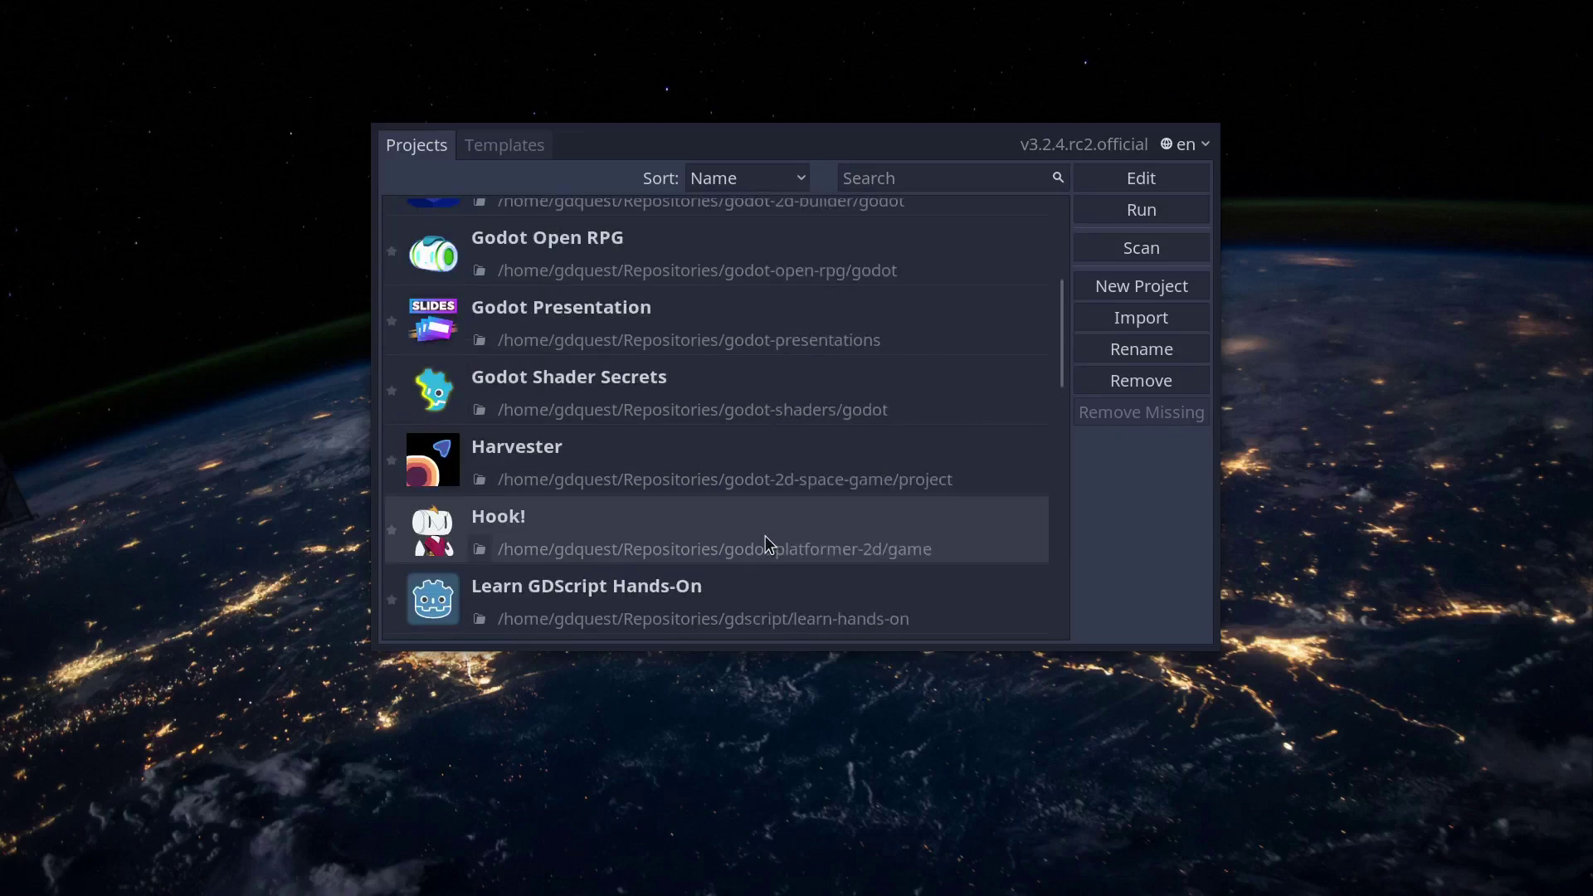
scroll(768, 548, "up", 15)
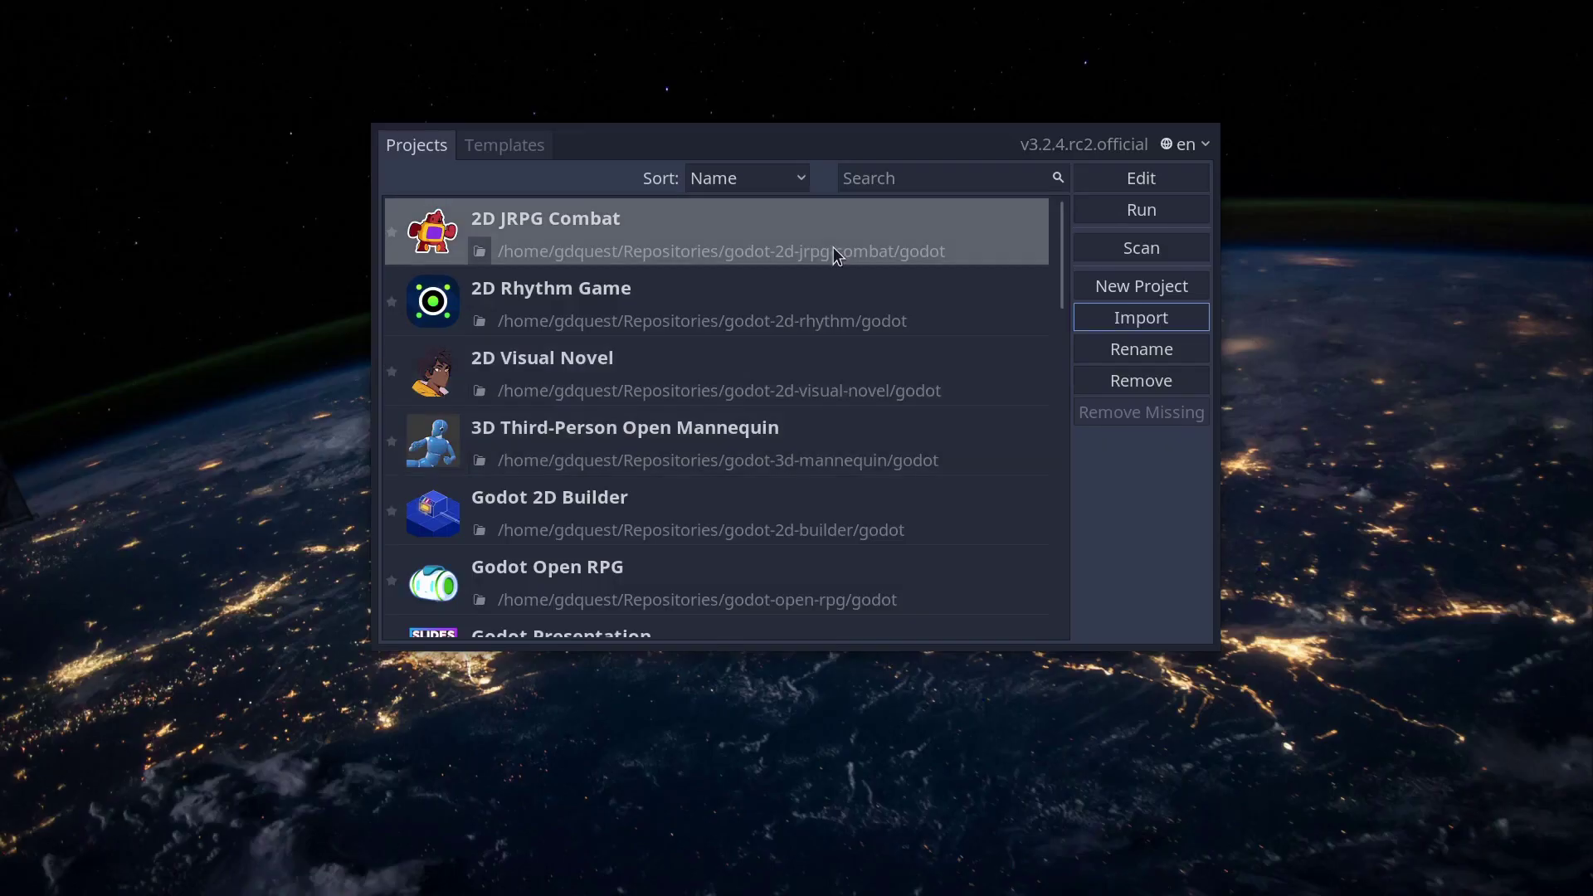
left_click(808, 216)
- Search the project list for "JRPG" and for "3D", and clear the search
left_click(885, 178)
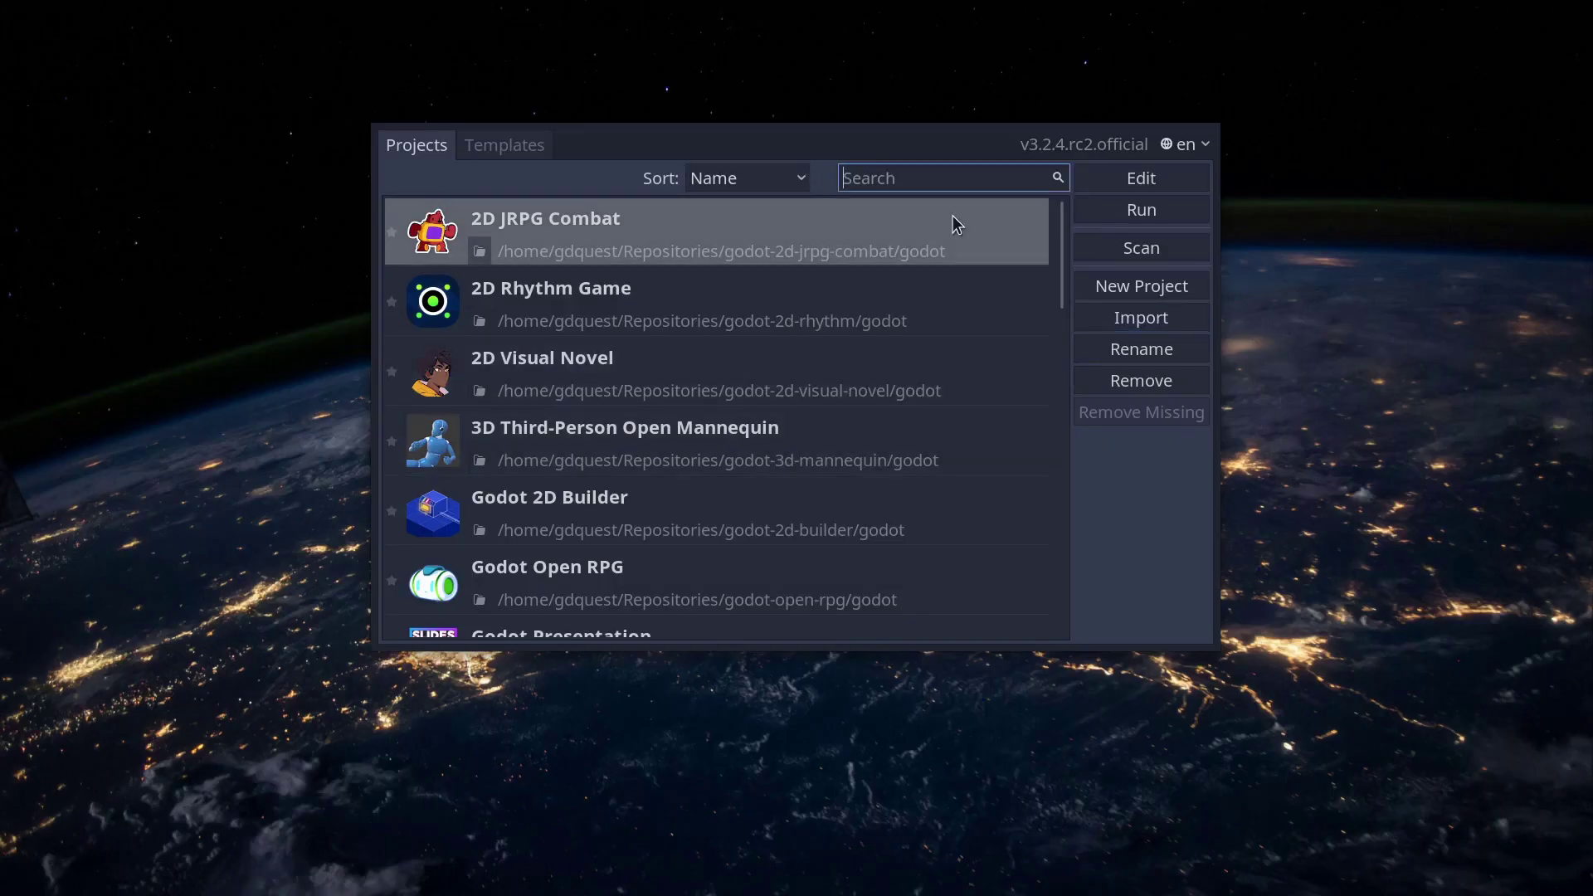
type("JRPG")
key("BackSpace")
key("BackSpace")
key("BackSpace")
key("BackSpace")
type("3D")
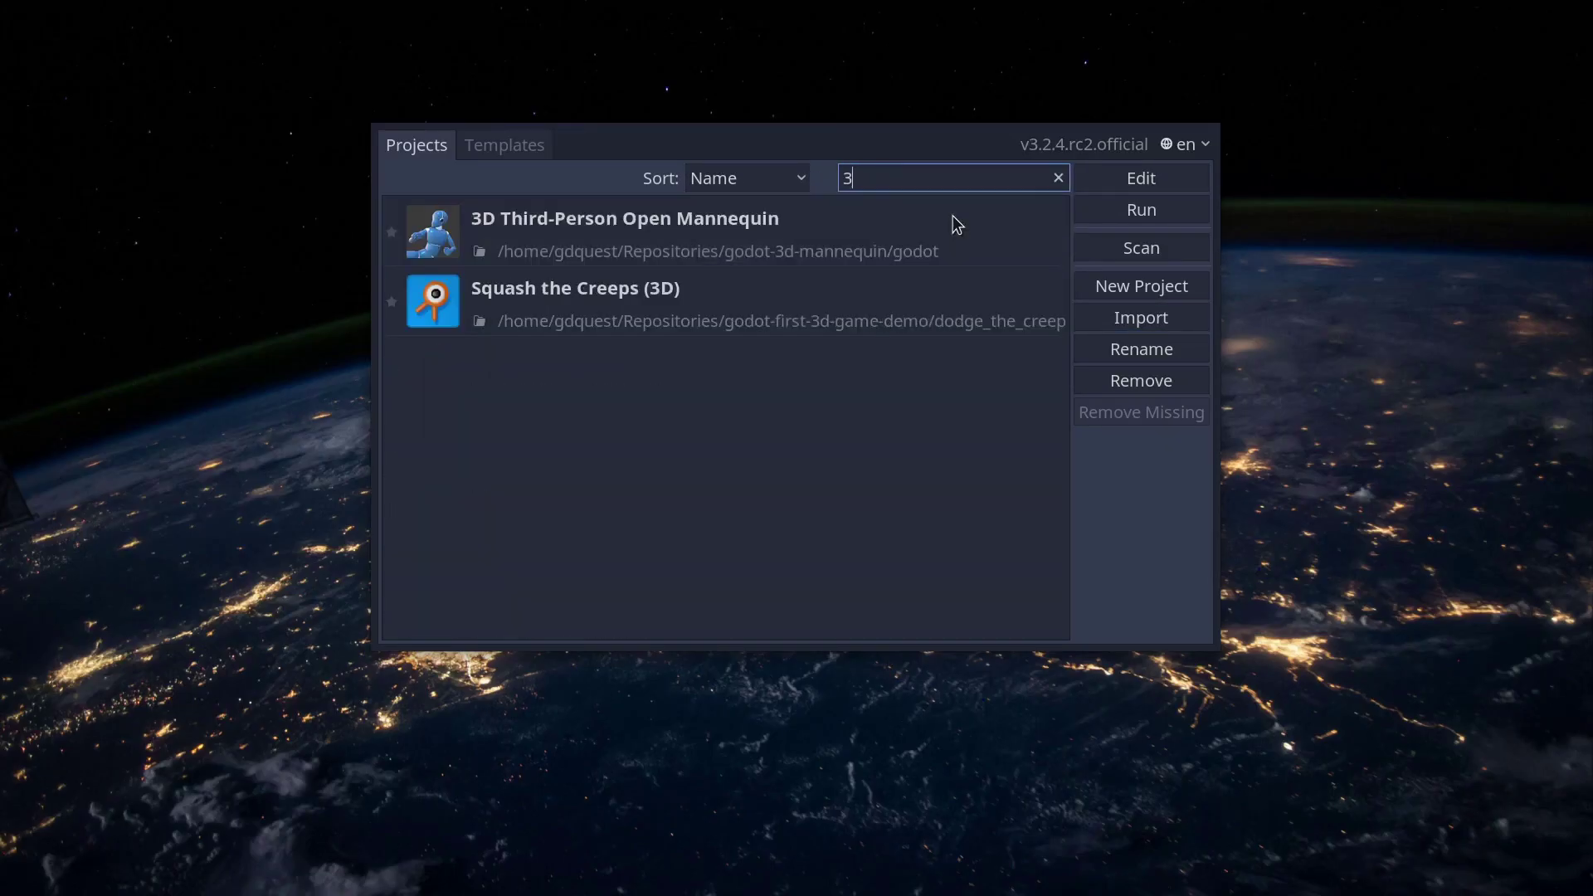
key("BackSpace")
key("BackSpace")
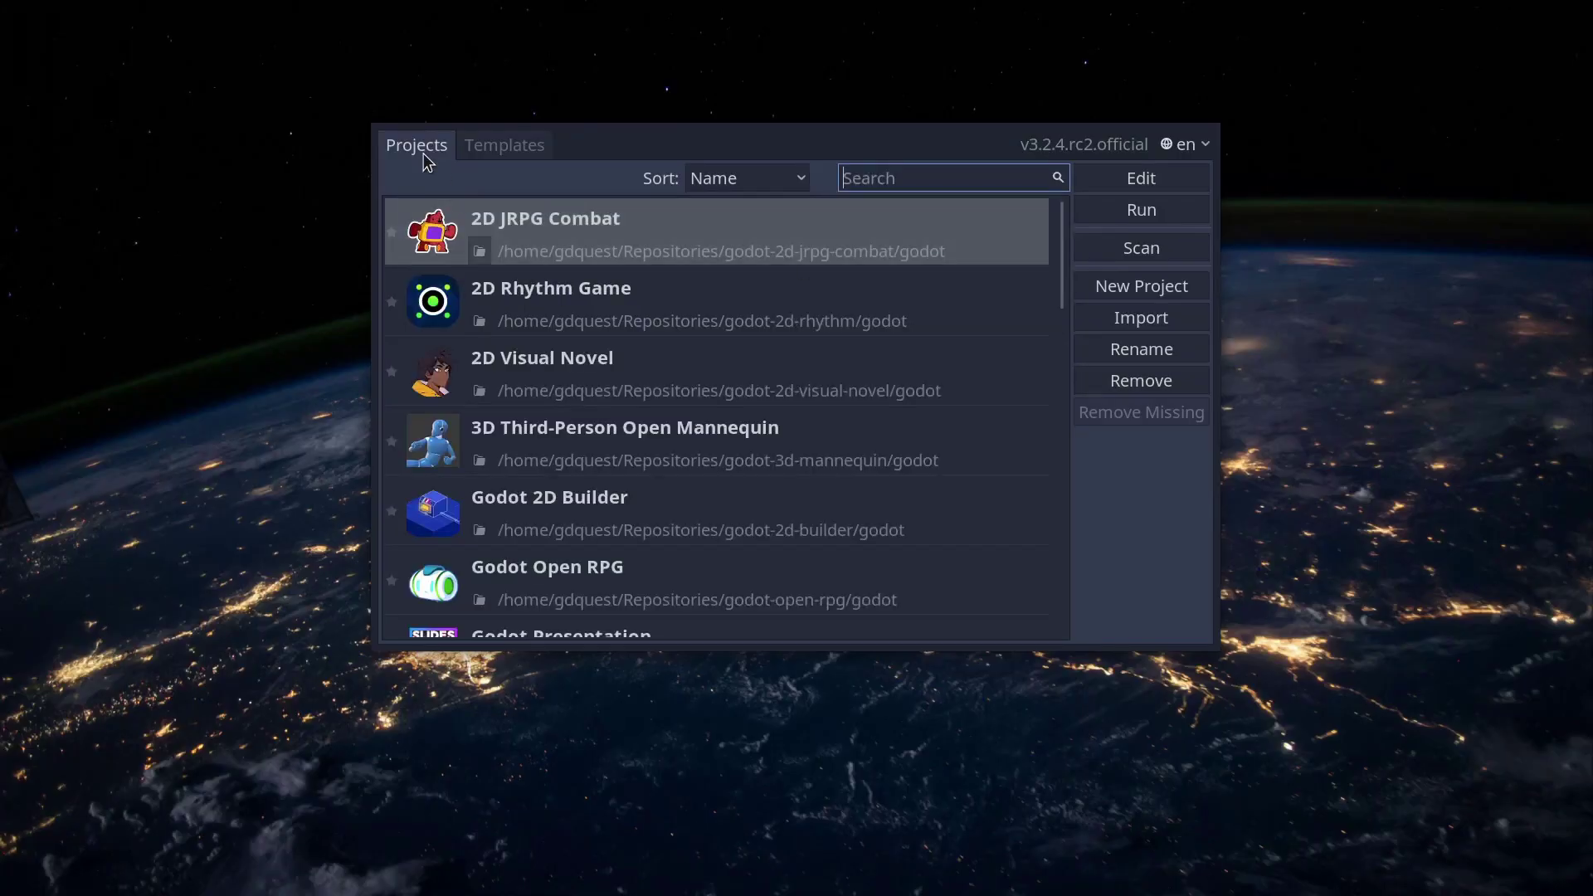
- Select the 2D Rhythm Game, 2D Visual Novel and 3D Third-Person Open Mannequin projects one after another
left_click(594, 313)
left_click(604, 365)
left_click(606, 439)
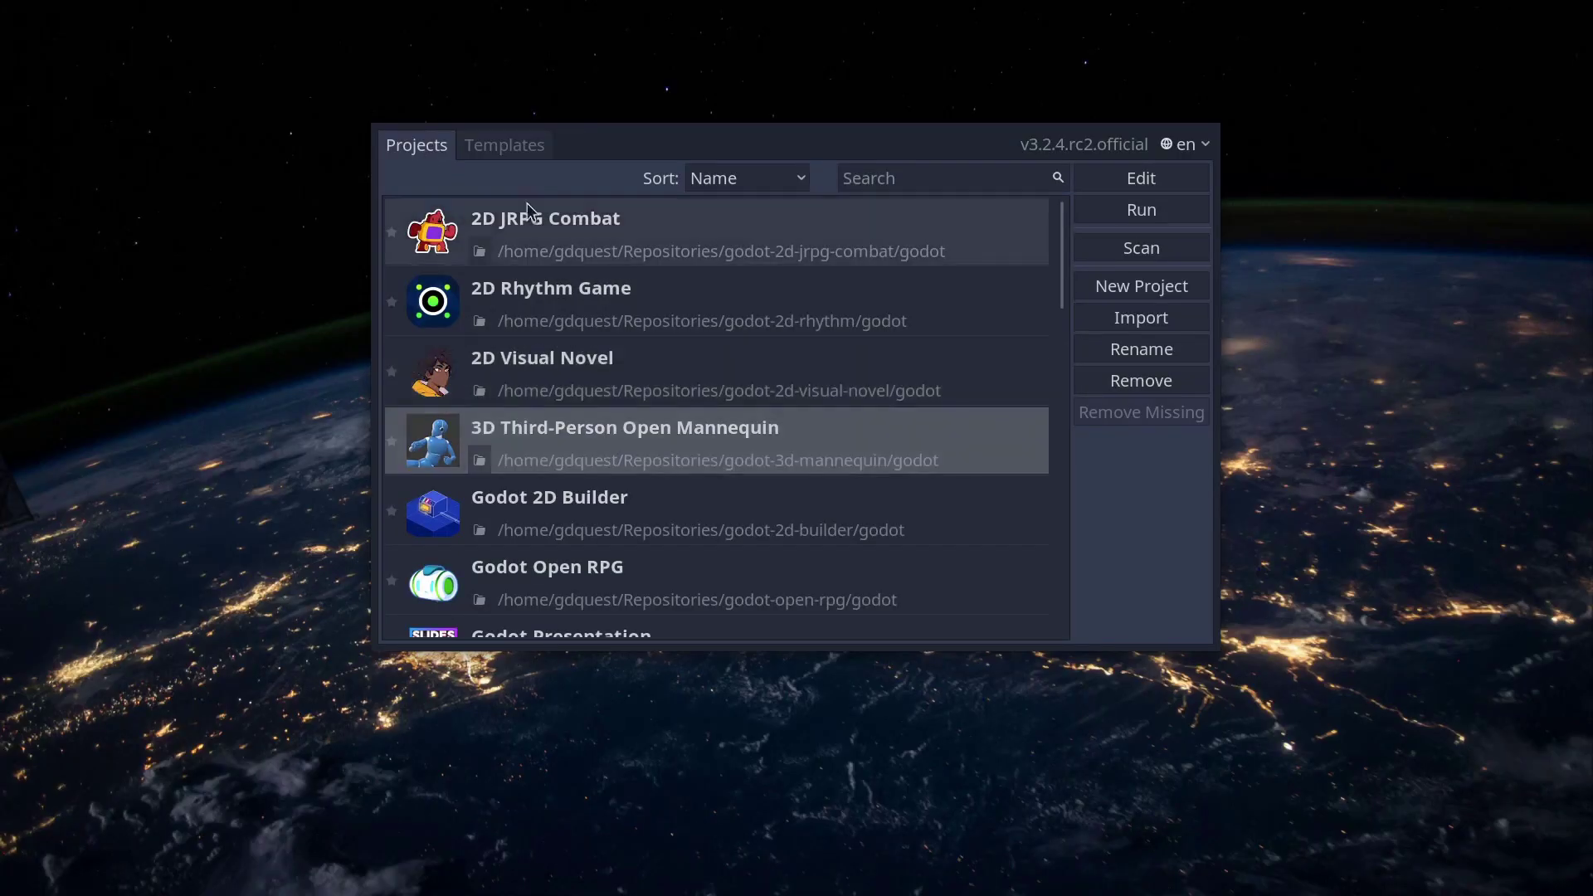
- Browse the recently updated online templates and demo projects
left_click(508, 145)
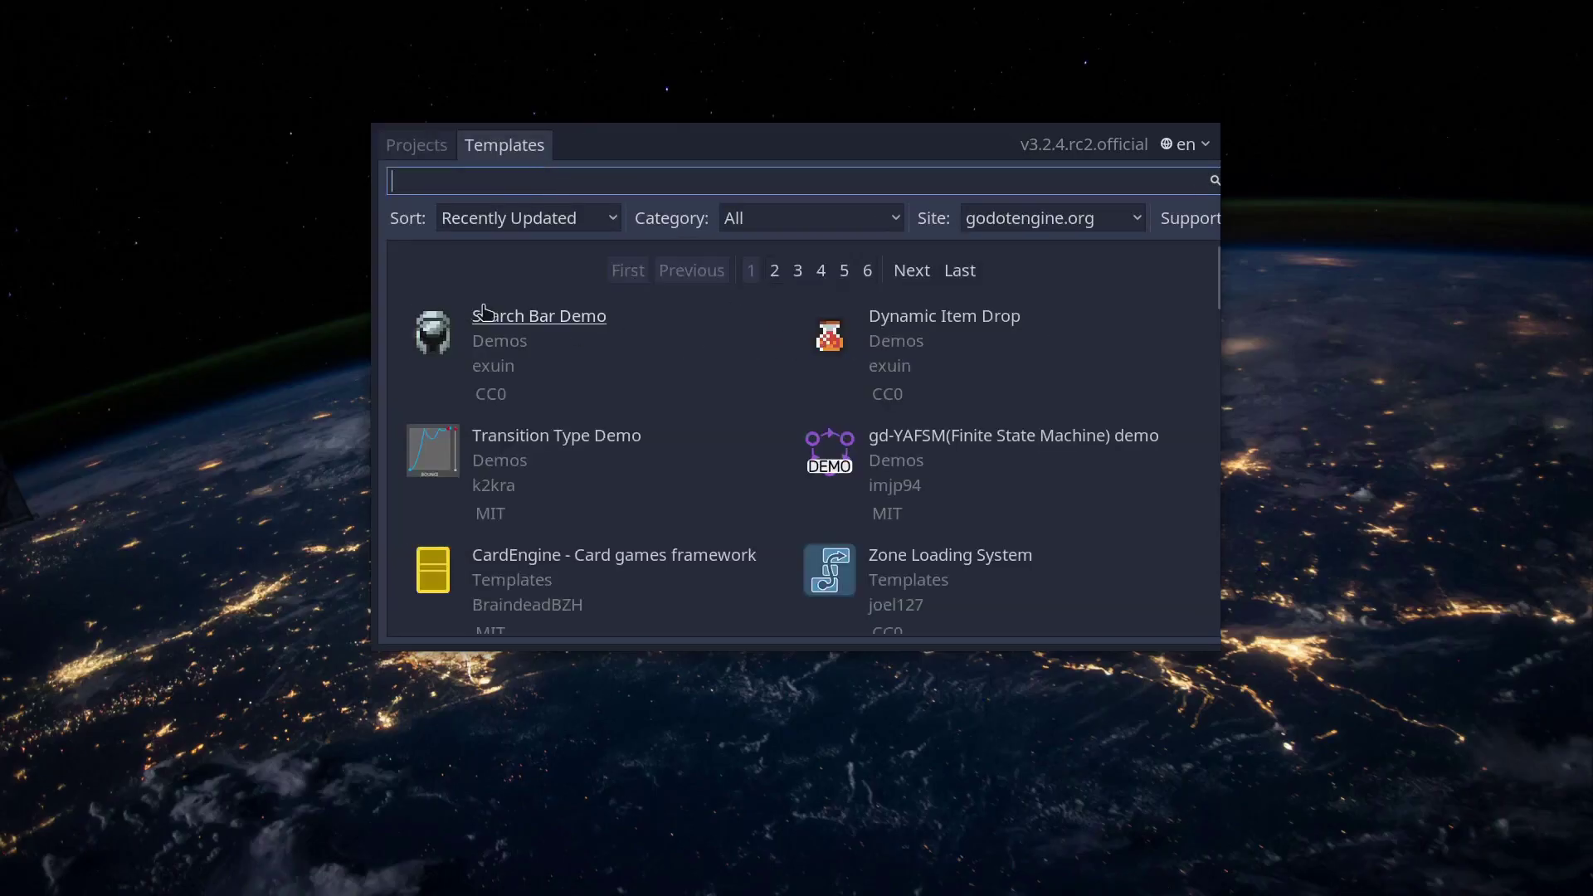
scroll(1008, 371, "down", 1)
scroll(1005, 373, "down", 5)
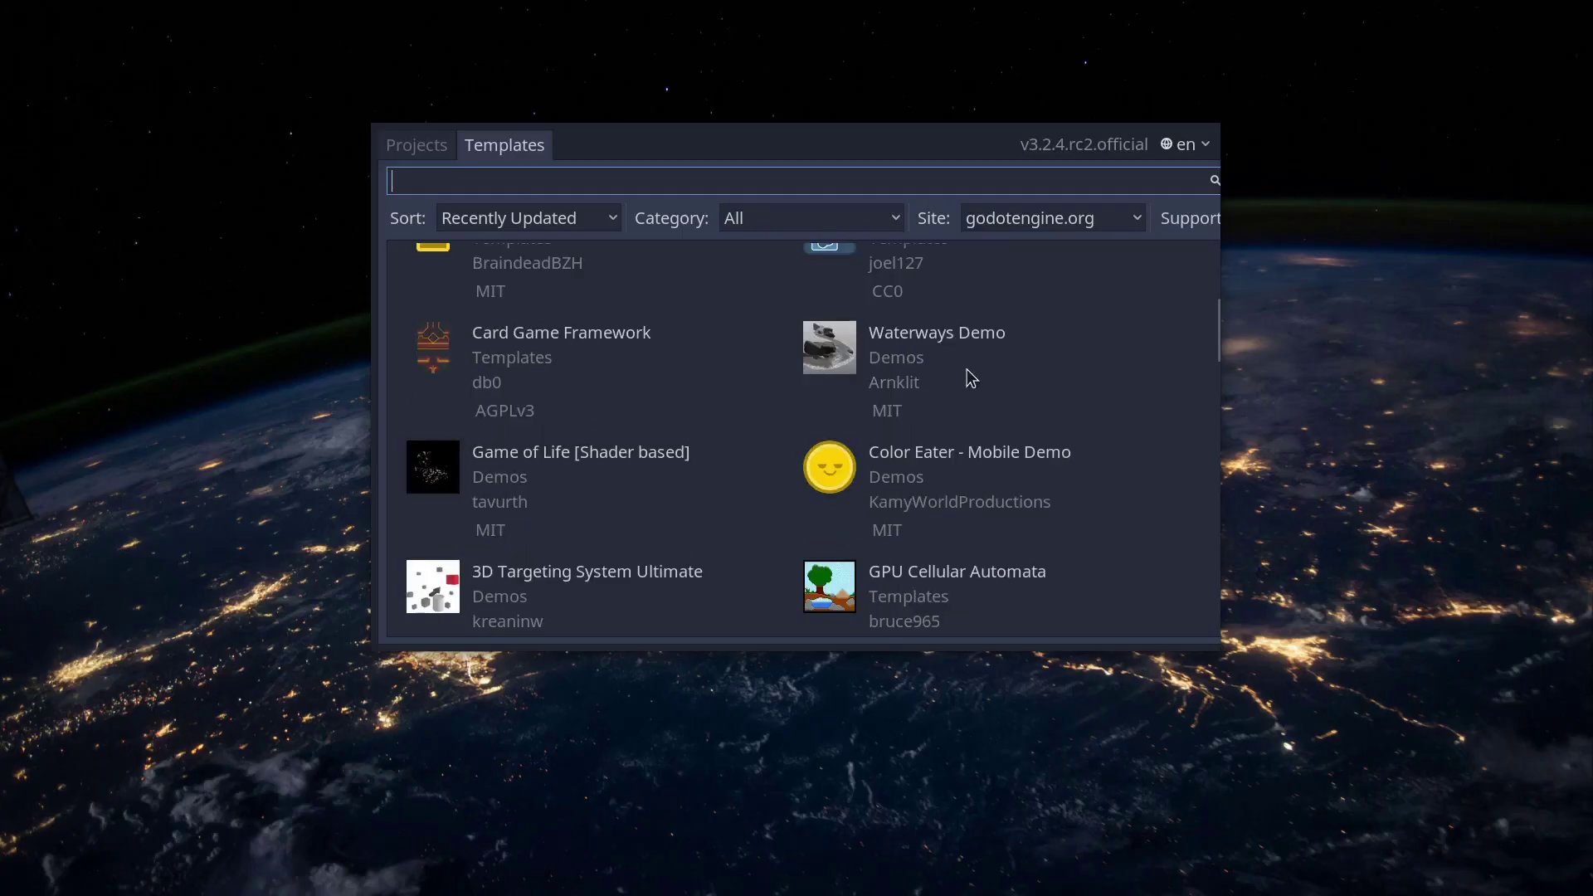
scroll(614, 407, "down", 4)
scroll(600, 427, "down", 5)
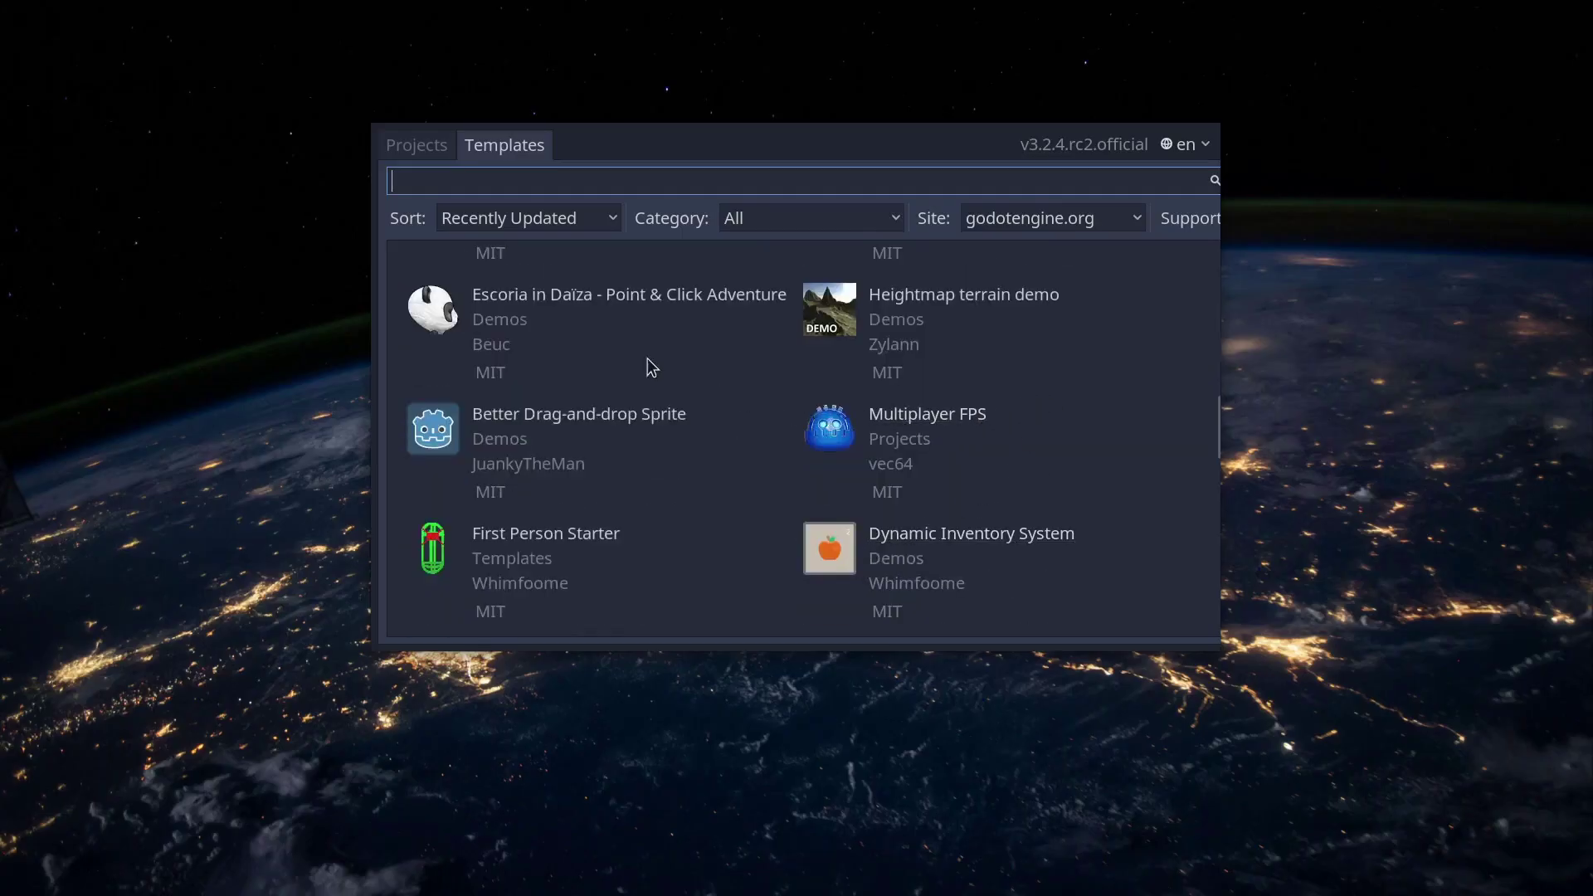
scroll(534, 277, "down", 1)
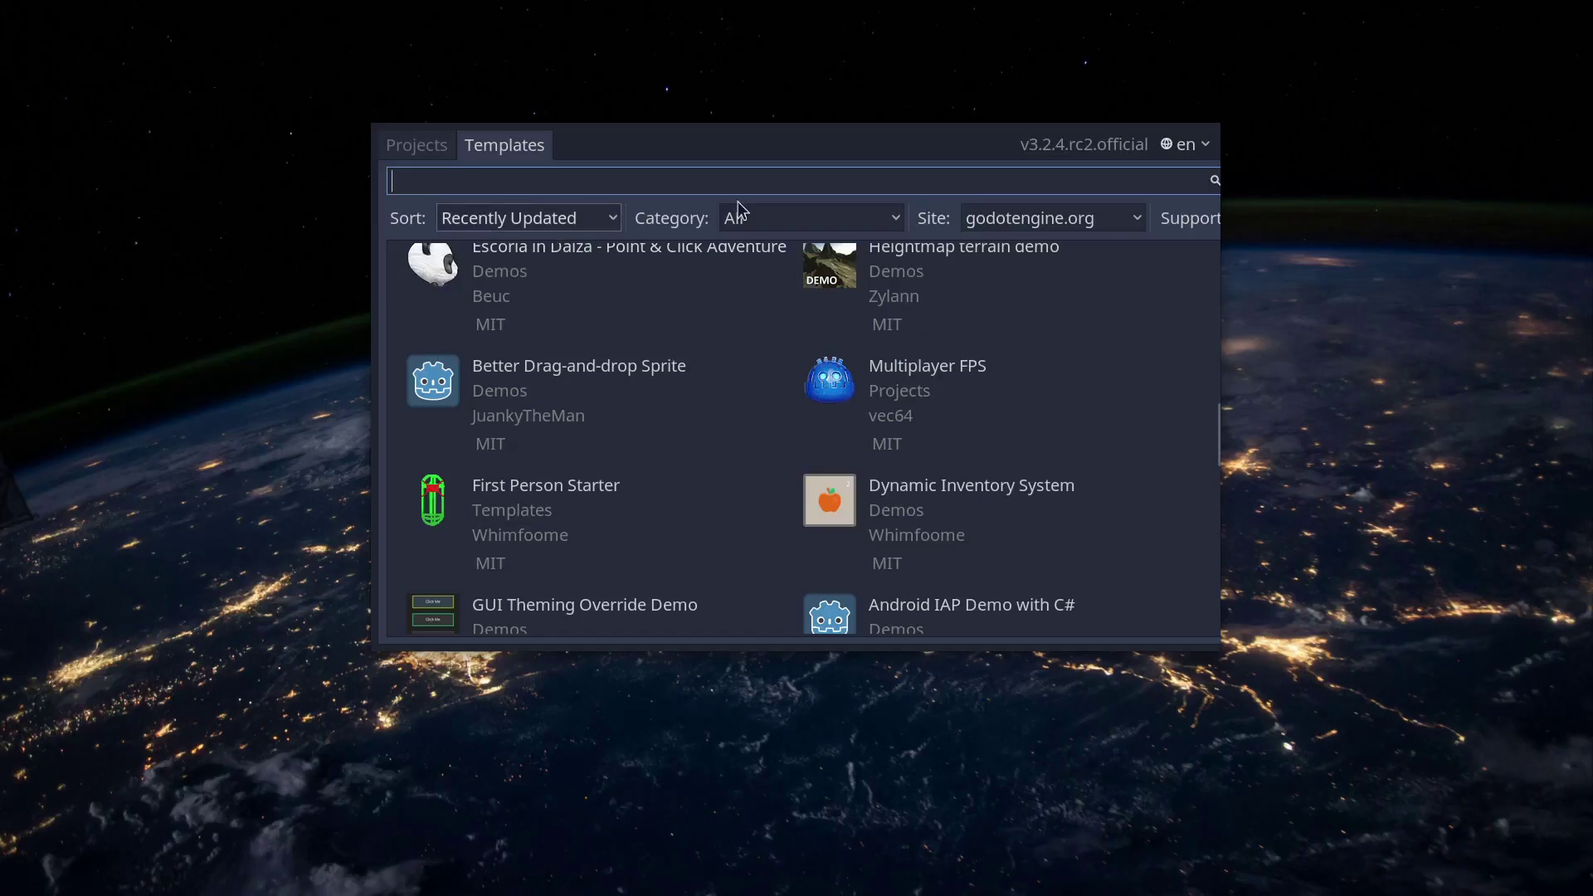
- View the available editor languages without changing the selection, and return to the local projects with 2D JRPG Combat selected
left_click(1195, 147)
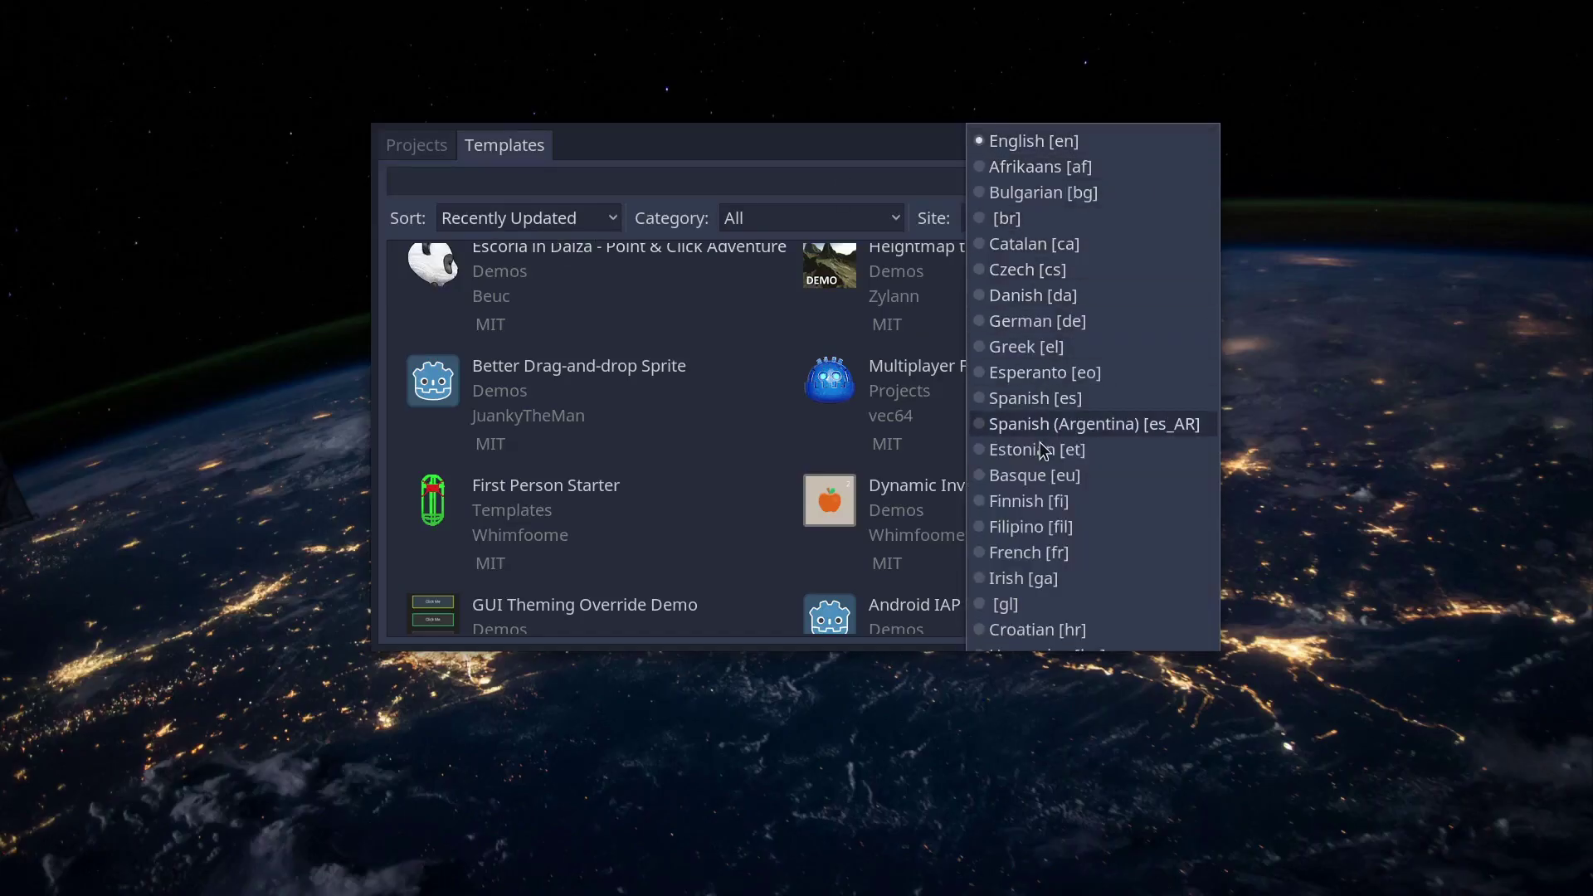
left_click(562, 137)
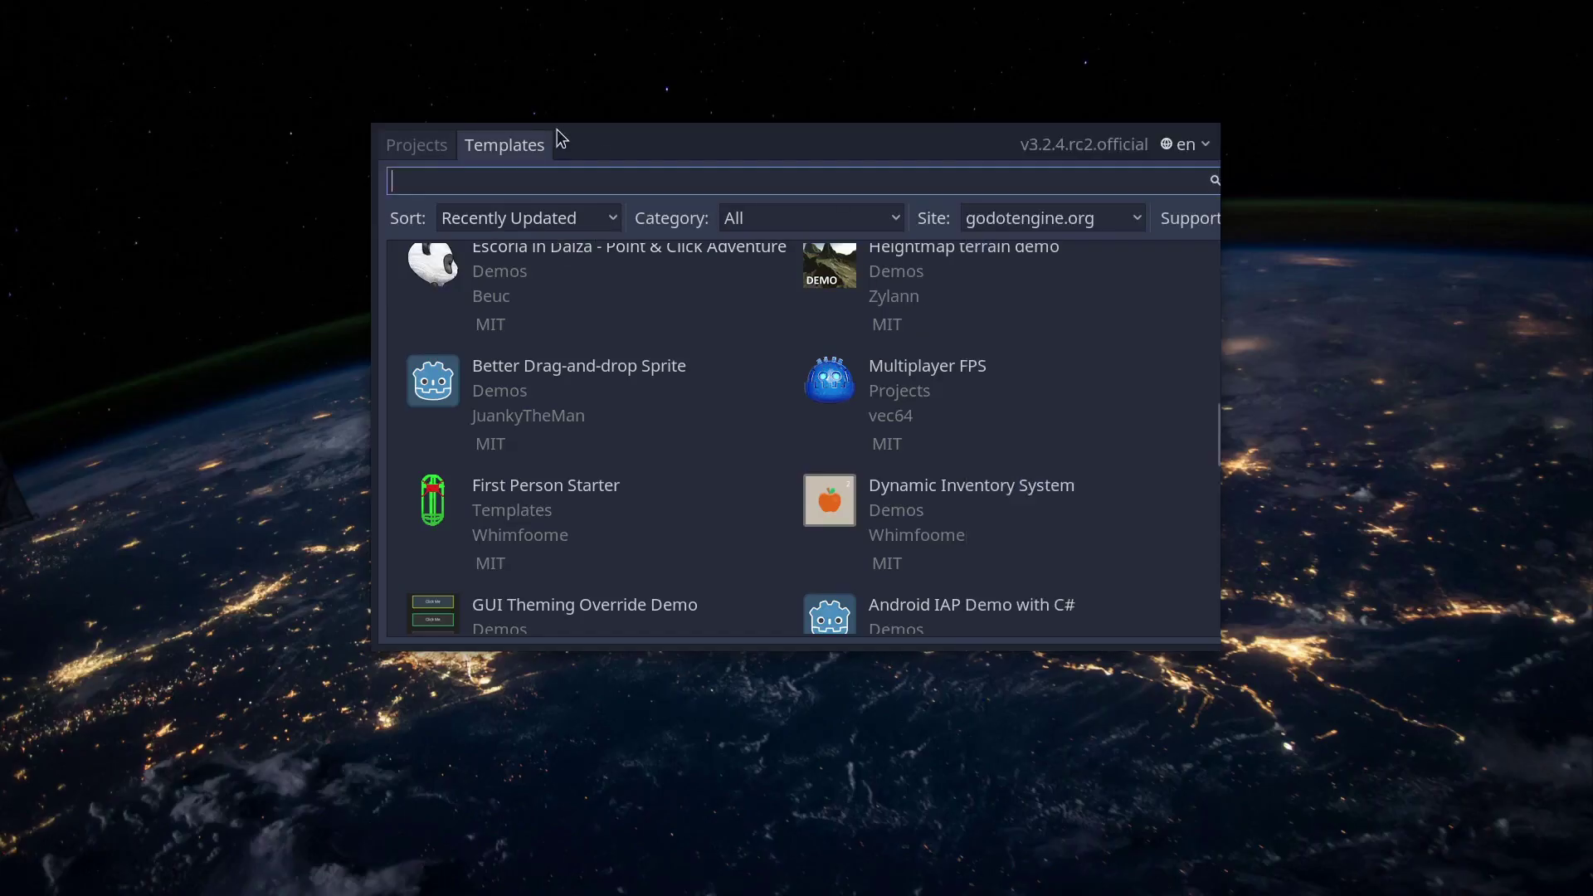
left_click(421, 150)
left_click(942, 249)
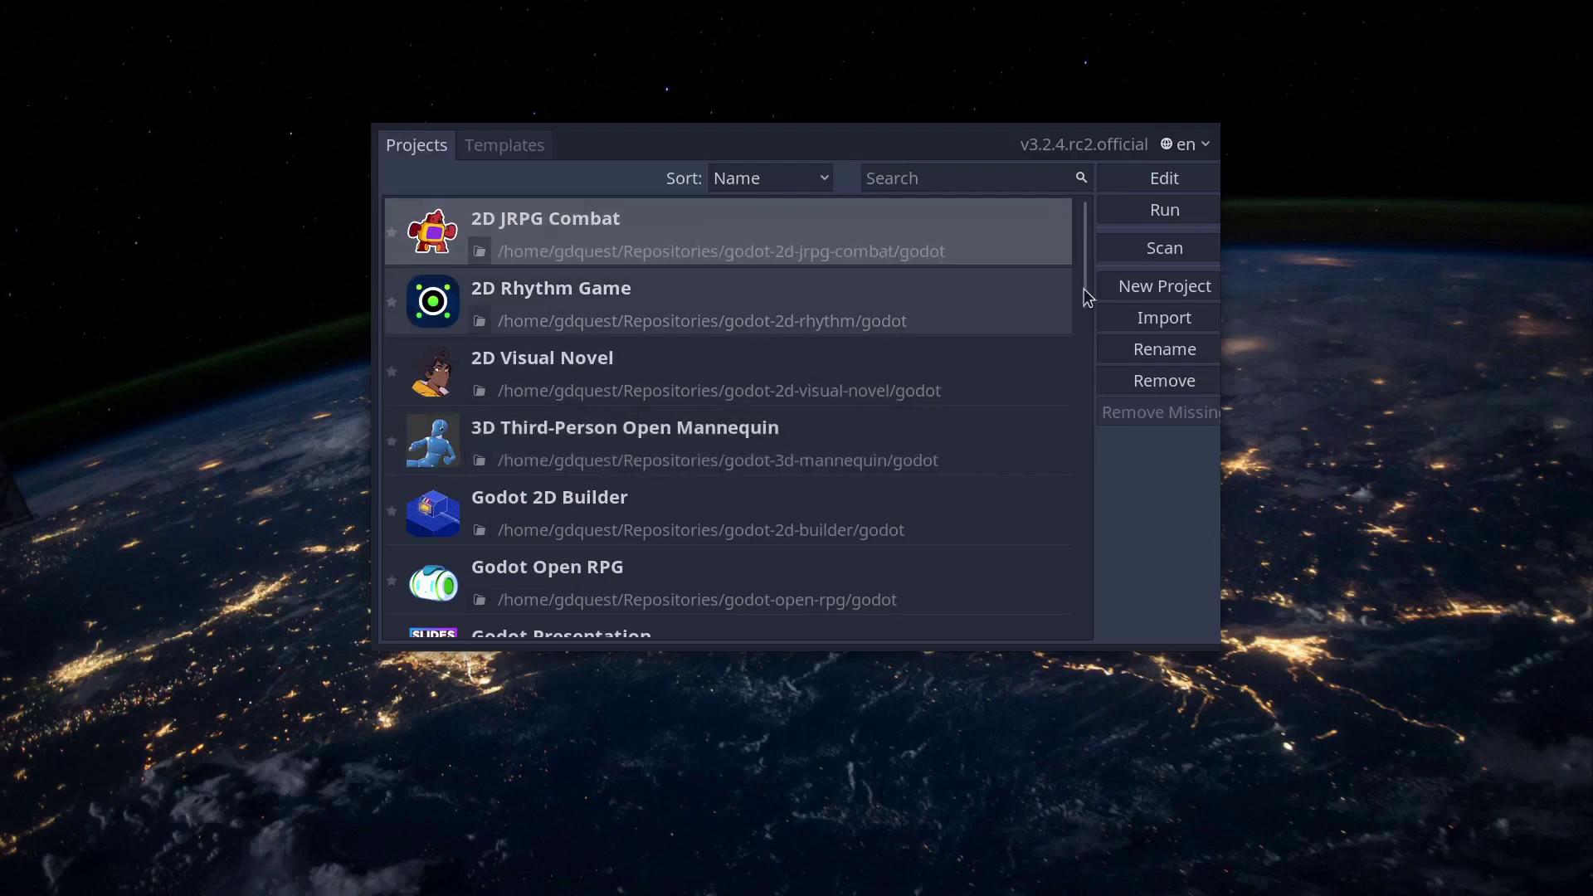
- Create and open a project named New Game Project in its own new folder, using the OpenGL ES 3.0 renderer
left_click(1145, 289)
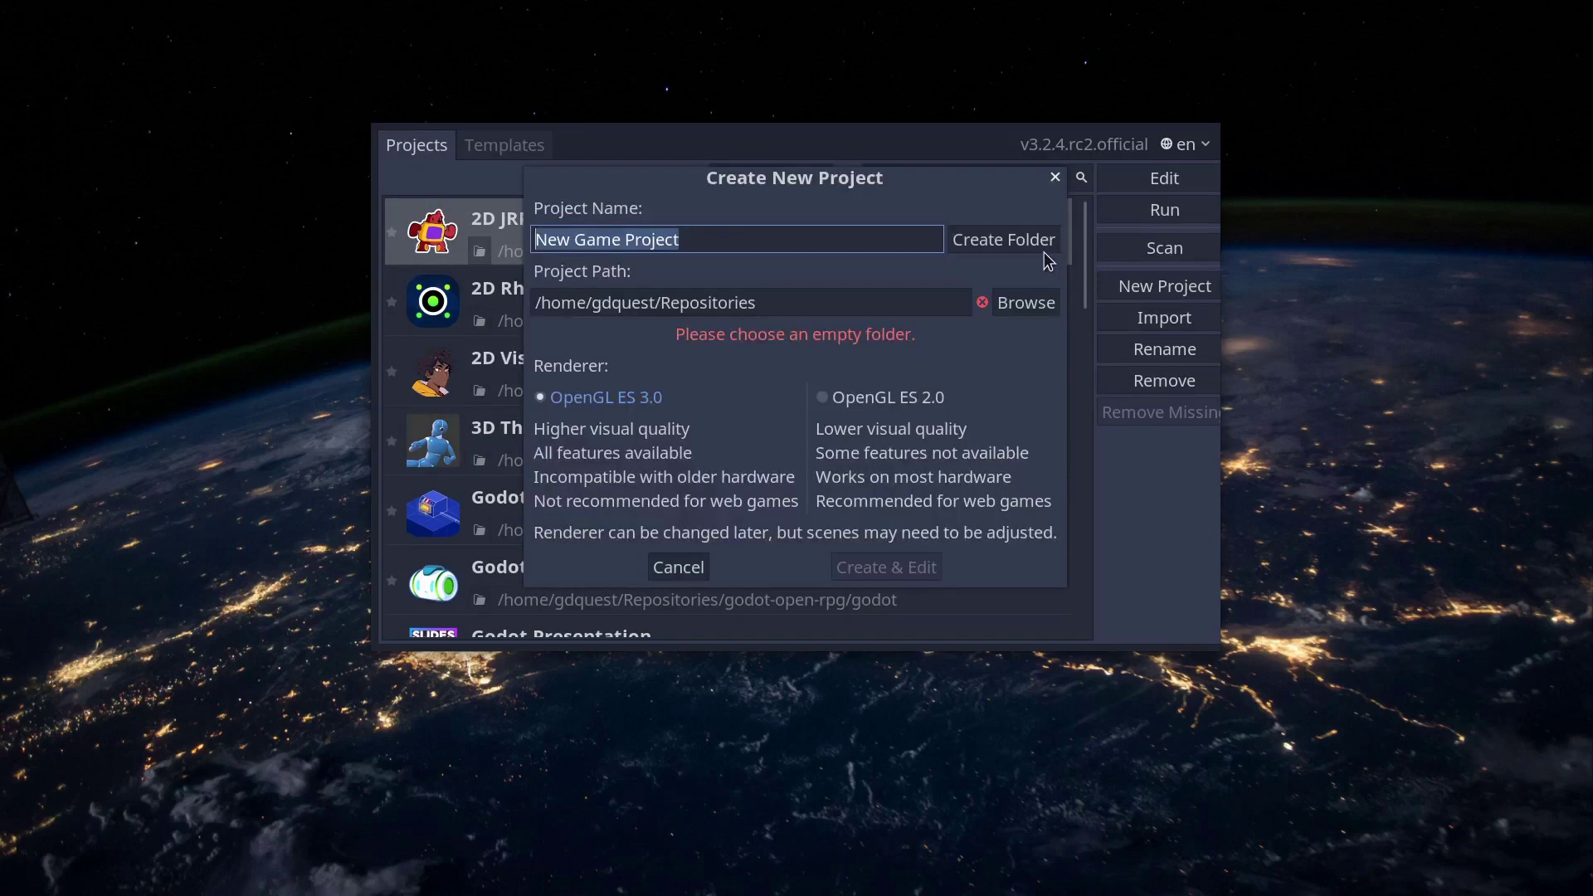
left_click(842, 241)
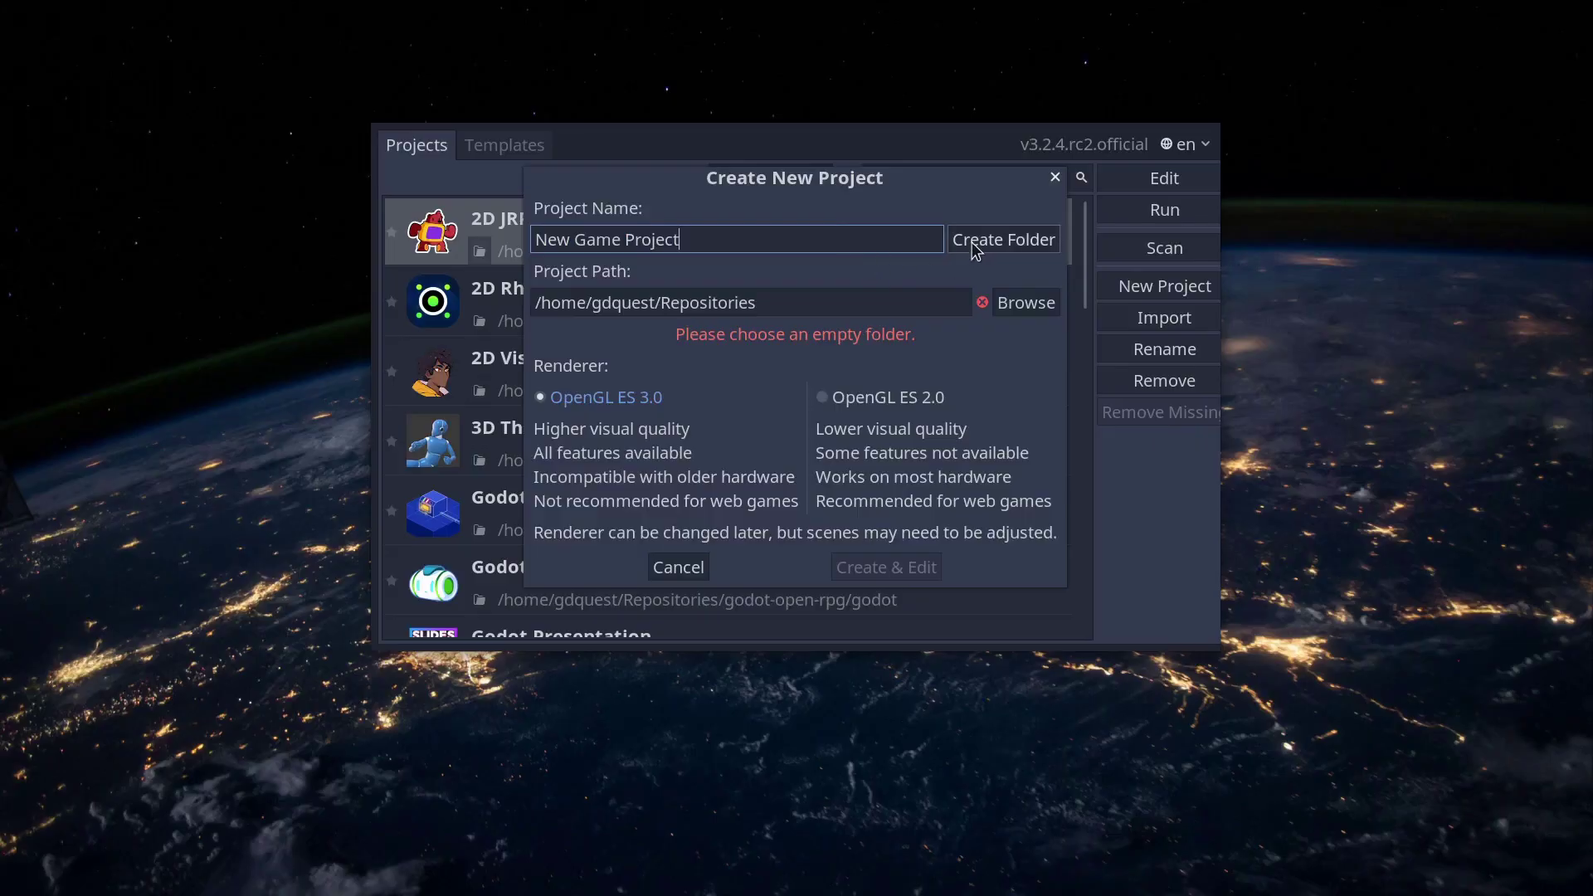
left_click(1048, 245)
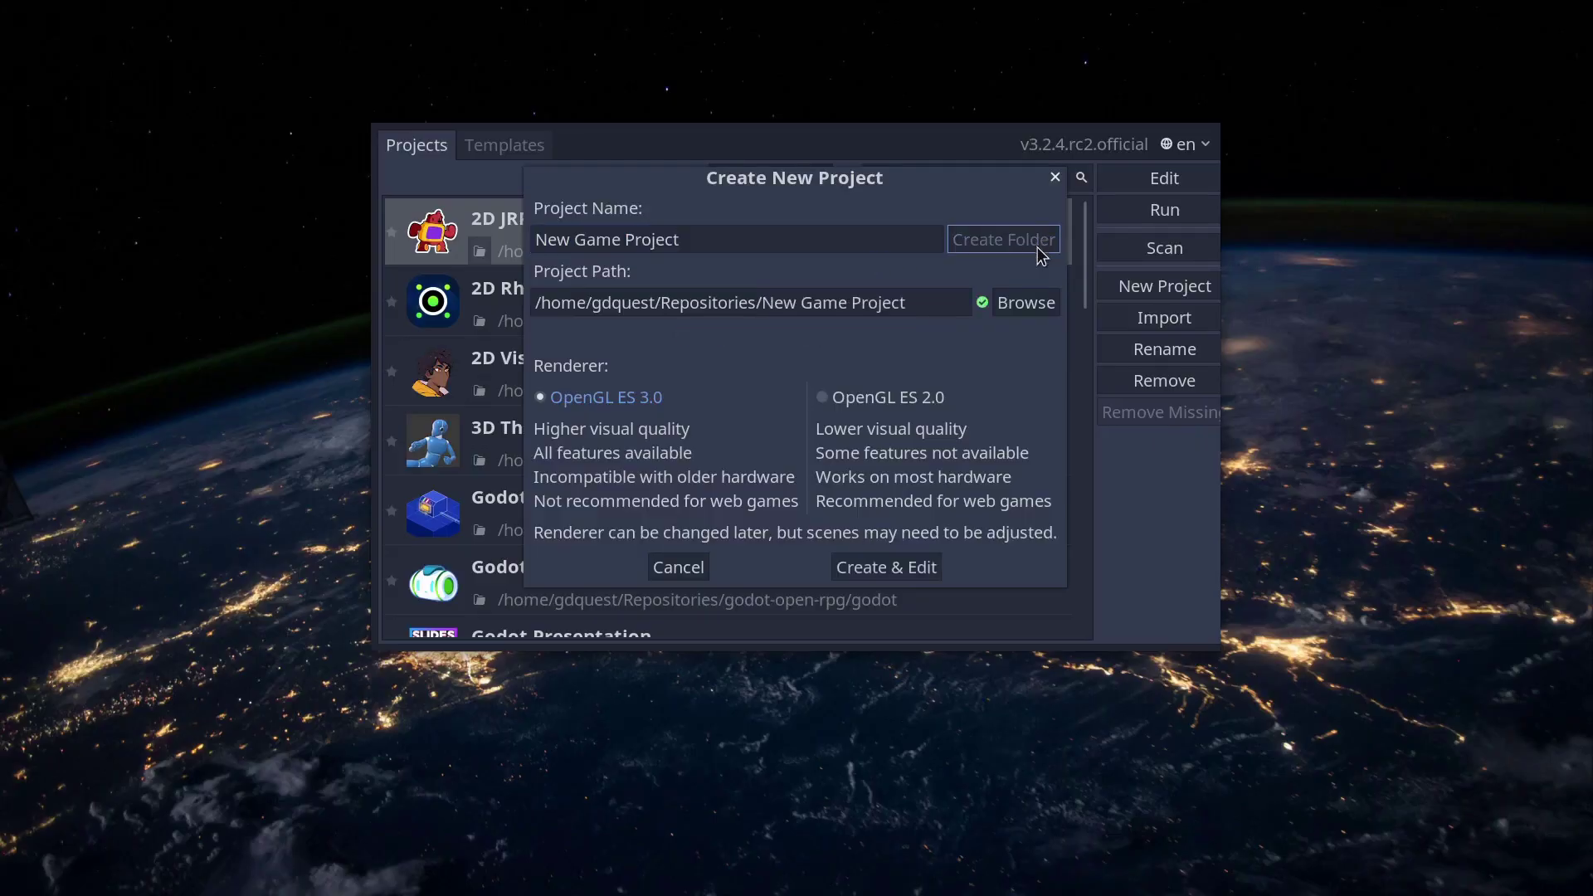
left_click(908, 574)
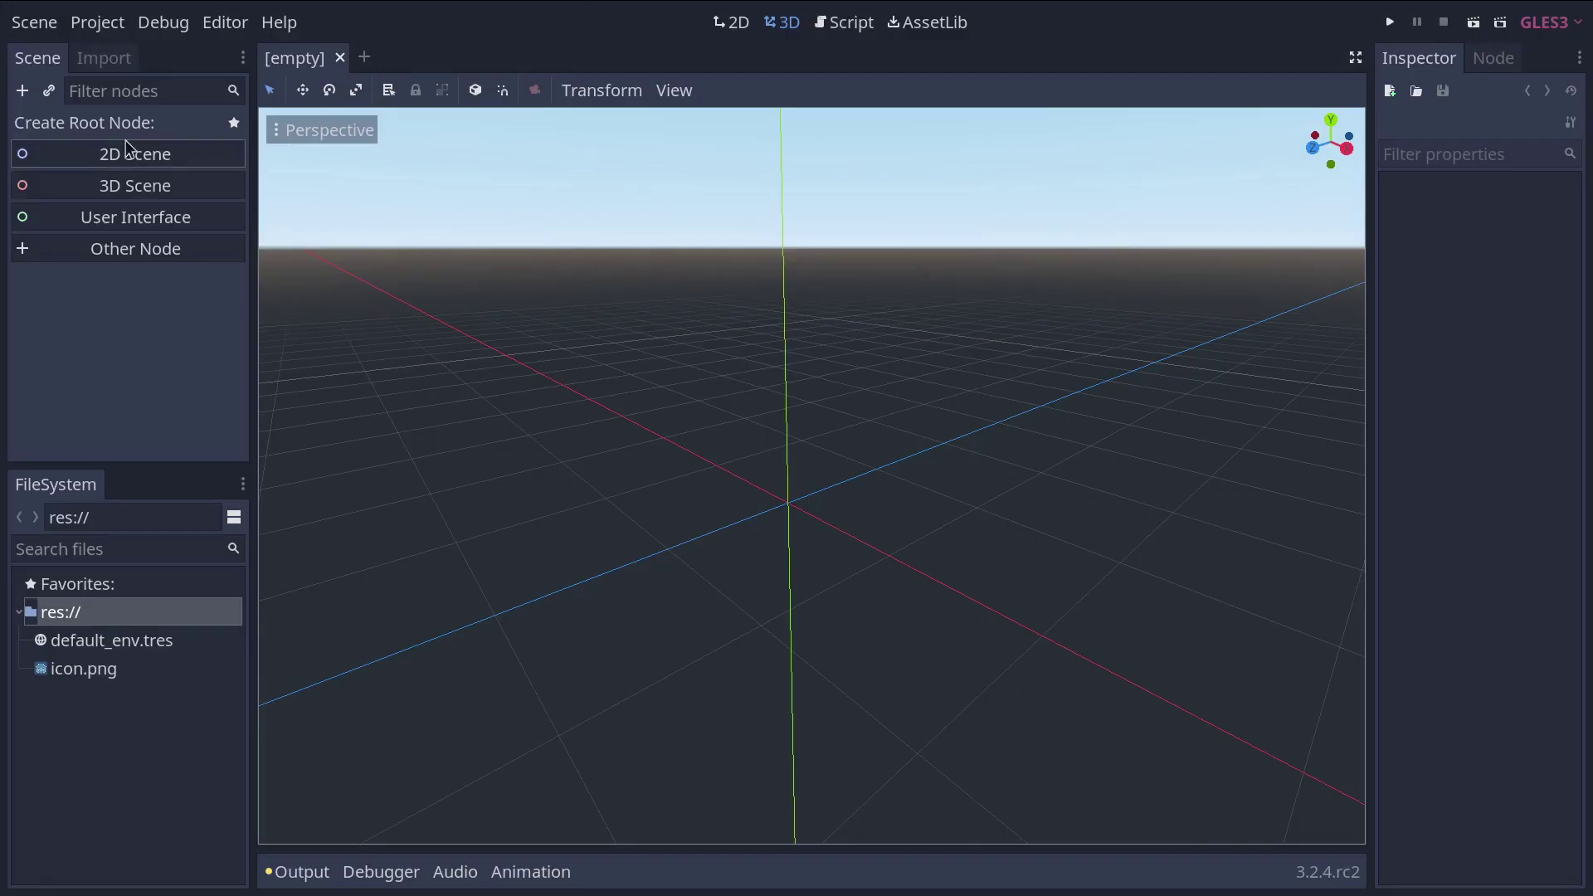
left_click(97, 22)
mouse_move(159, 33)
left_click(499, 60)
- Look around the empty 3D viewport, switch to the 2D workspace to inspect it, and return to the 3D workspace
mouse_move(1012, 529)
middle_mouse_down()
mouse_move(943, 531)
mouse_move(1052, 518)
mouse_move(992, 526)
middle_mouse_up()
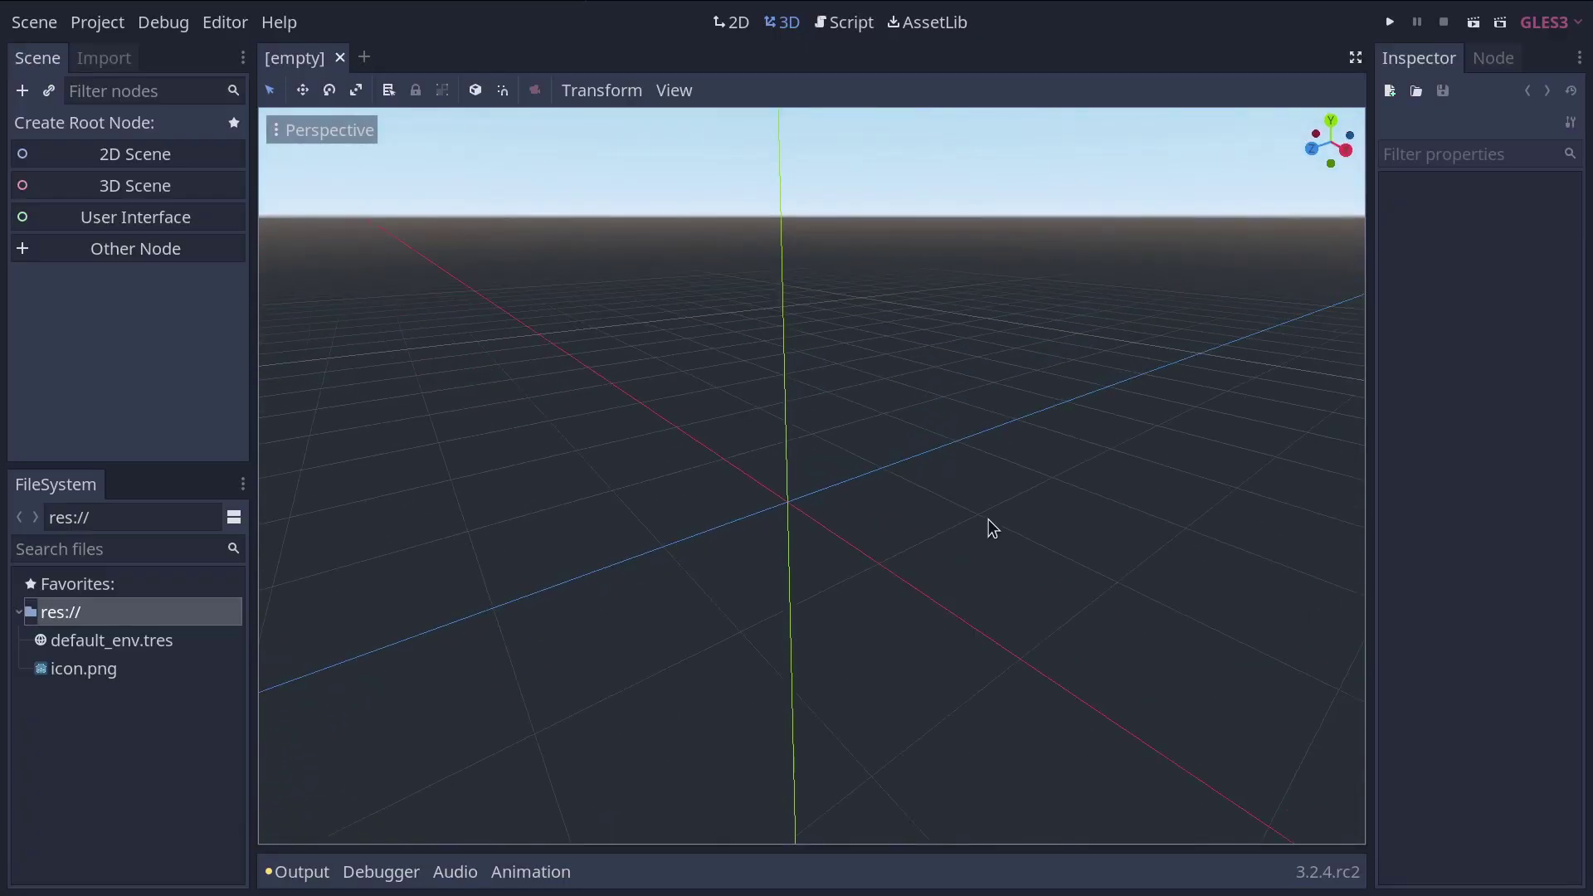
left_click(746, 34)
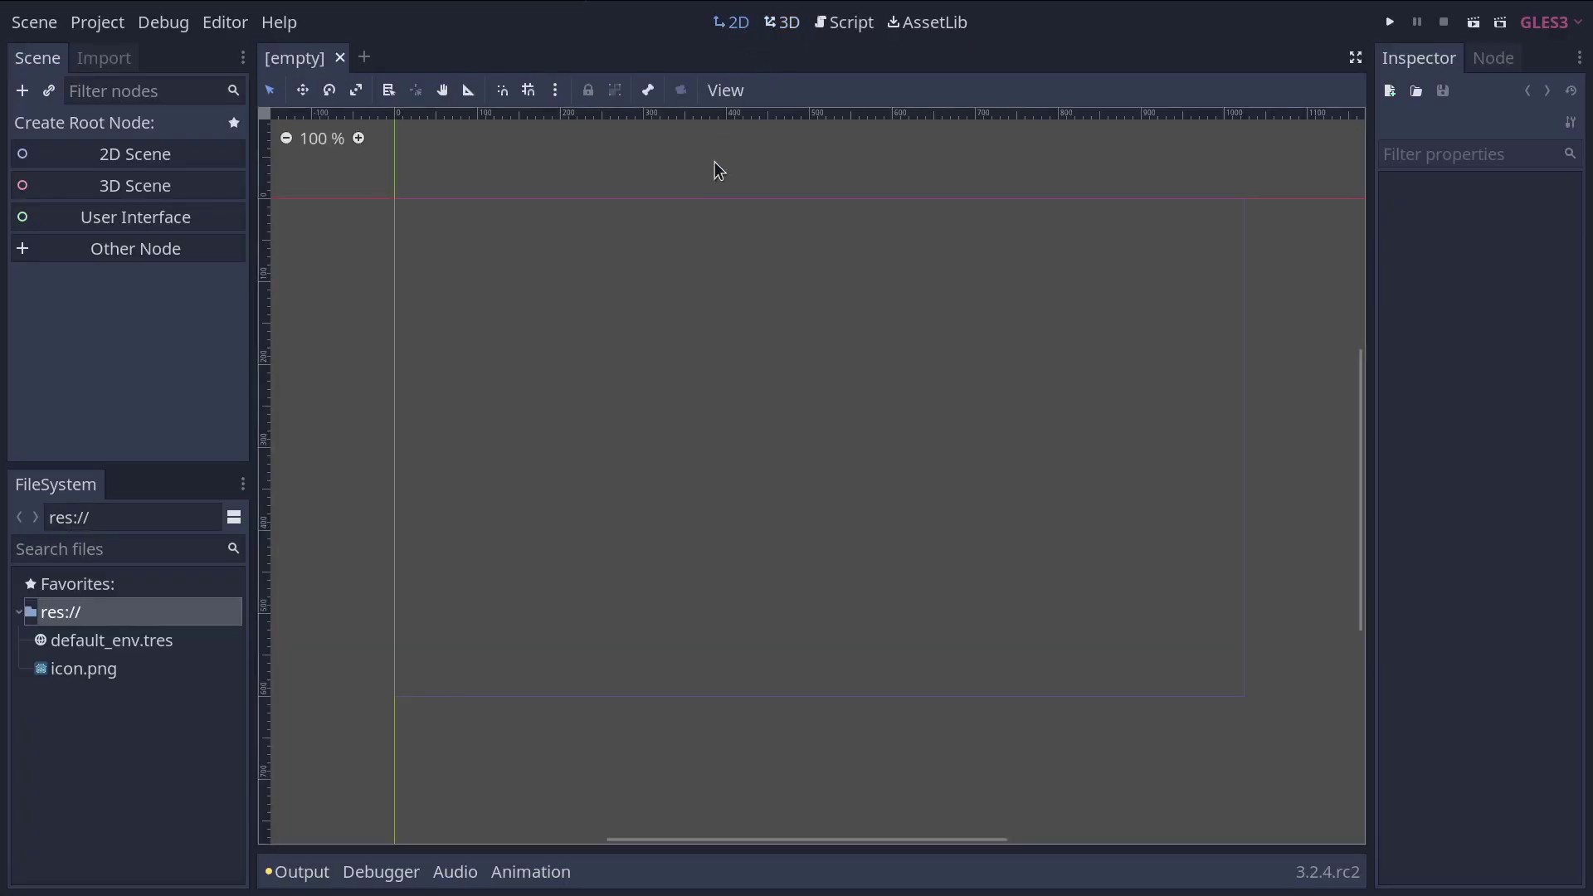
middle_click_drag(737, 298, 734, 314)
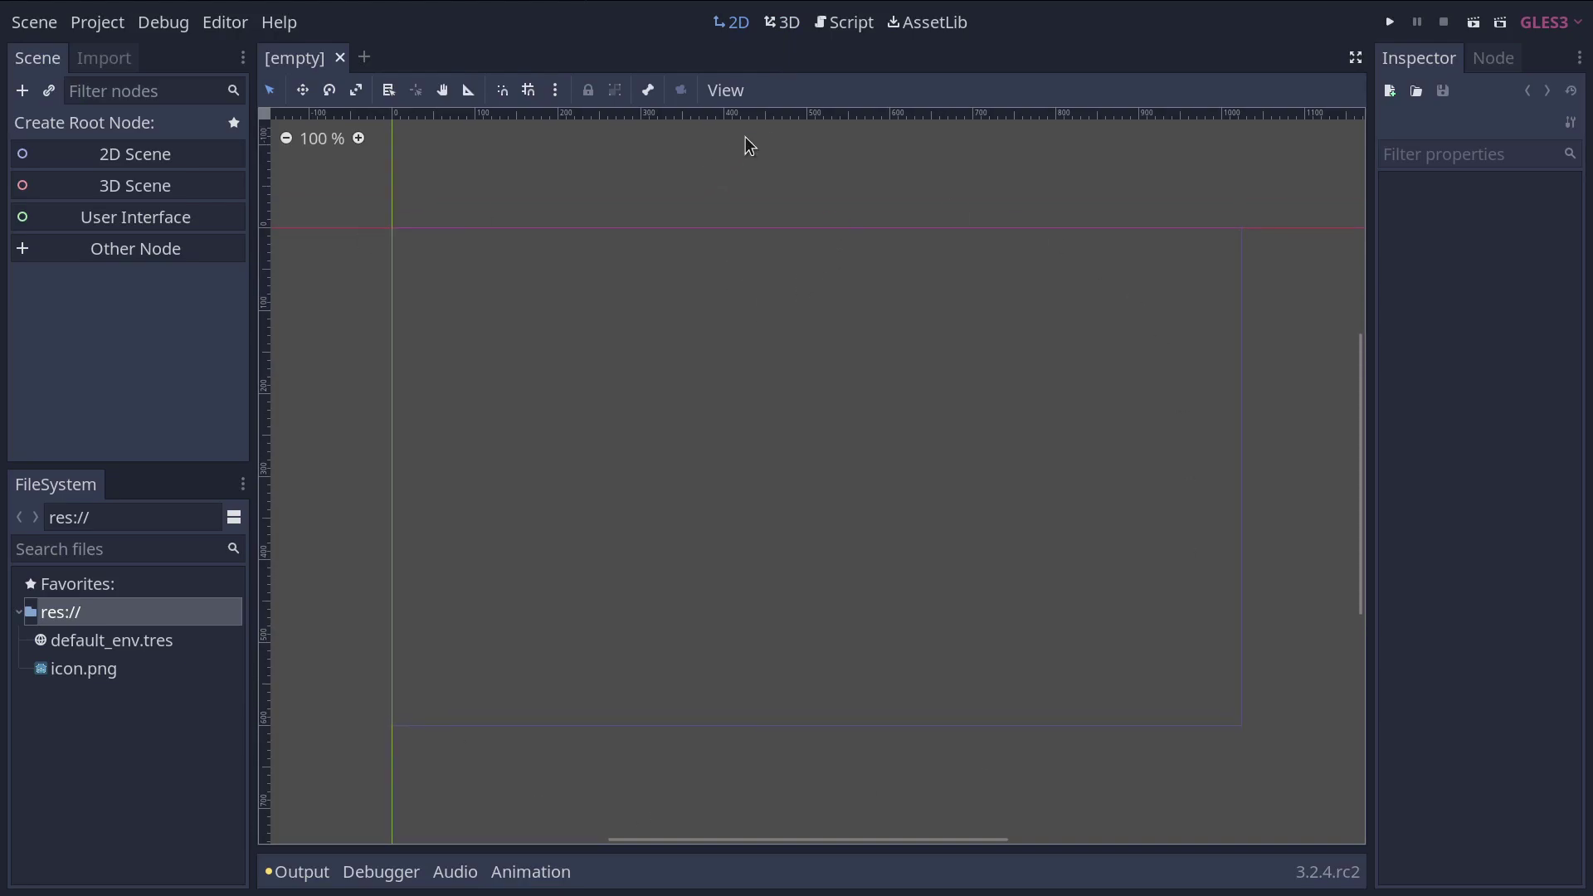
left_click(784, 23)
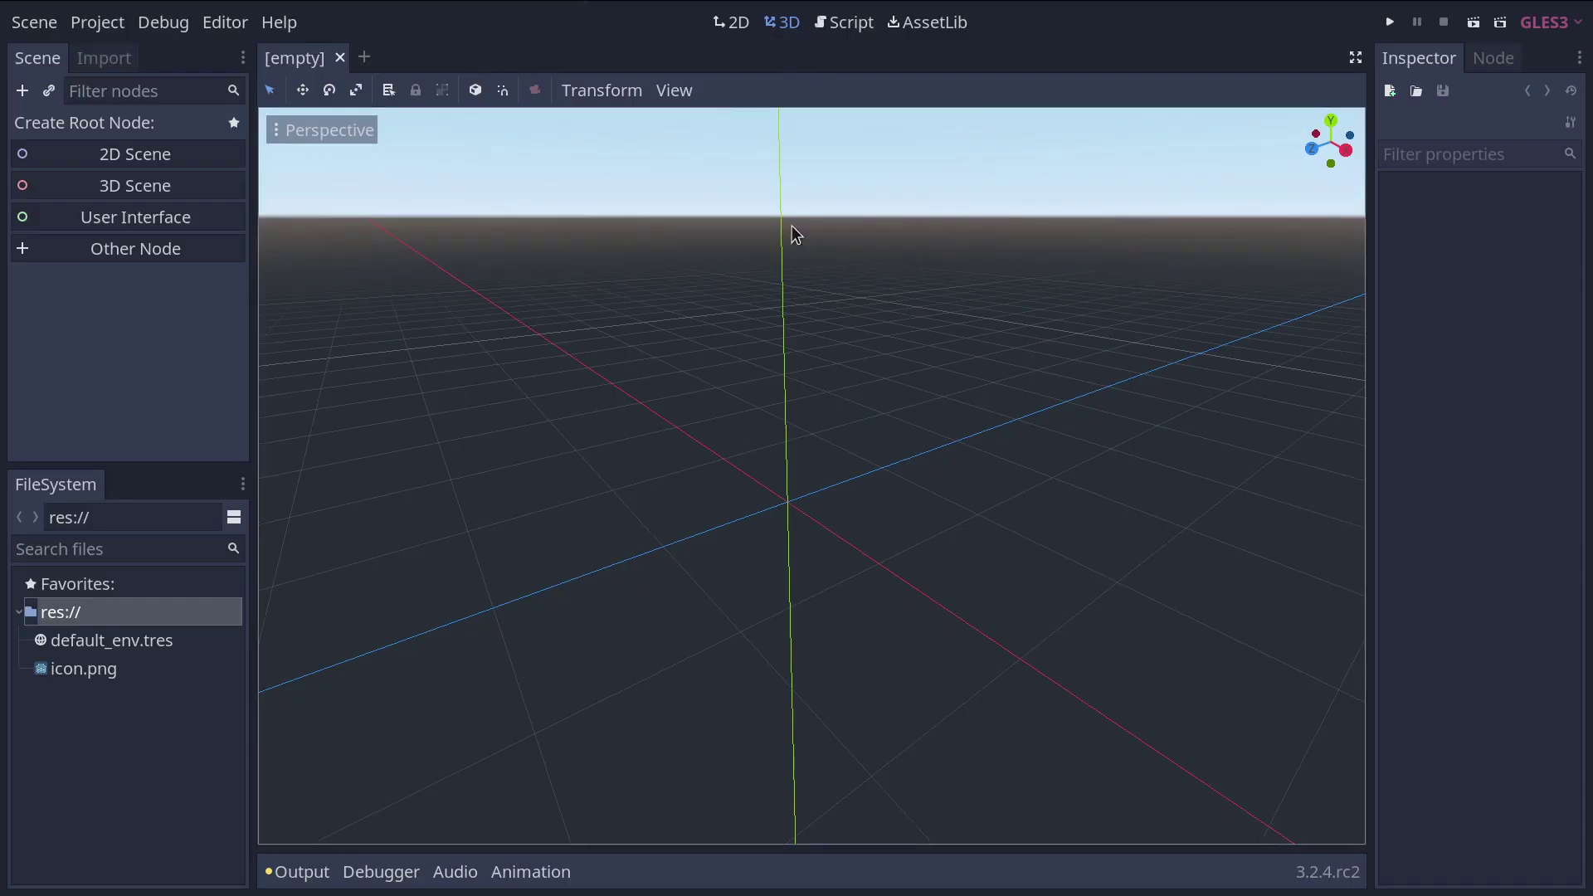
middle_click_drag(793, 235, 822, 208)
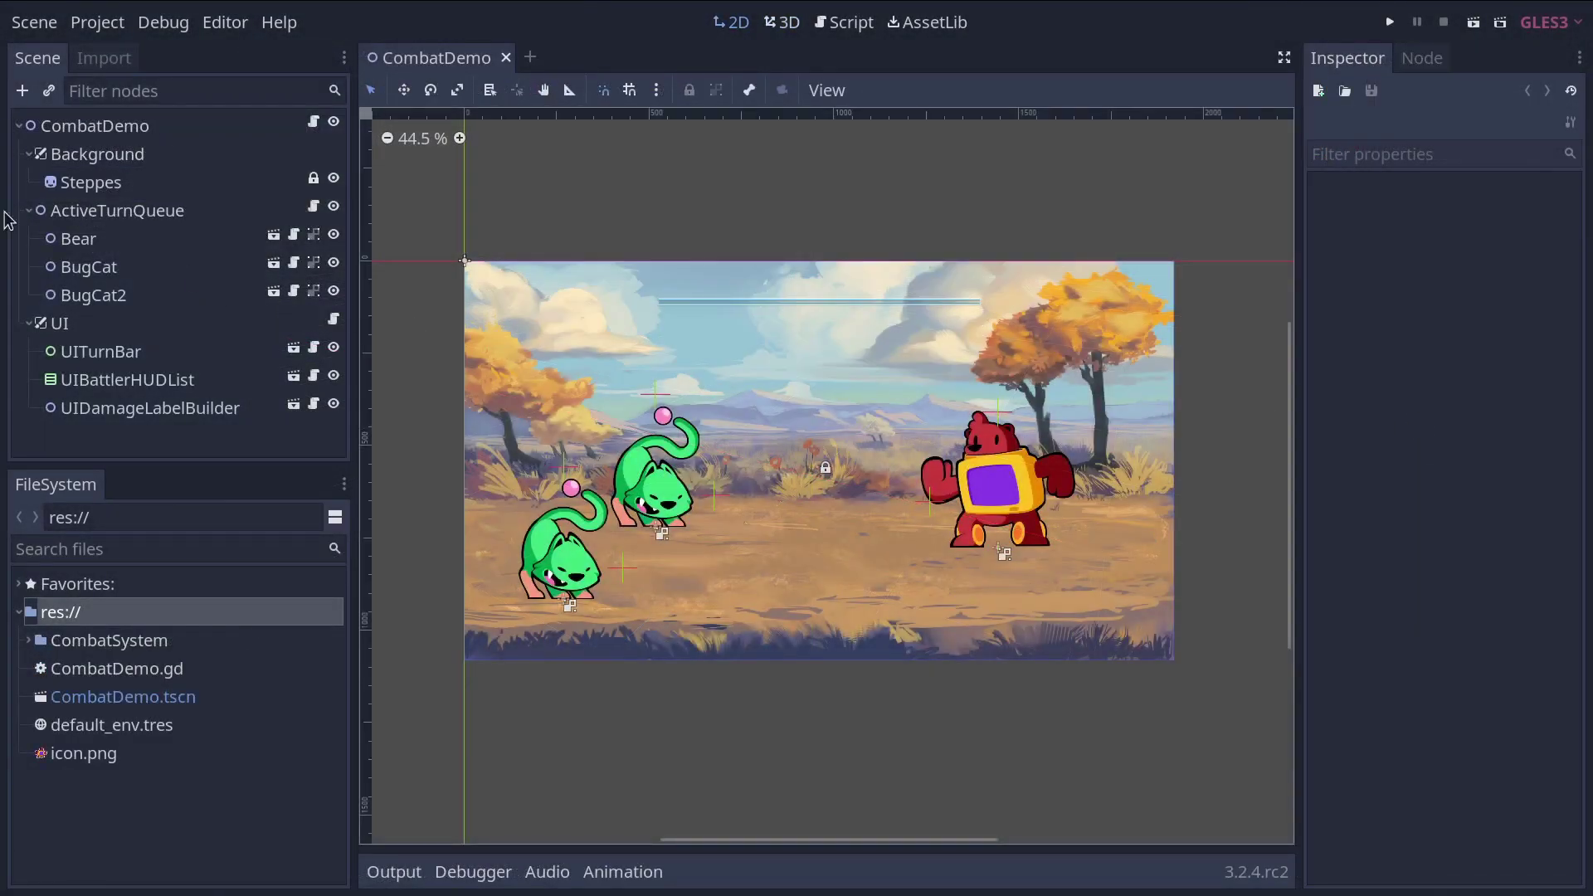
- Look through the CombatDemo scene's Node and Inspector docks and its Output, Debugger, Audio and Animation views
left_click(1414, 58)
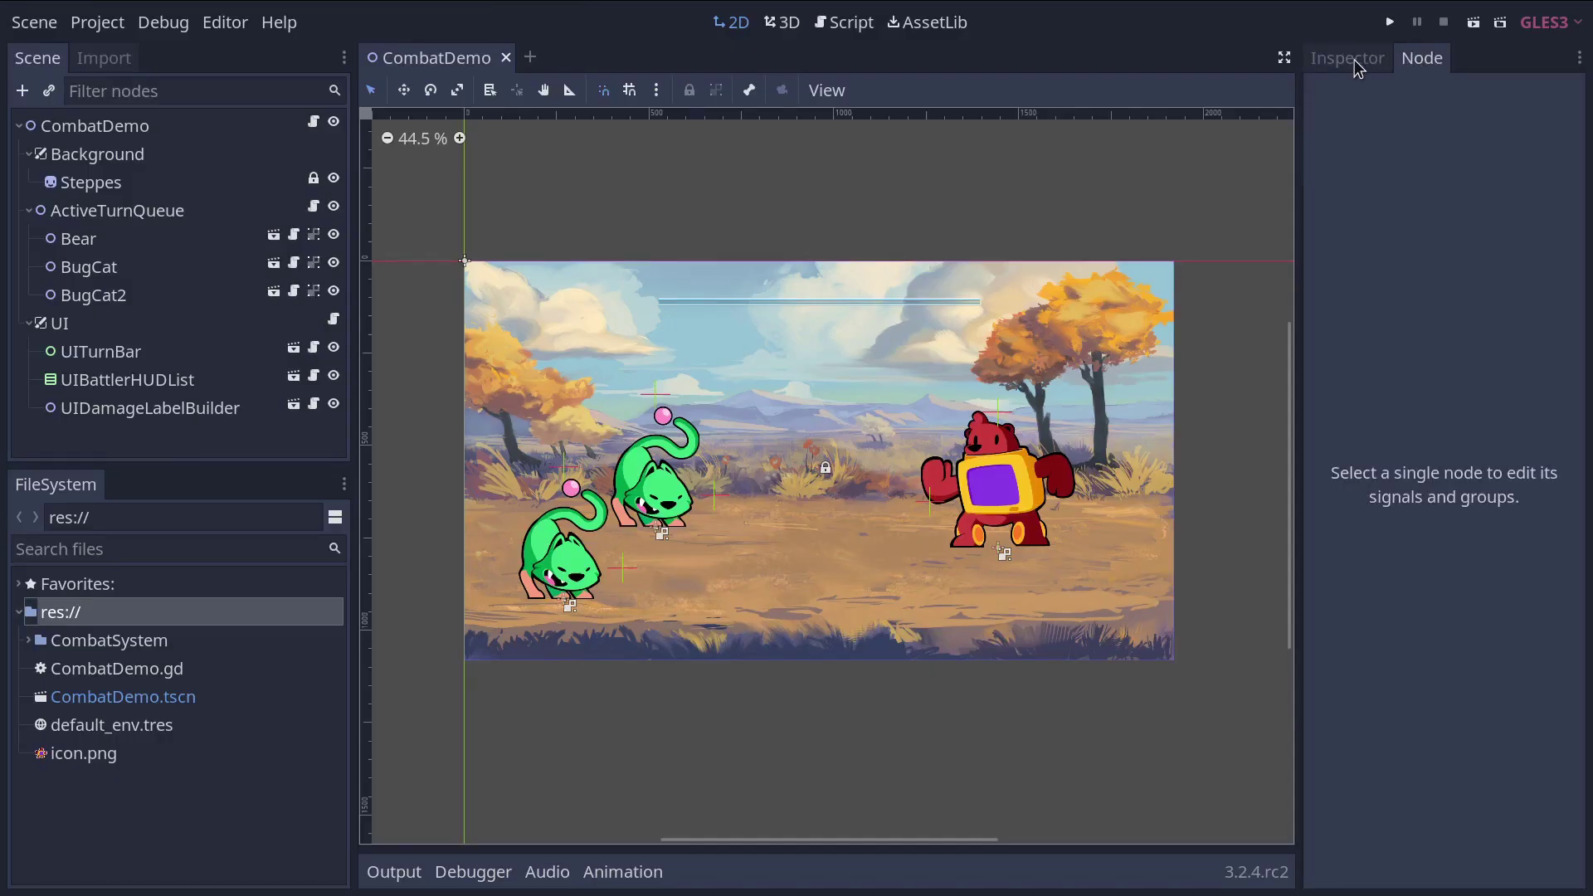
left_click(1352, 62)
left_click(403, 875)
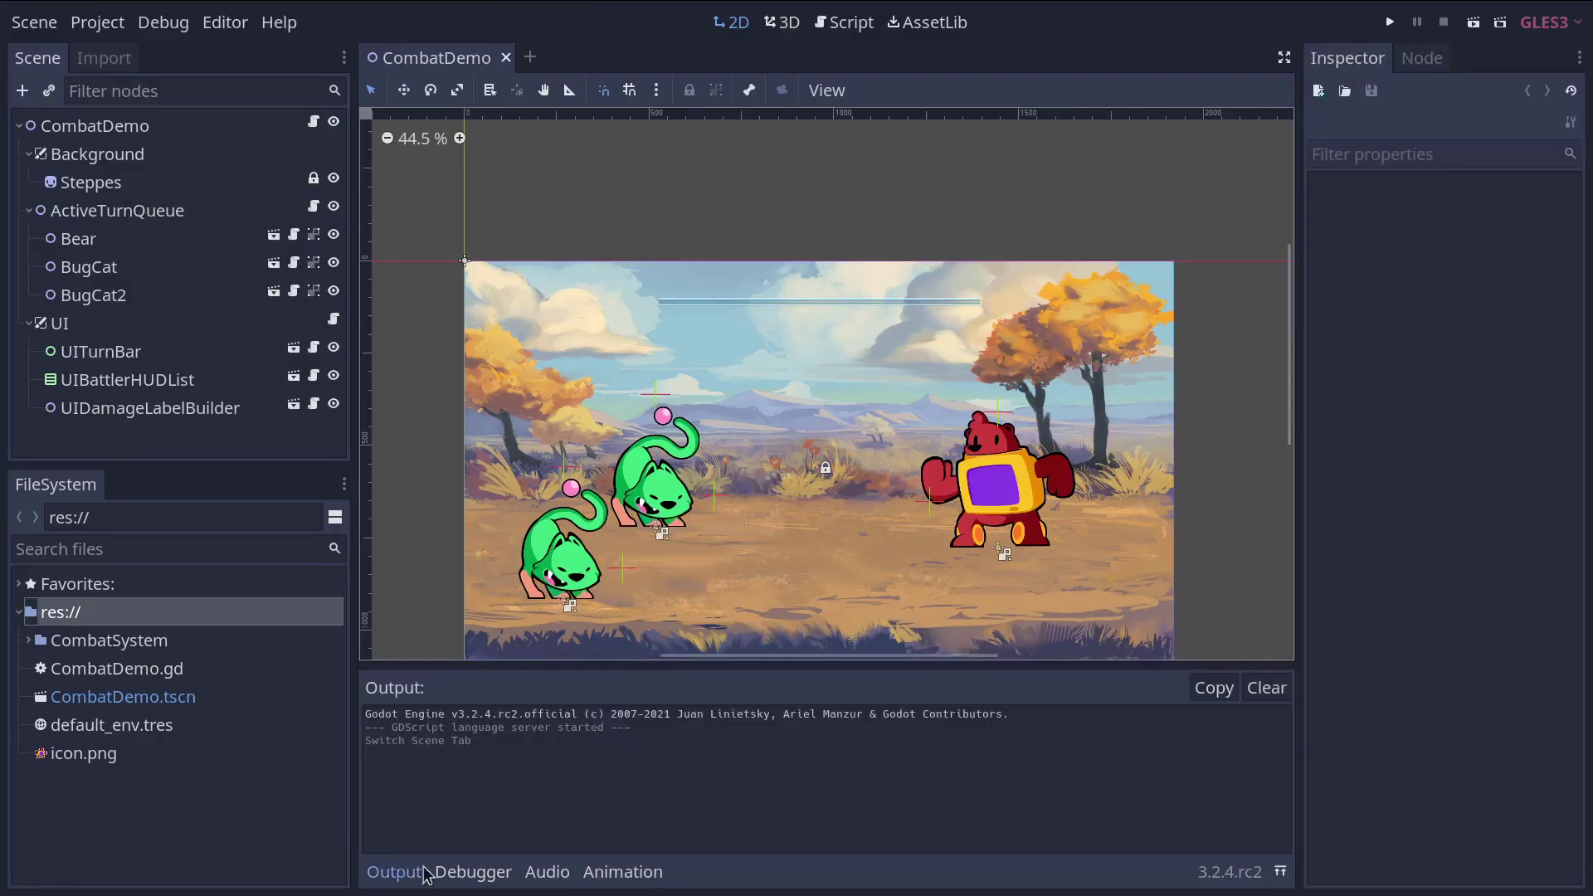
left_click(489, 871)
left_click(549, 873)
left_click(624, 873)
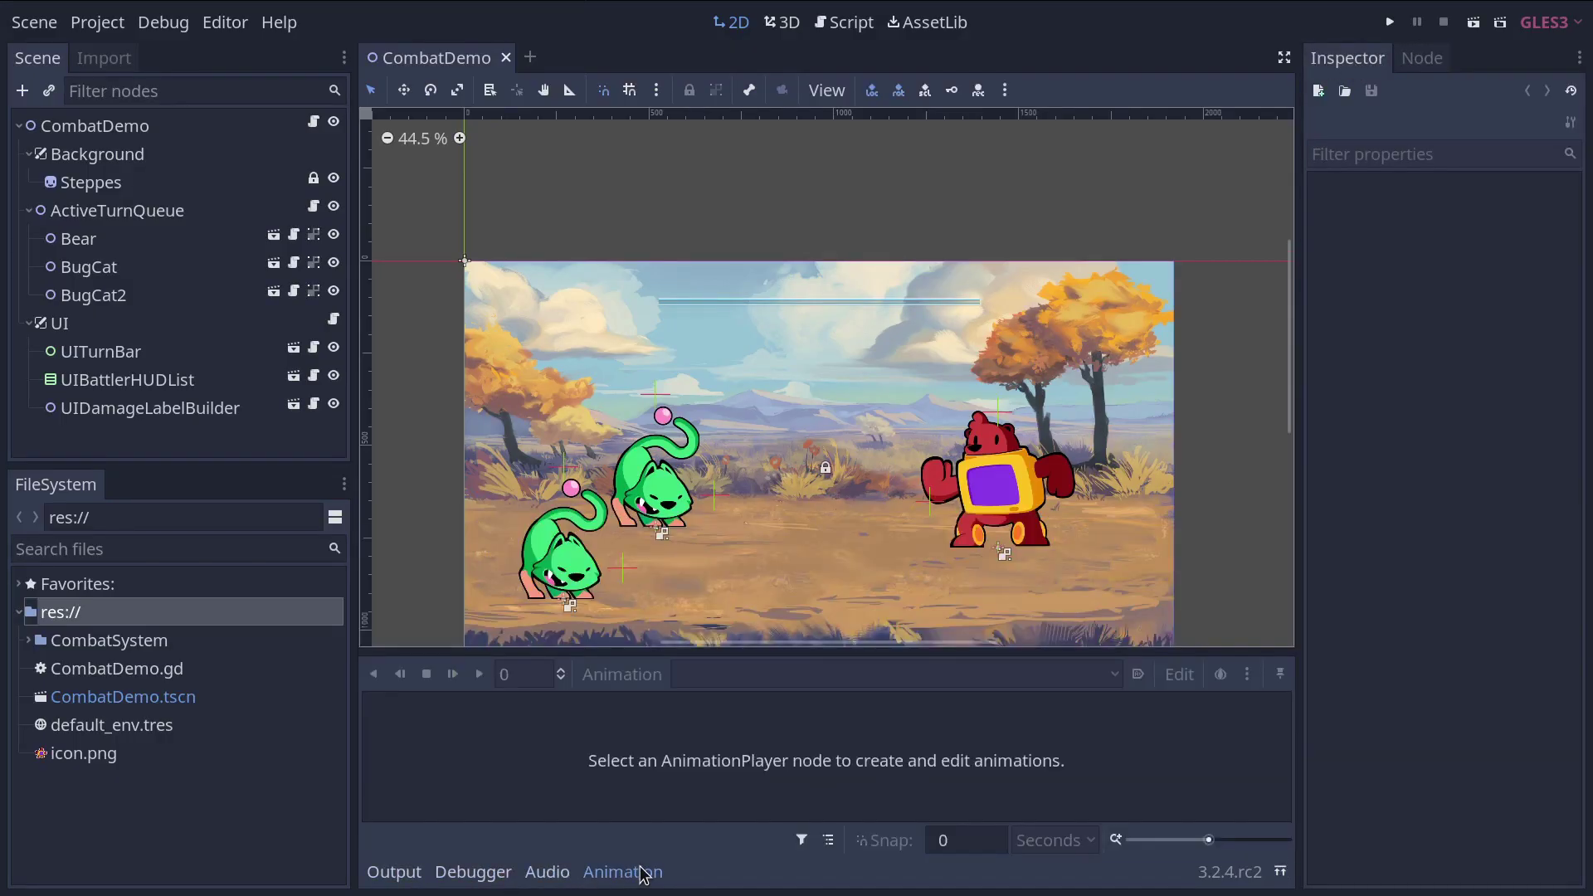
- Enlarge the FileSystem dock, look through the CombatSystem and Background folders, and restore space to the Scene dock
left_click(641, 872)
left_click(194, 641)
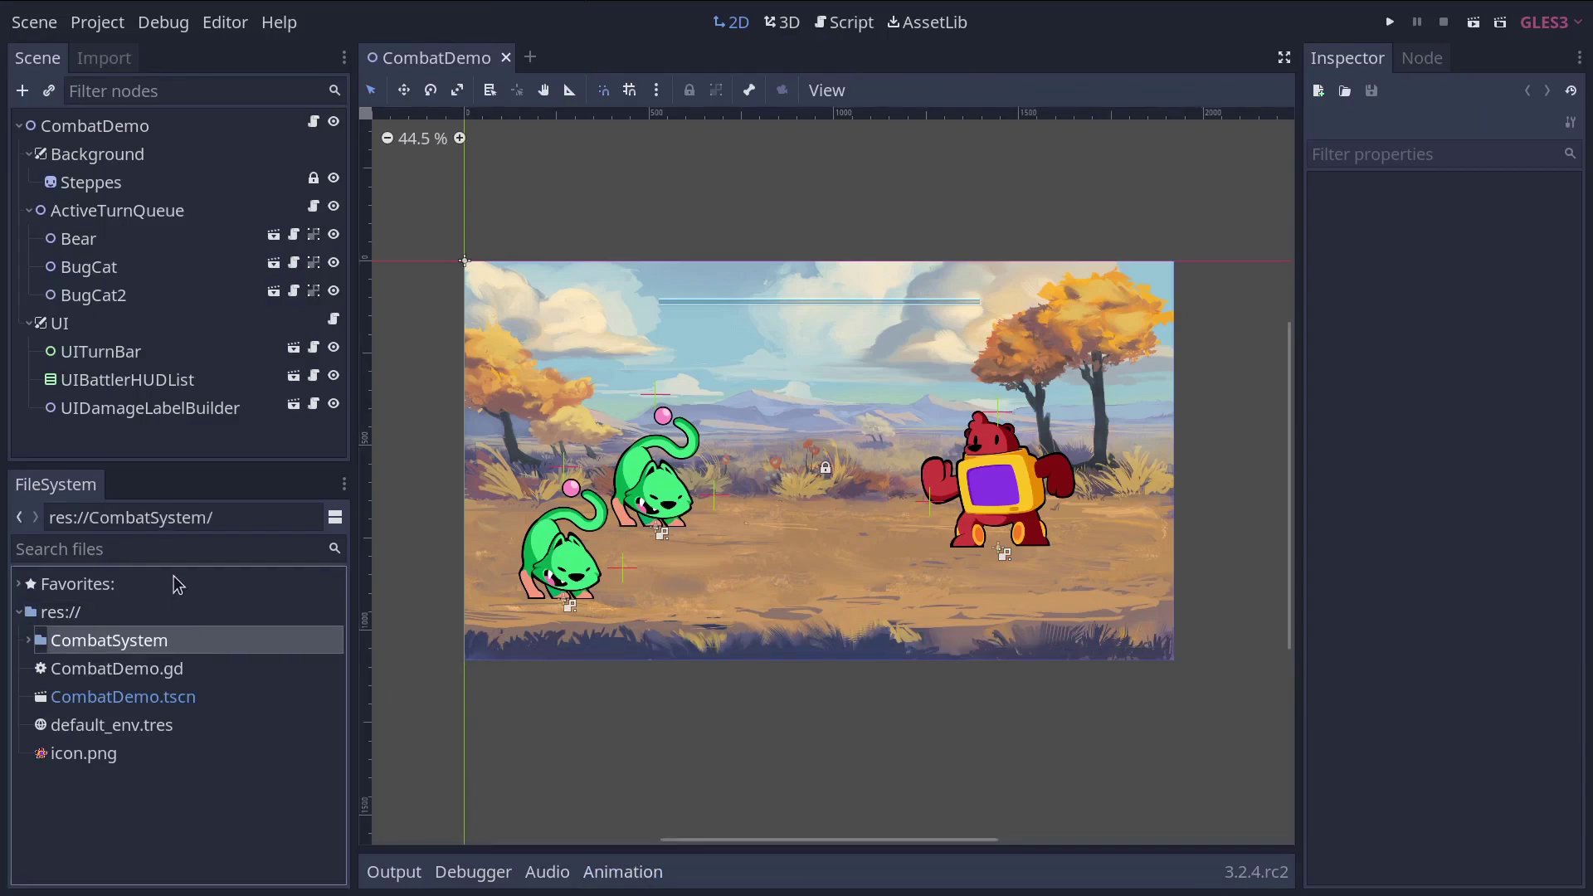
left_click_drag(163, 468, 222, 202)
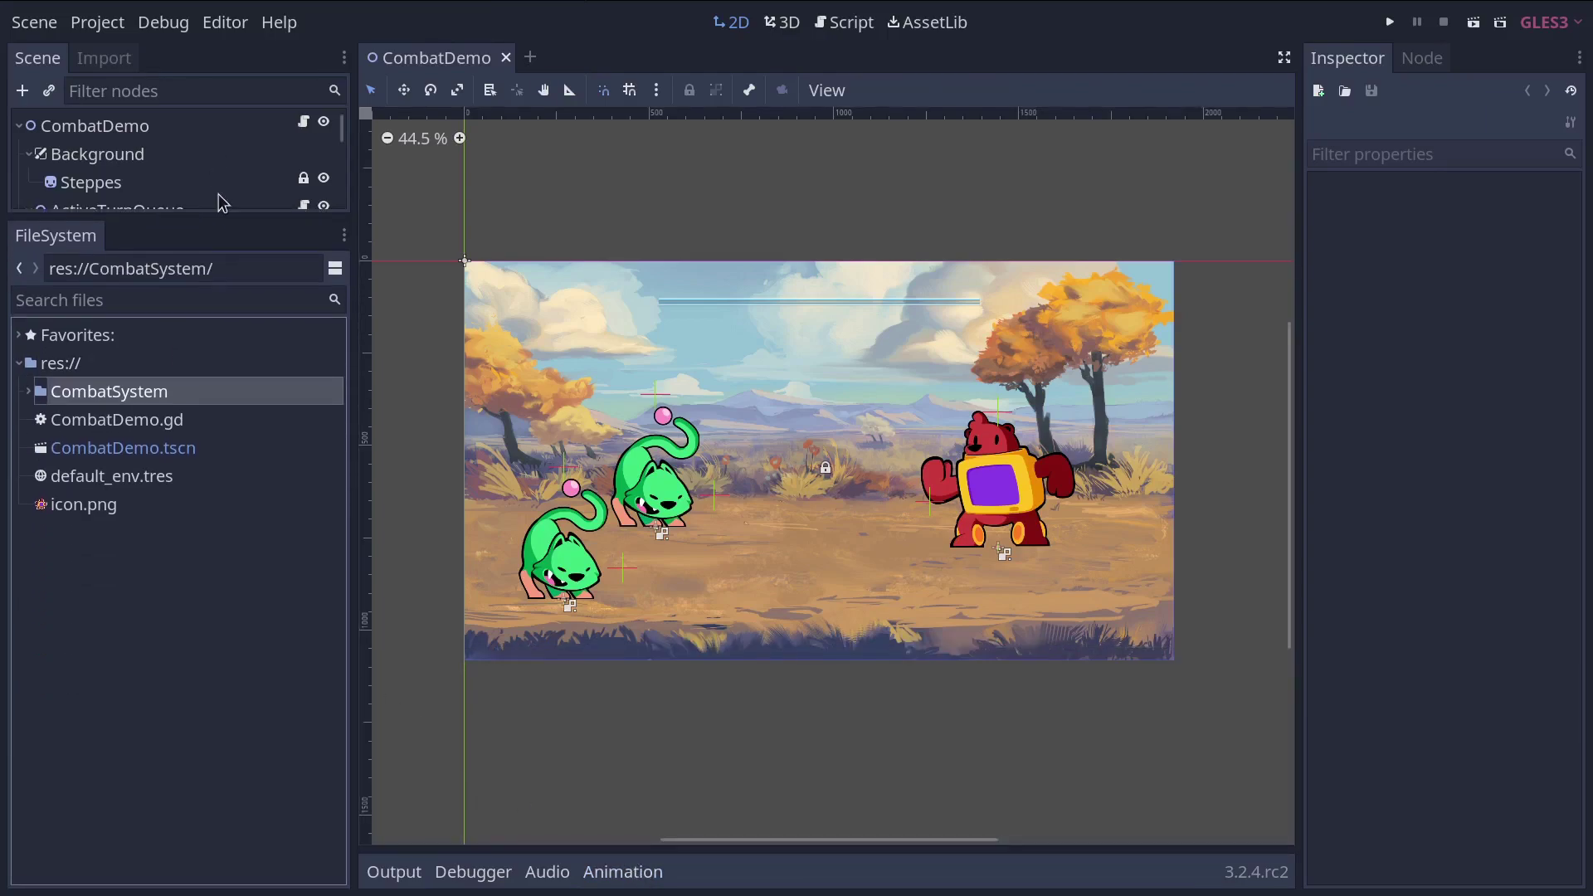
double_click(178, 395)
double_click(170, 447)
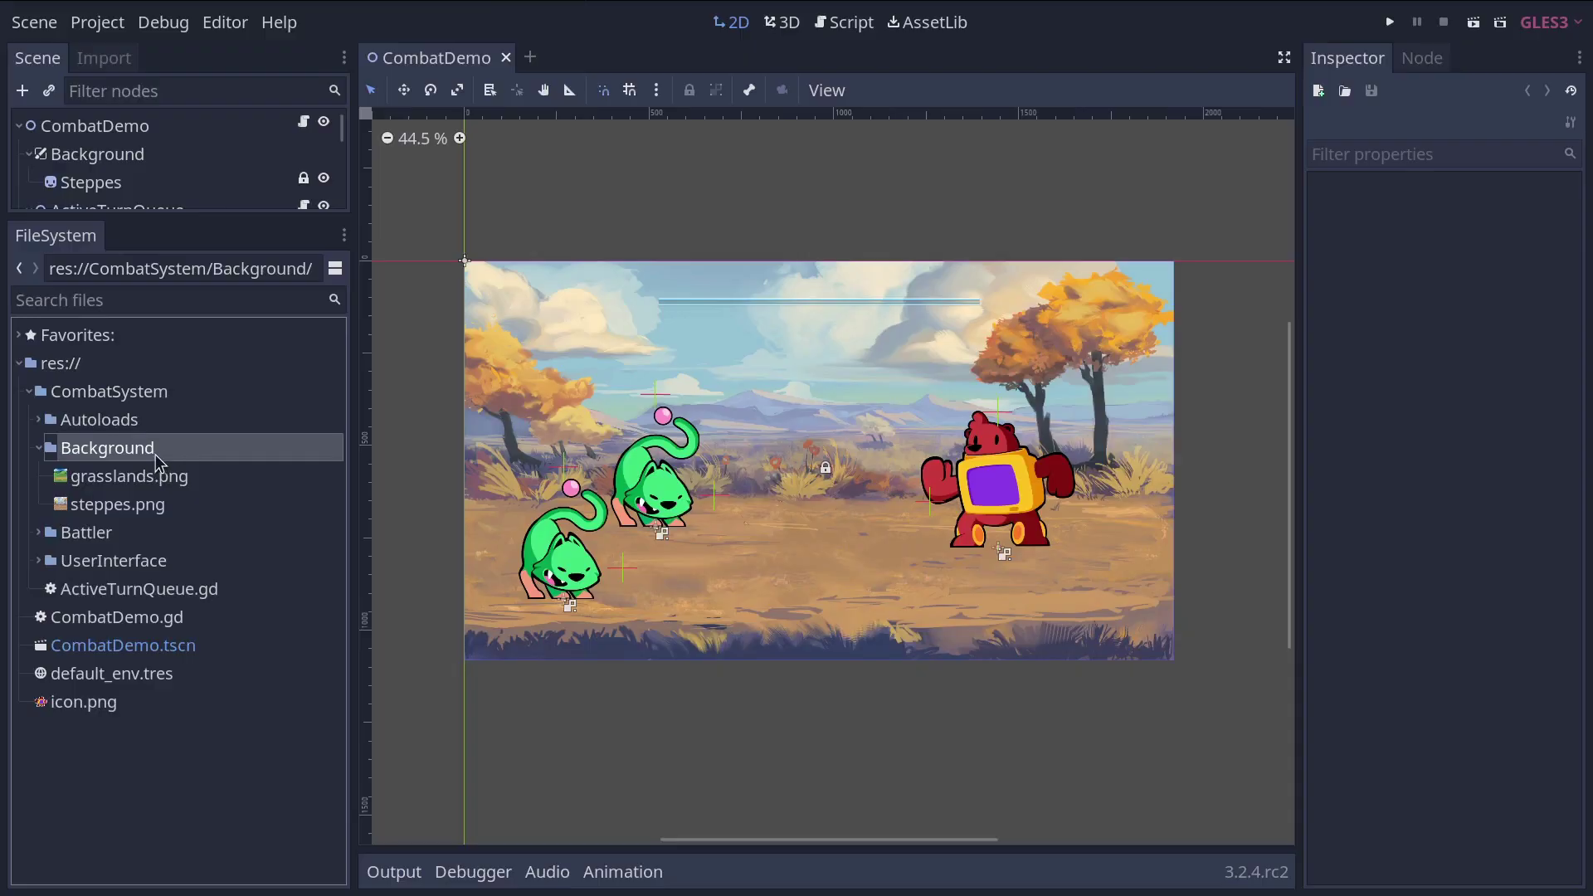
double_click(156, 453)
double_click(157, 393)
left_click_drag(183, 215, 175, 612)
- Select the ActiveTurnQueue node and expand its Transform properties in the Inspector
left_click(162, 129)
left_click(164, 210)
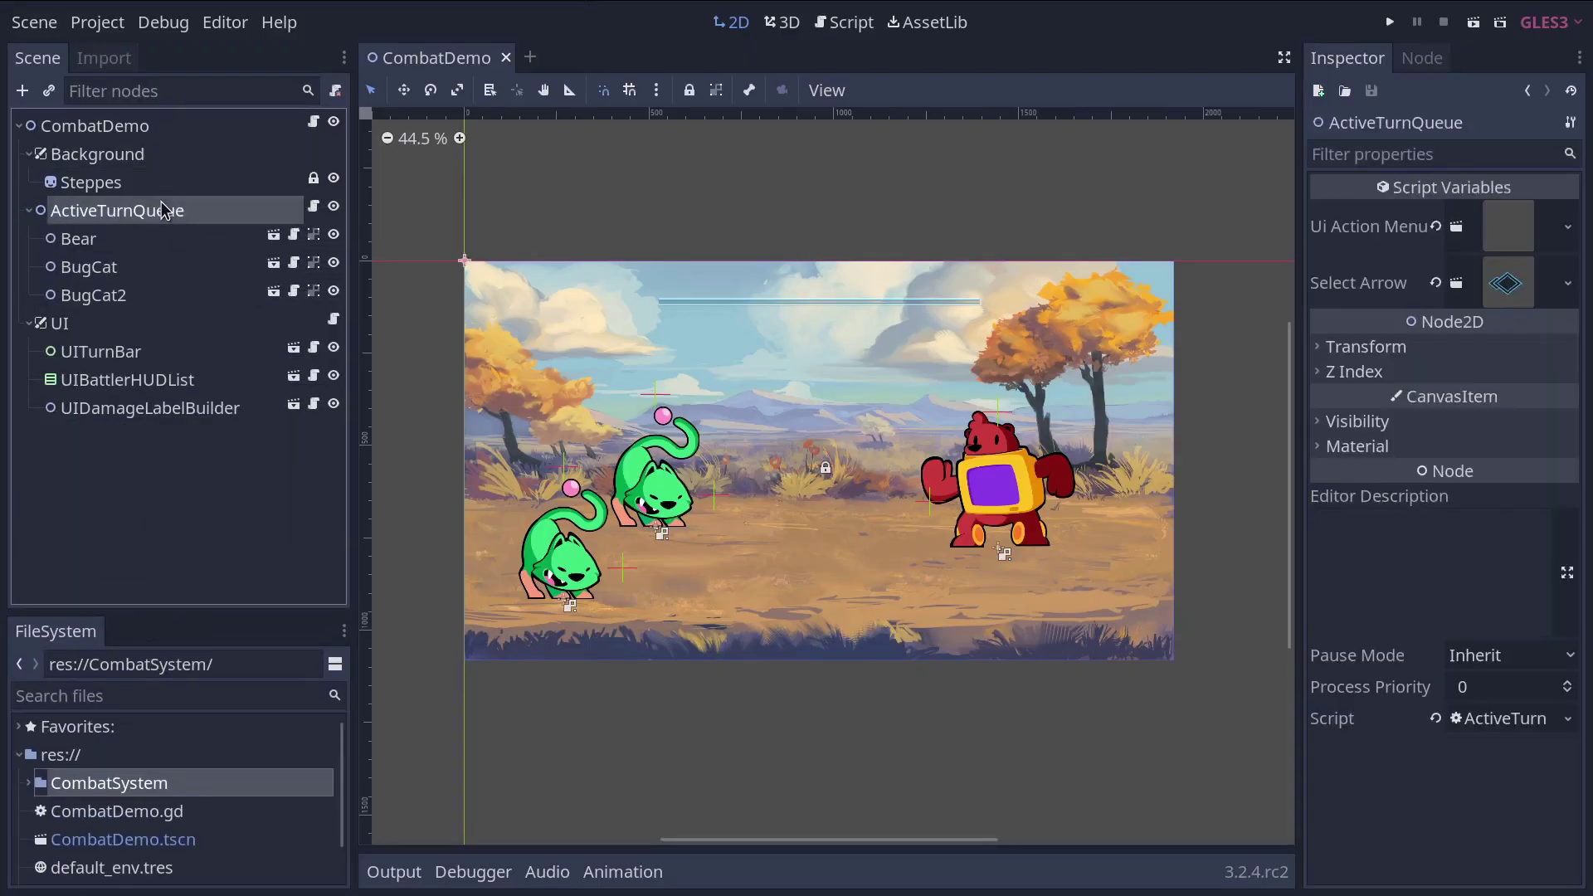
left_click(1350, 357)
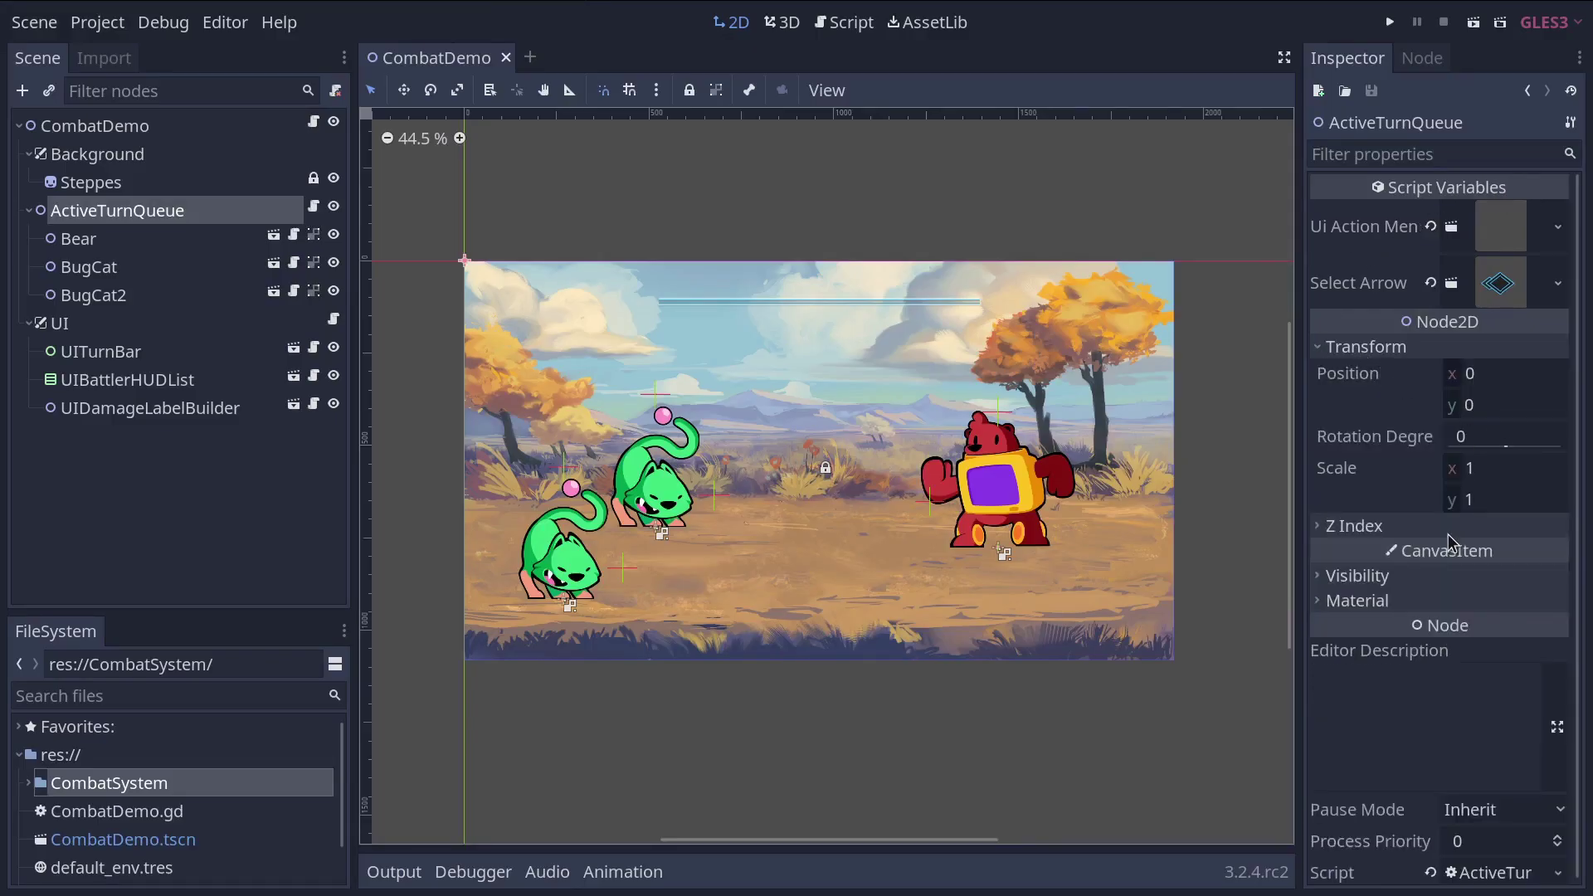
- View the Output, Debugger, Animation and Audio panels, and collapse the lower panel
left_click(406, 881)
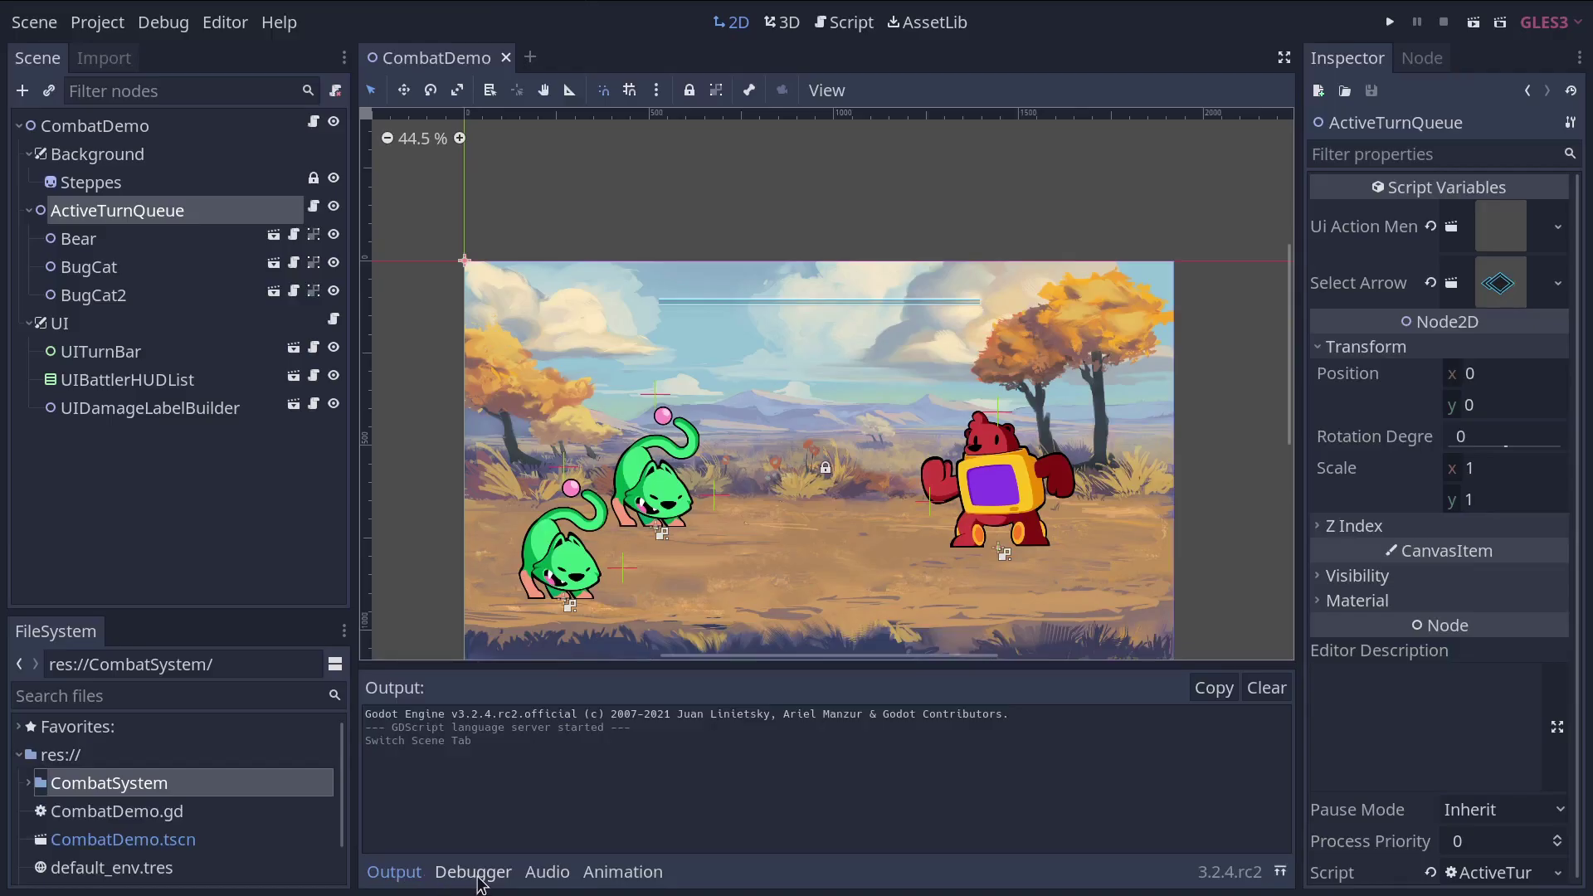
left_click(477, 877)
left_click(611, 883)
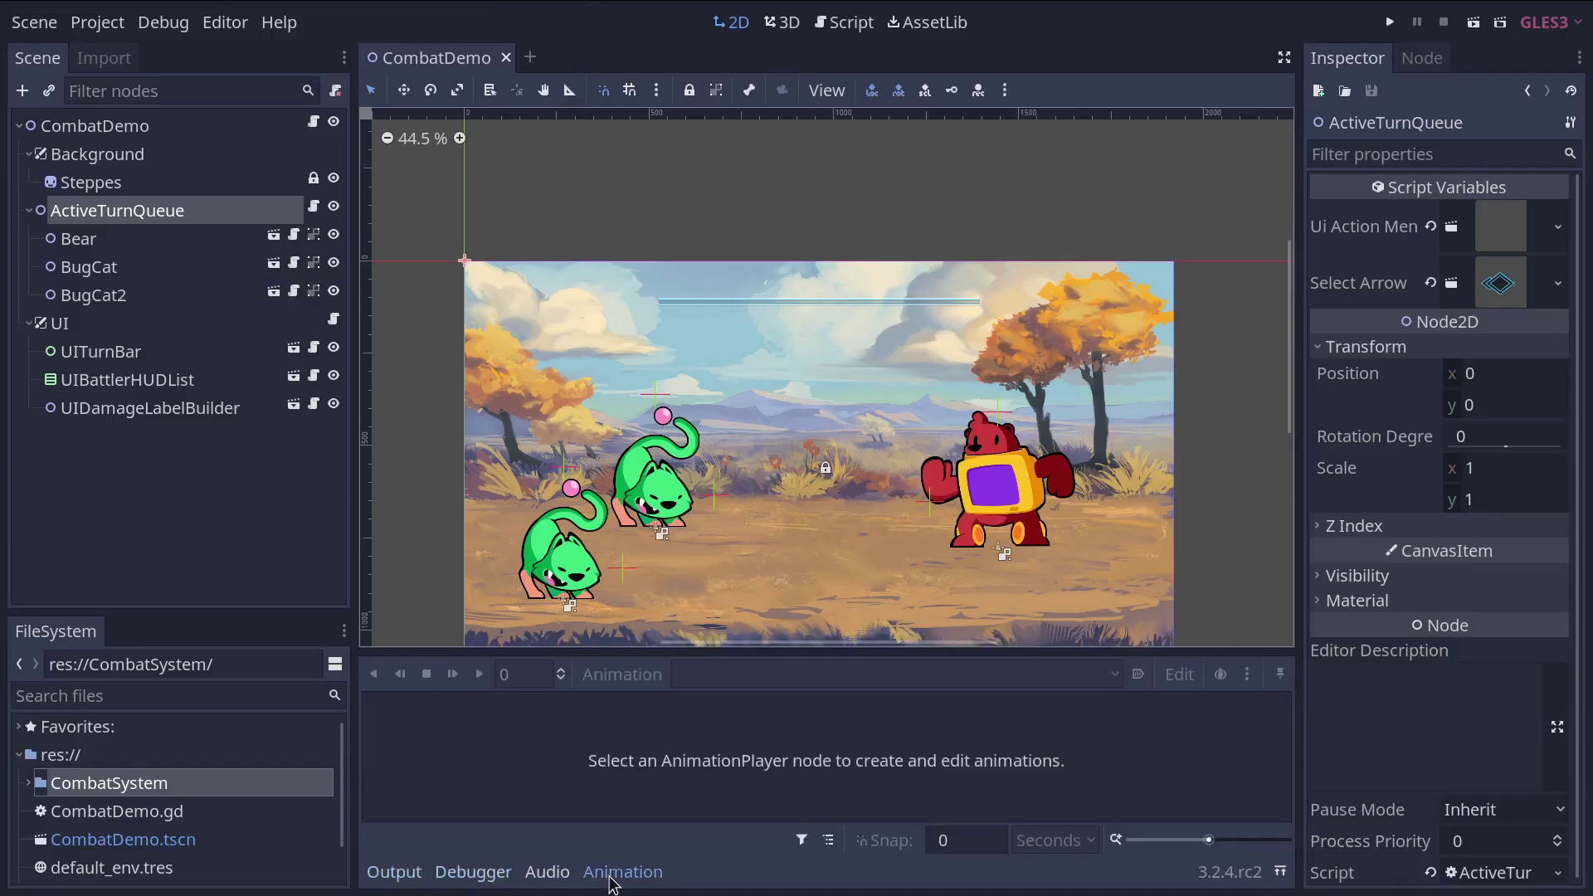
left_click(548, 873)
left_click(548, 873)
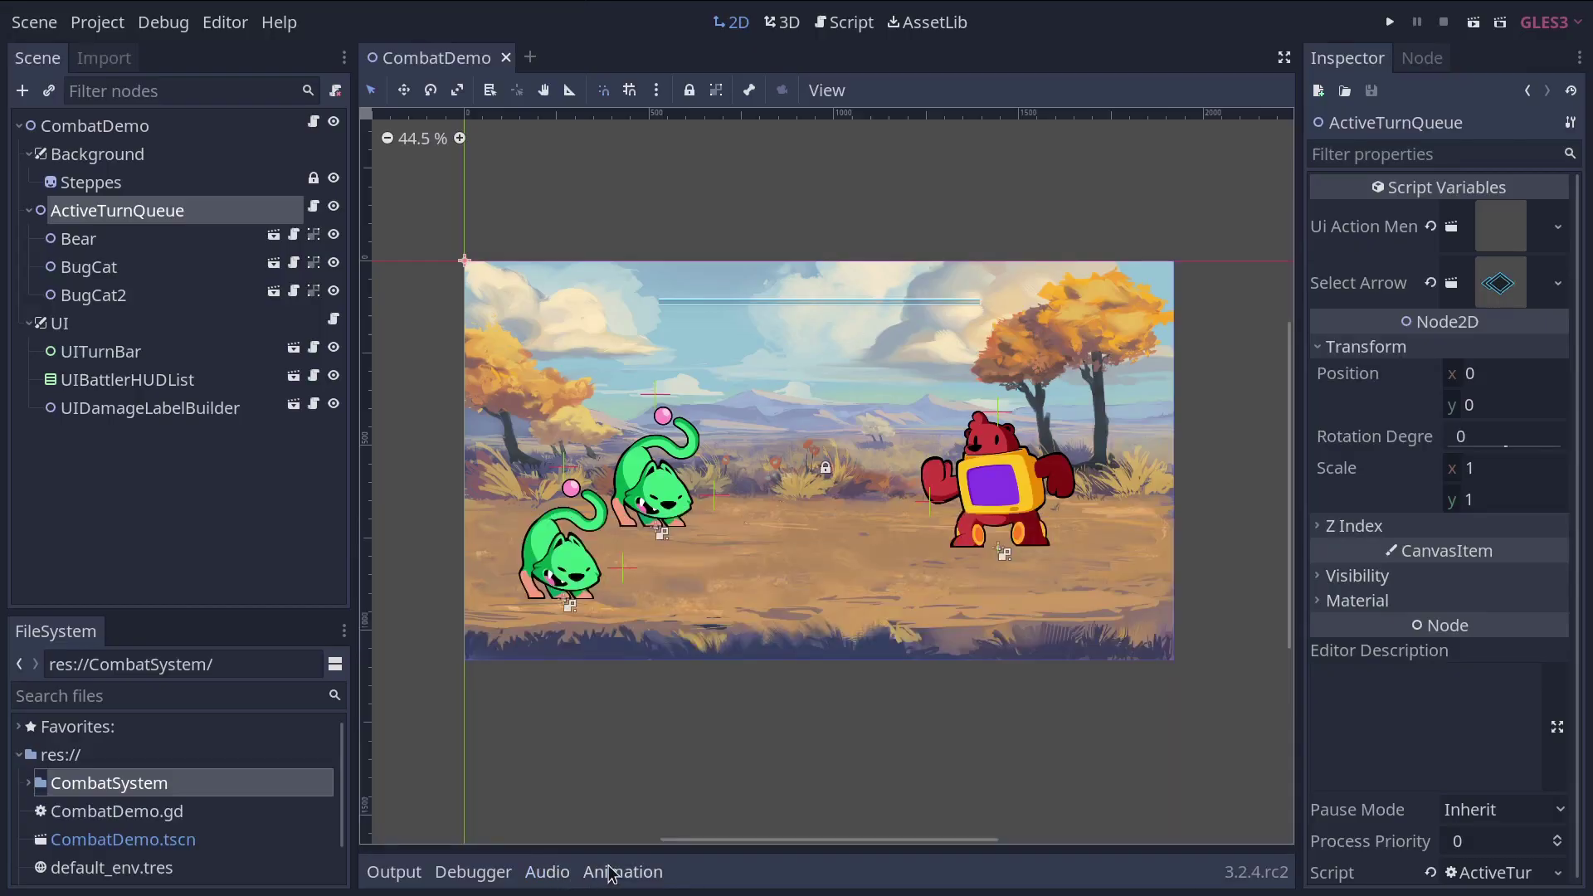
- Show the Debugger expanded to full height, view its Errors and Profiler pages, and restore the panel's normal size
left_click(471, 873)
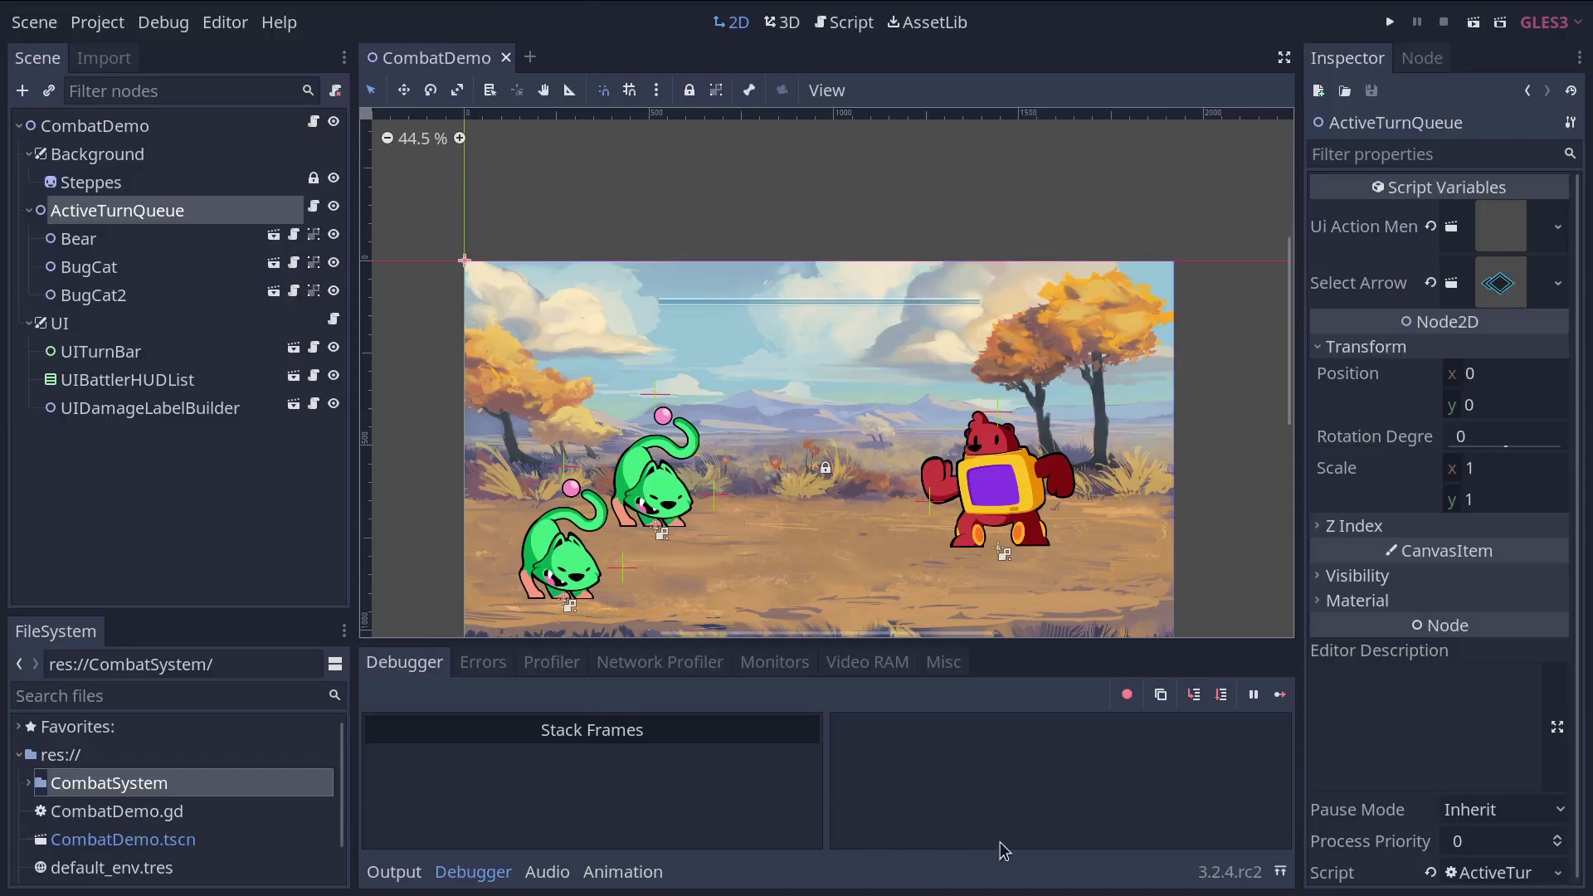
left_click(1280, 872)
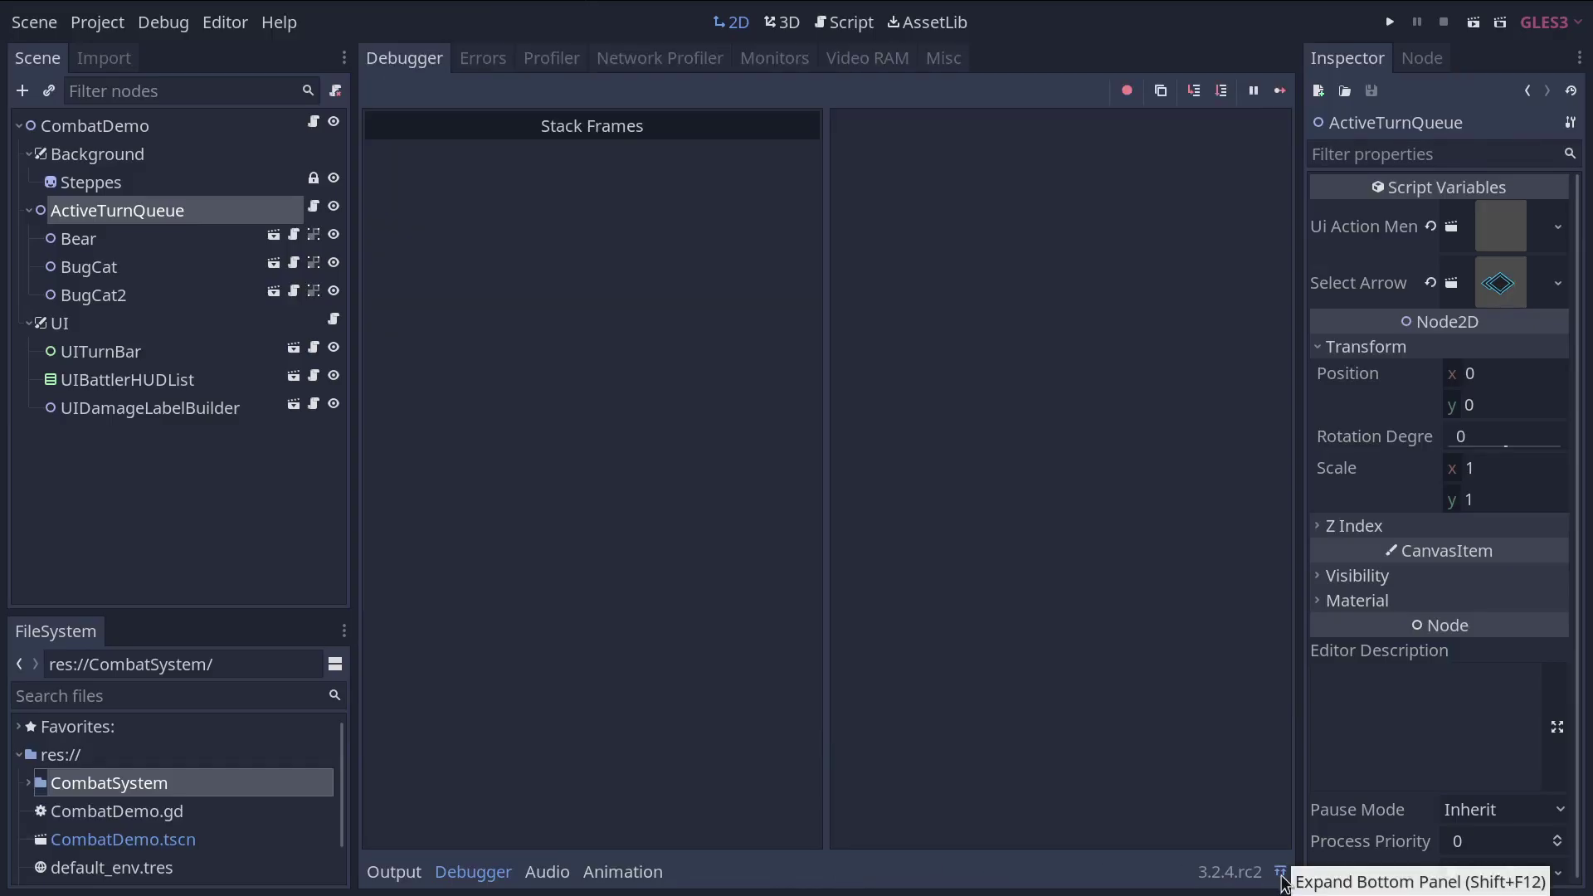
left_click(485, 60)
left_click(552, 60)
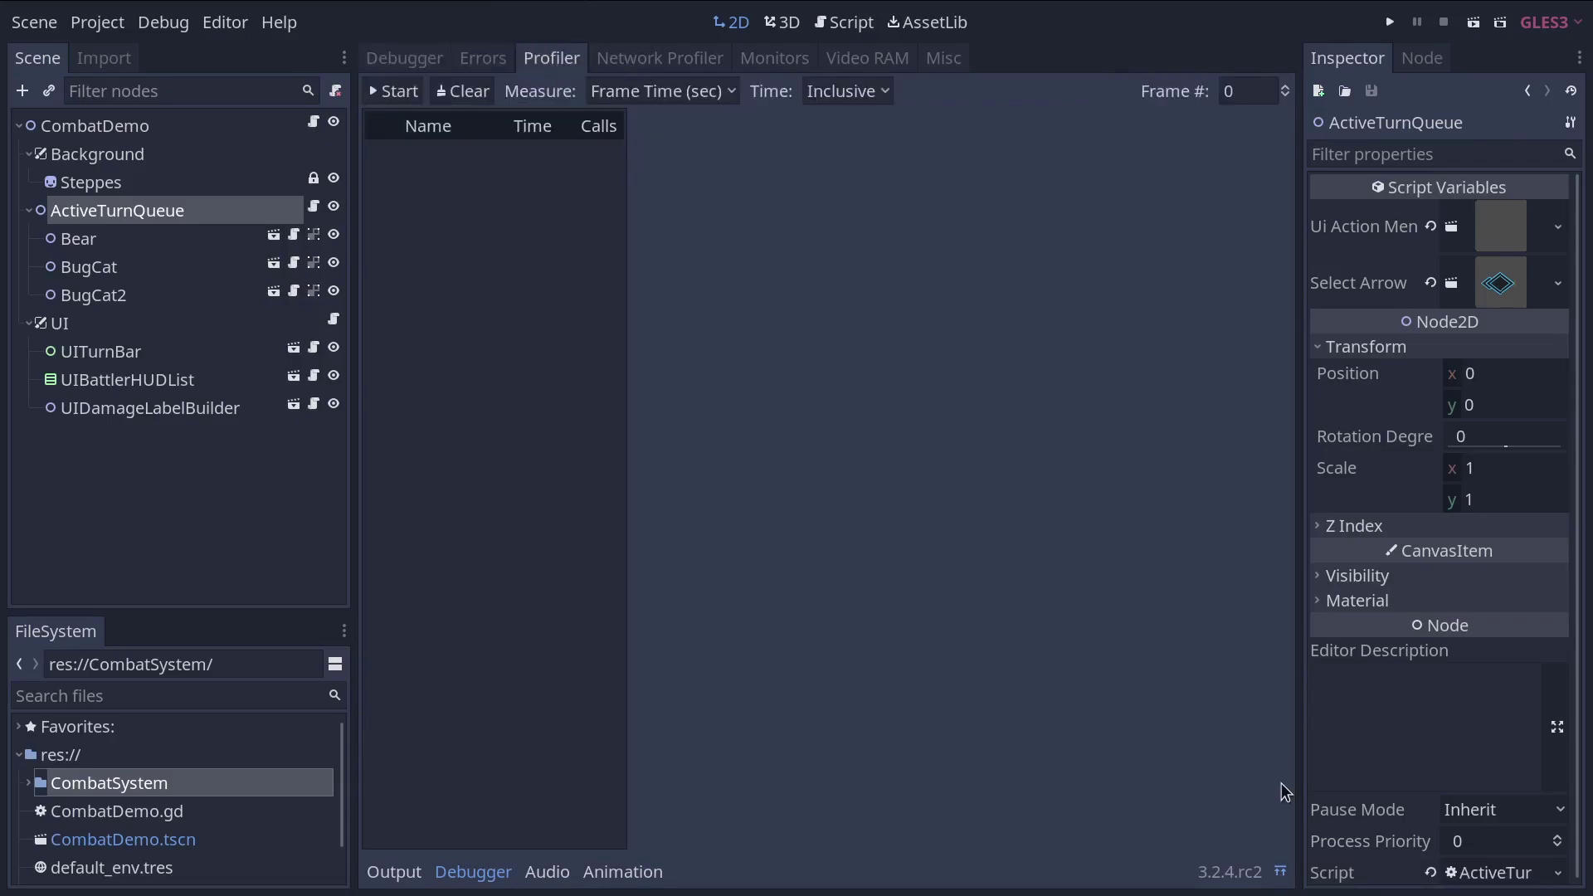
left_click(1280, 872)
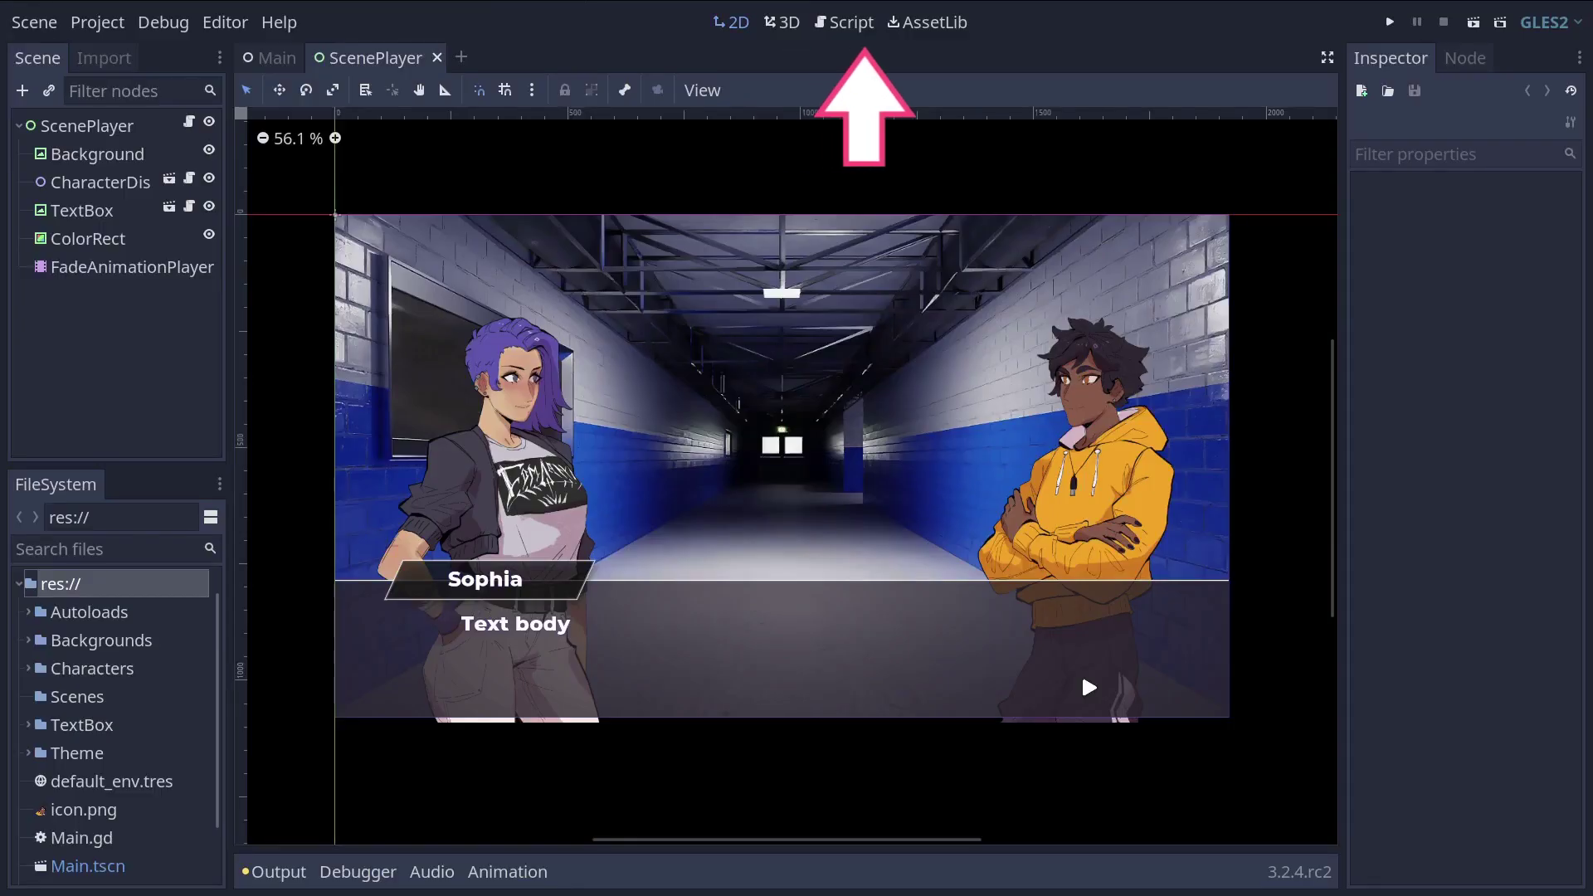
- Switch through the 3D, Script and AssetLib workspaces and return to the 2D view of the ScenePlayer scene
key("ctrl+F2")
key("ctrl+F3")
key("ctrl+F4")
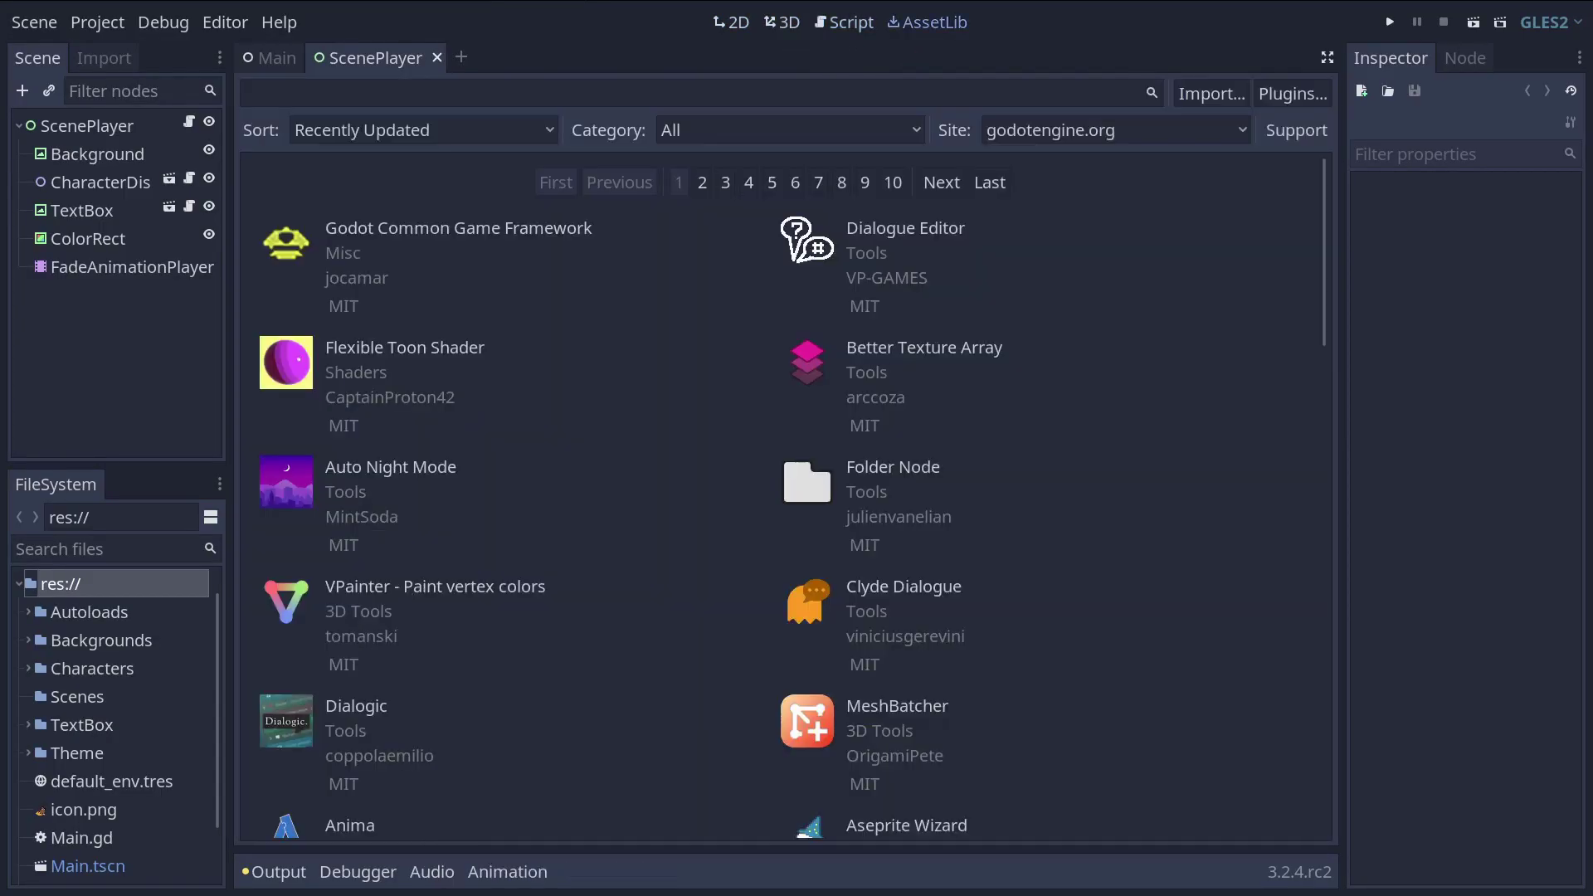
key("ctrl+F1")
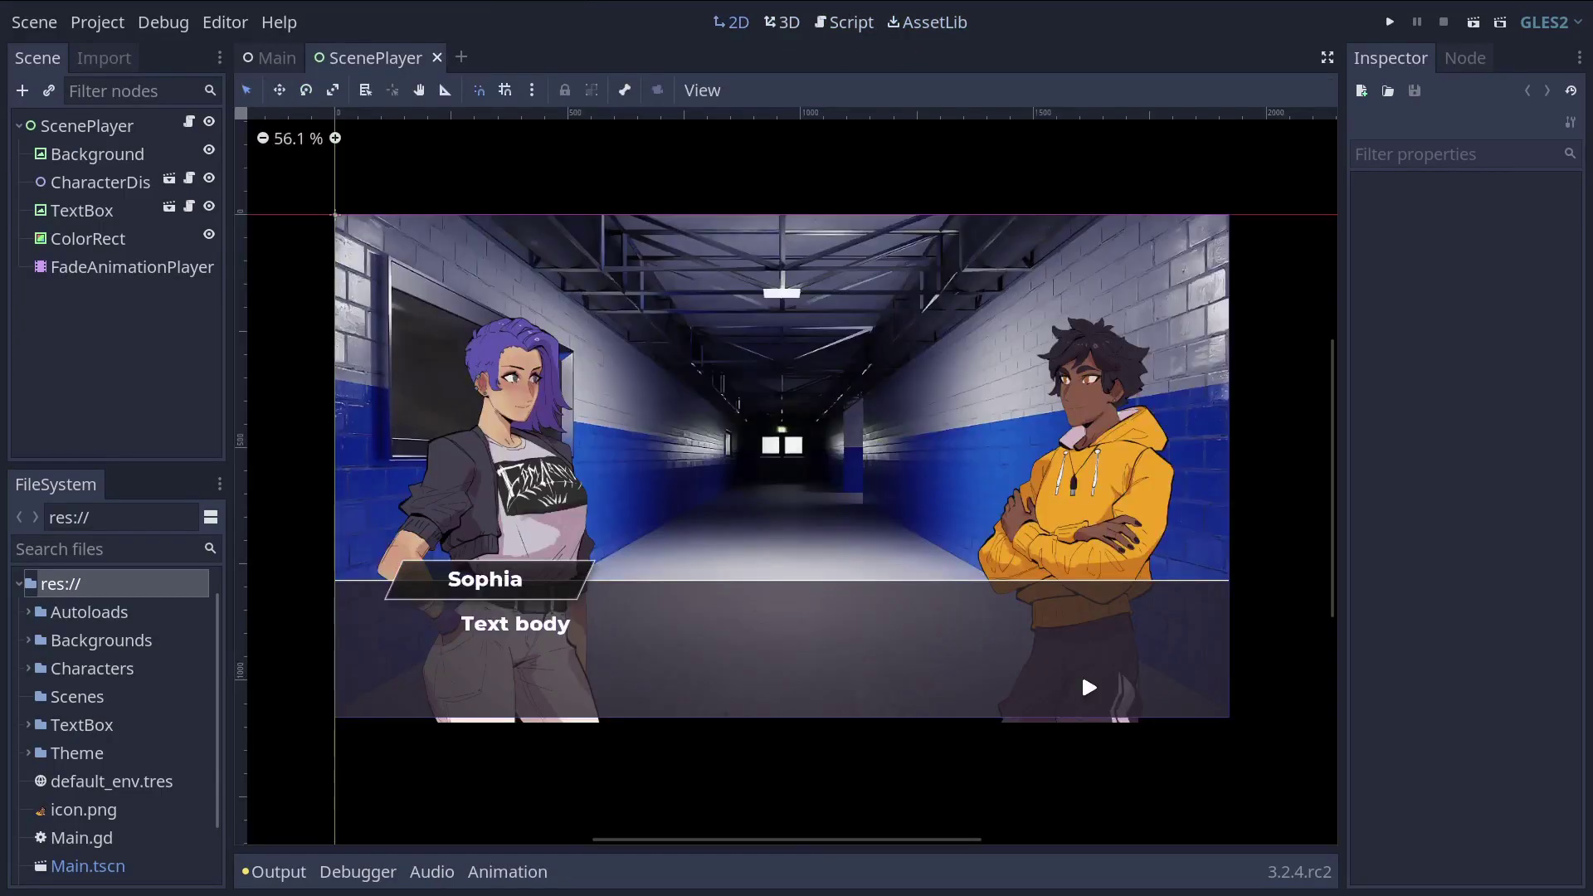
- Open the TextBox scene from the ScenePlayer node tree and select its name background and body text on the canvas
left_click(1062, 672)
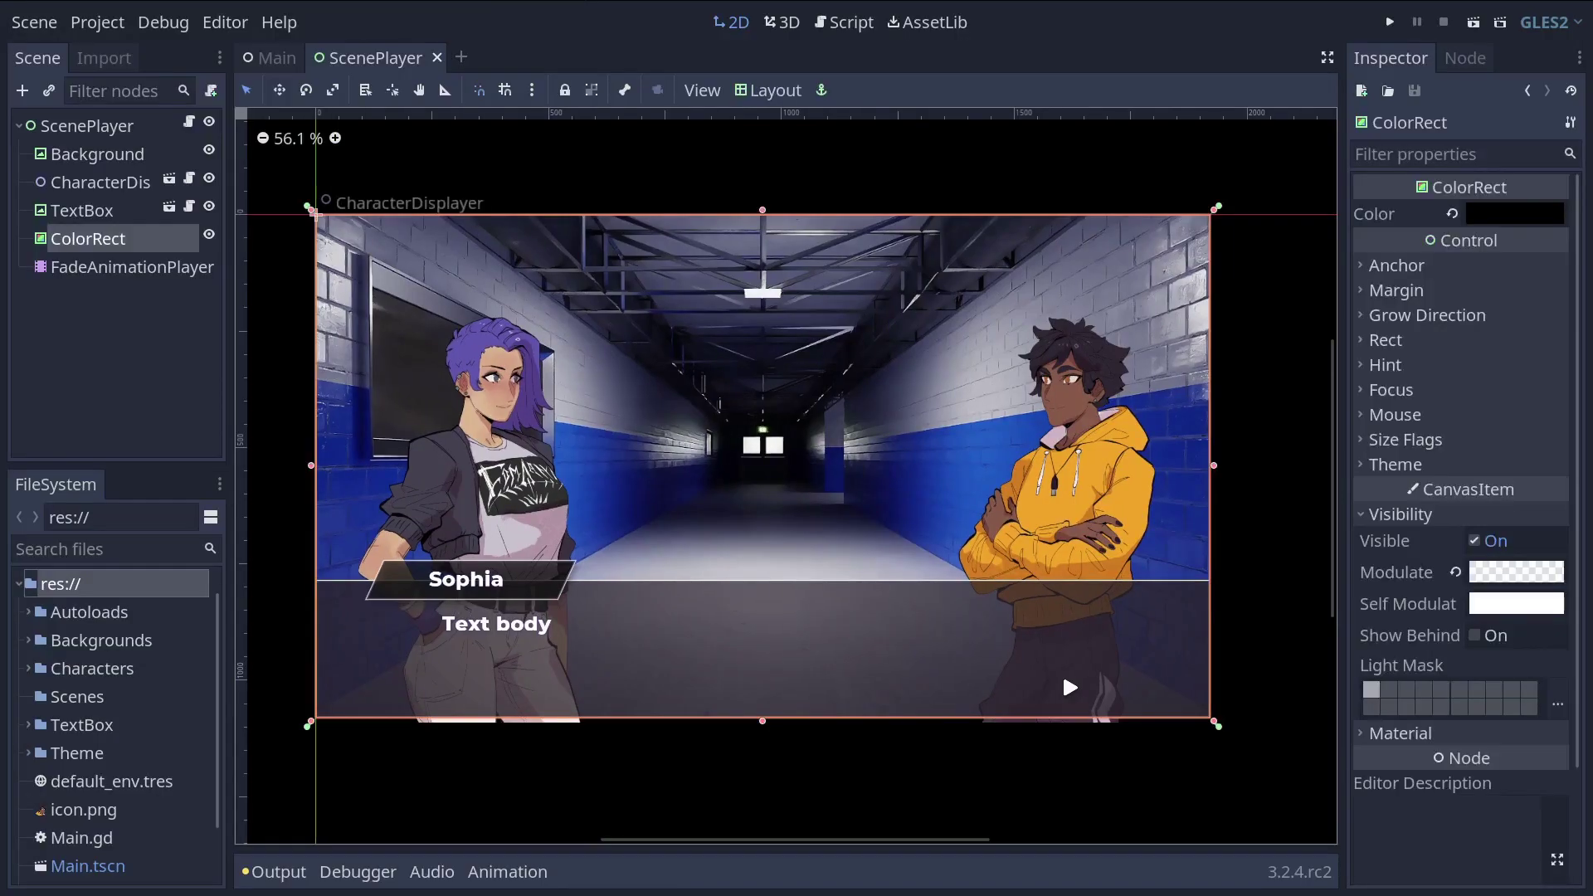
left_click(169, 206)
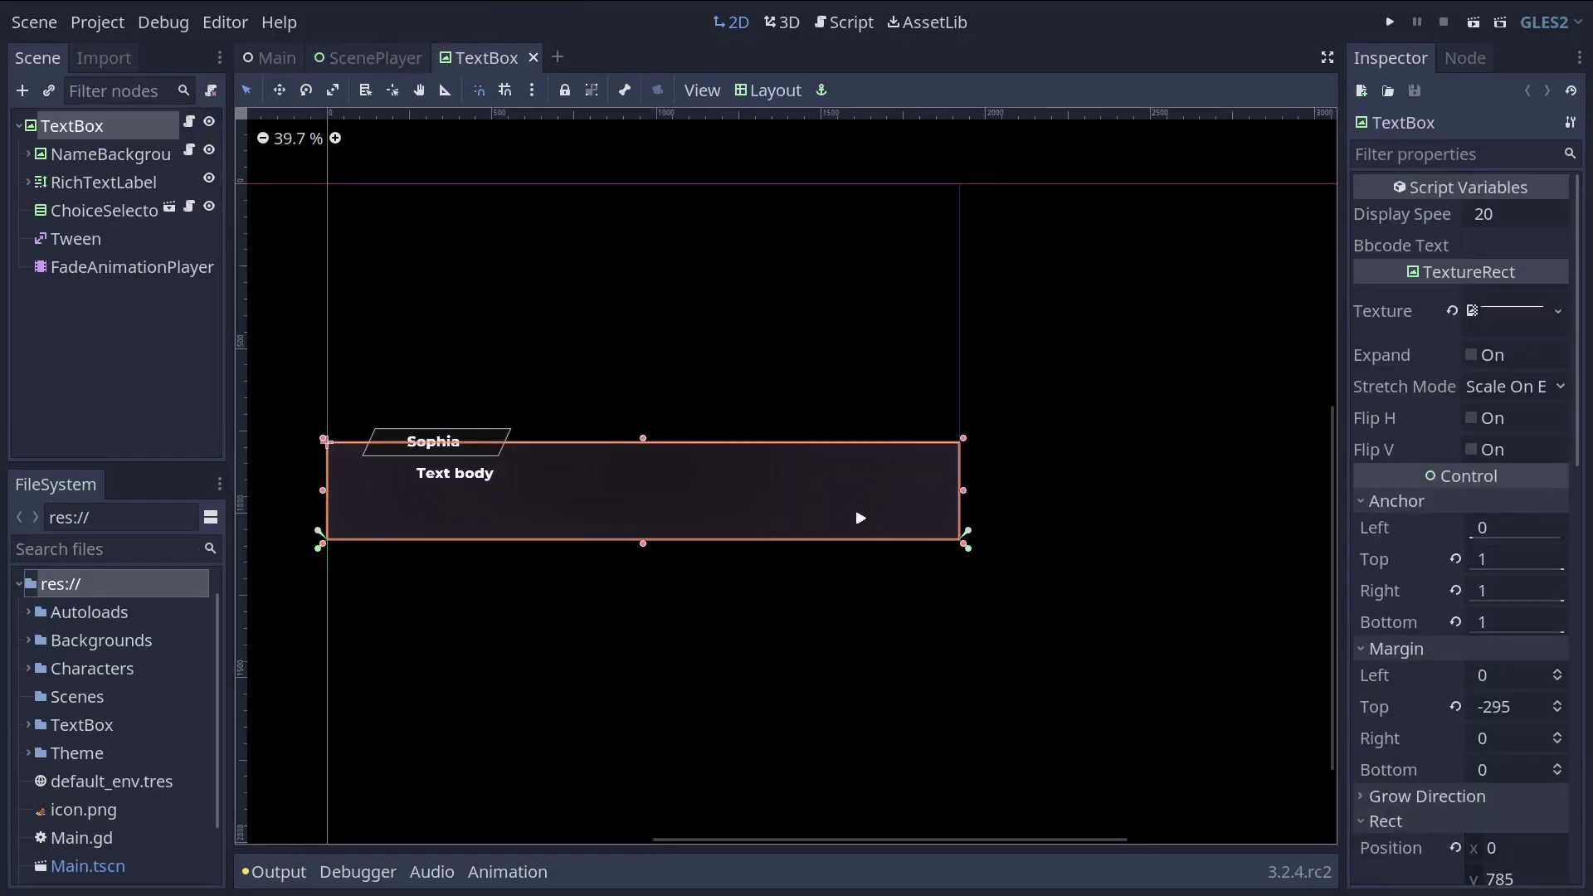
scroll(487, 493, "up", 3)
left_click(411, 443)
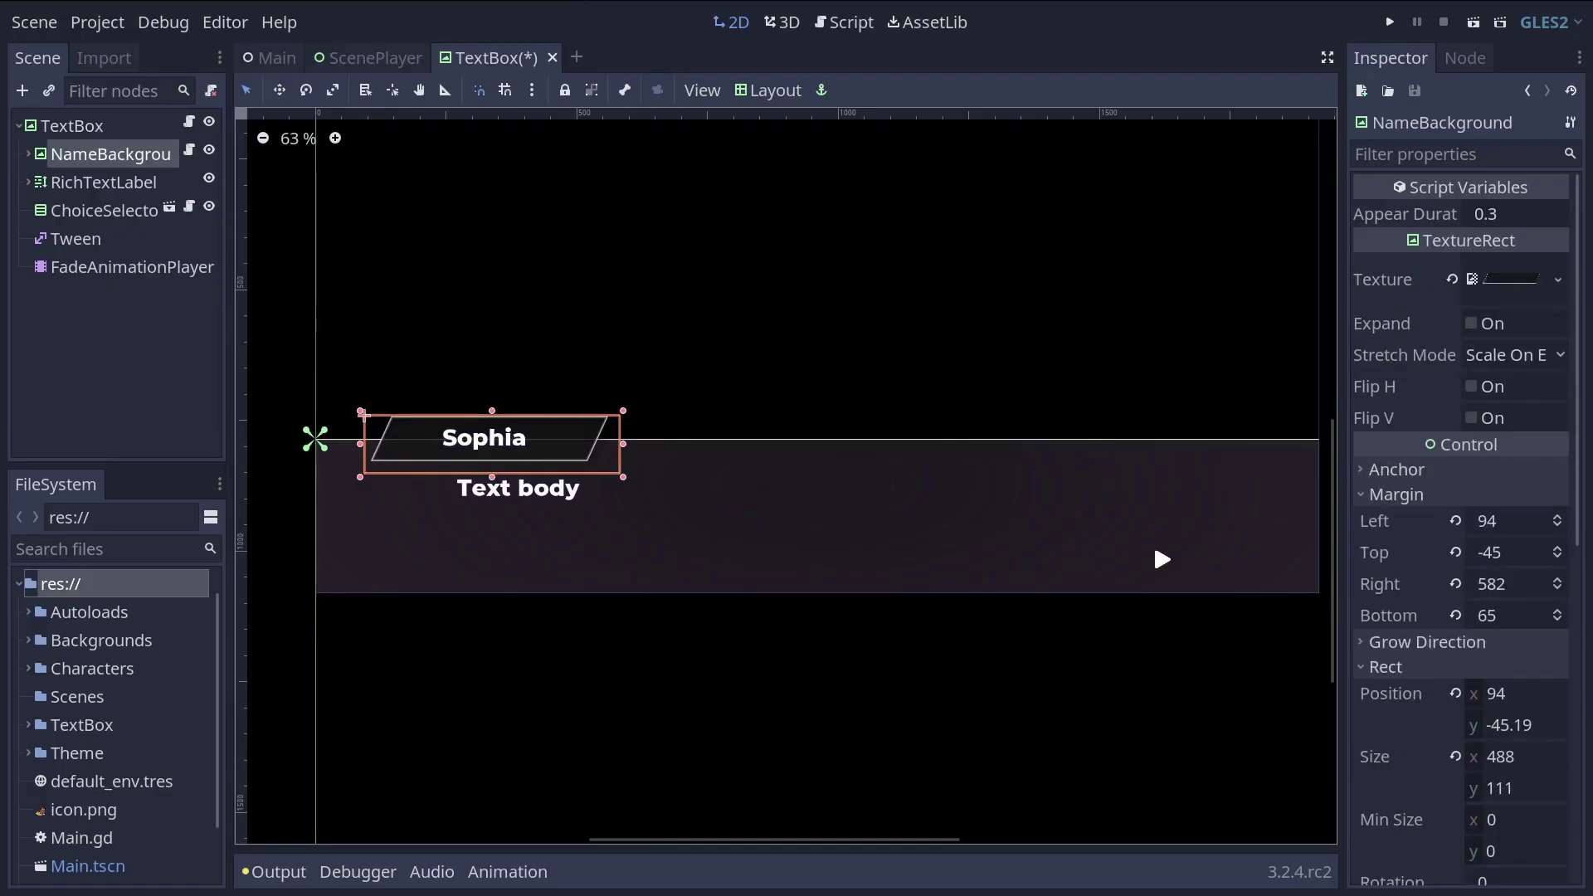
left_click(518, 488)
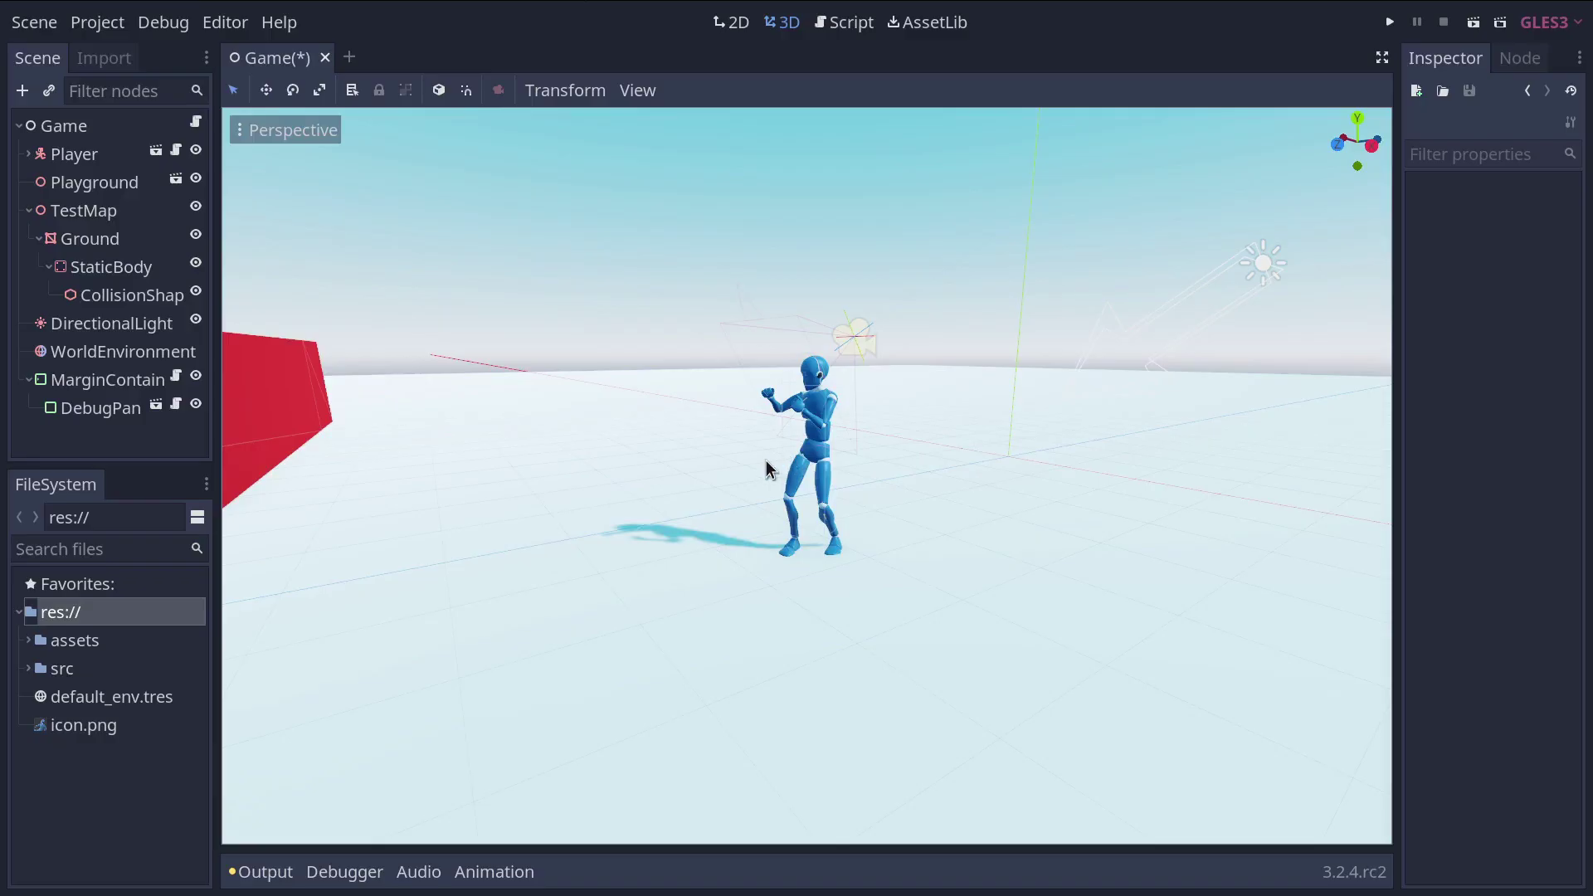
- Select the DirectionalLight in the Game scene, adjust it with its viewport gizmo, deselect it, and open the Perspective view options
middle_click_drag(765, 469, 637, 299)
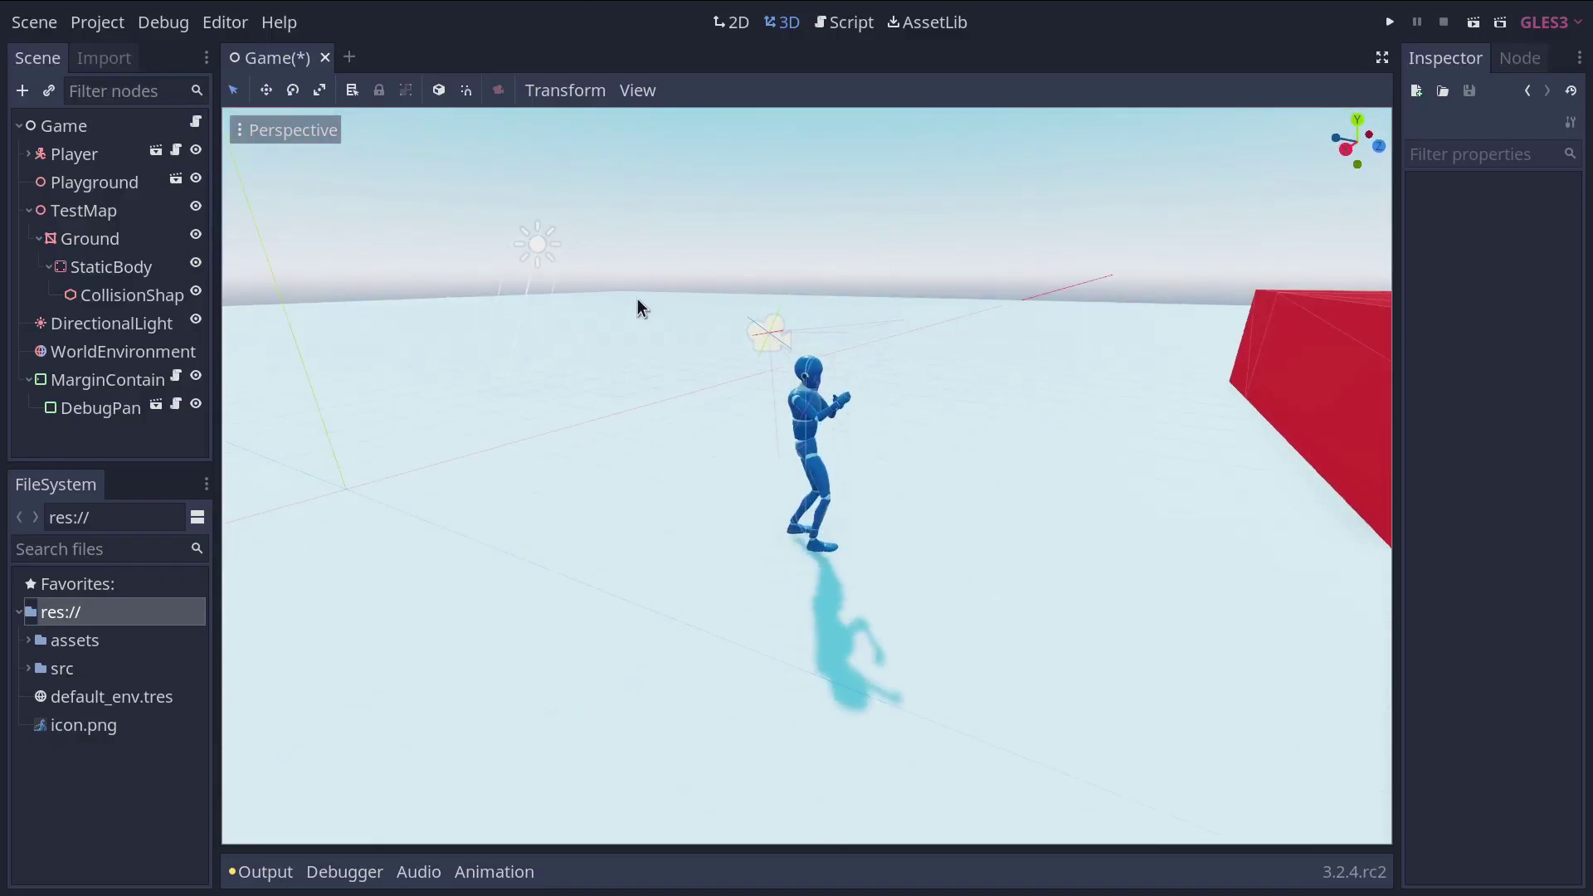
left_click(546, 247)
left_click_drag(574, 242, 599, 143)
middle_click_drag(625, 437, 794, 414)
scroll(794, 415, "down", 3)
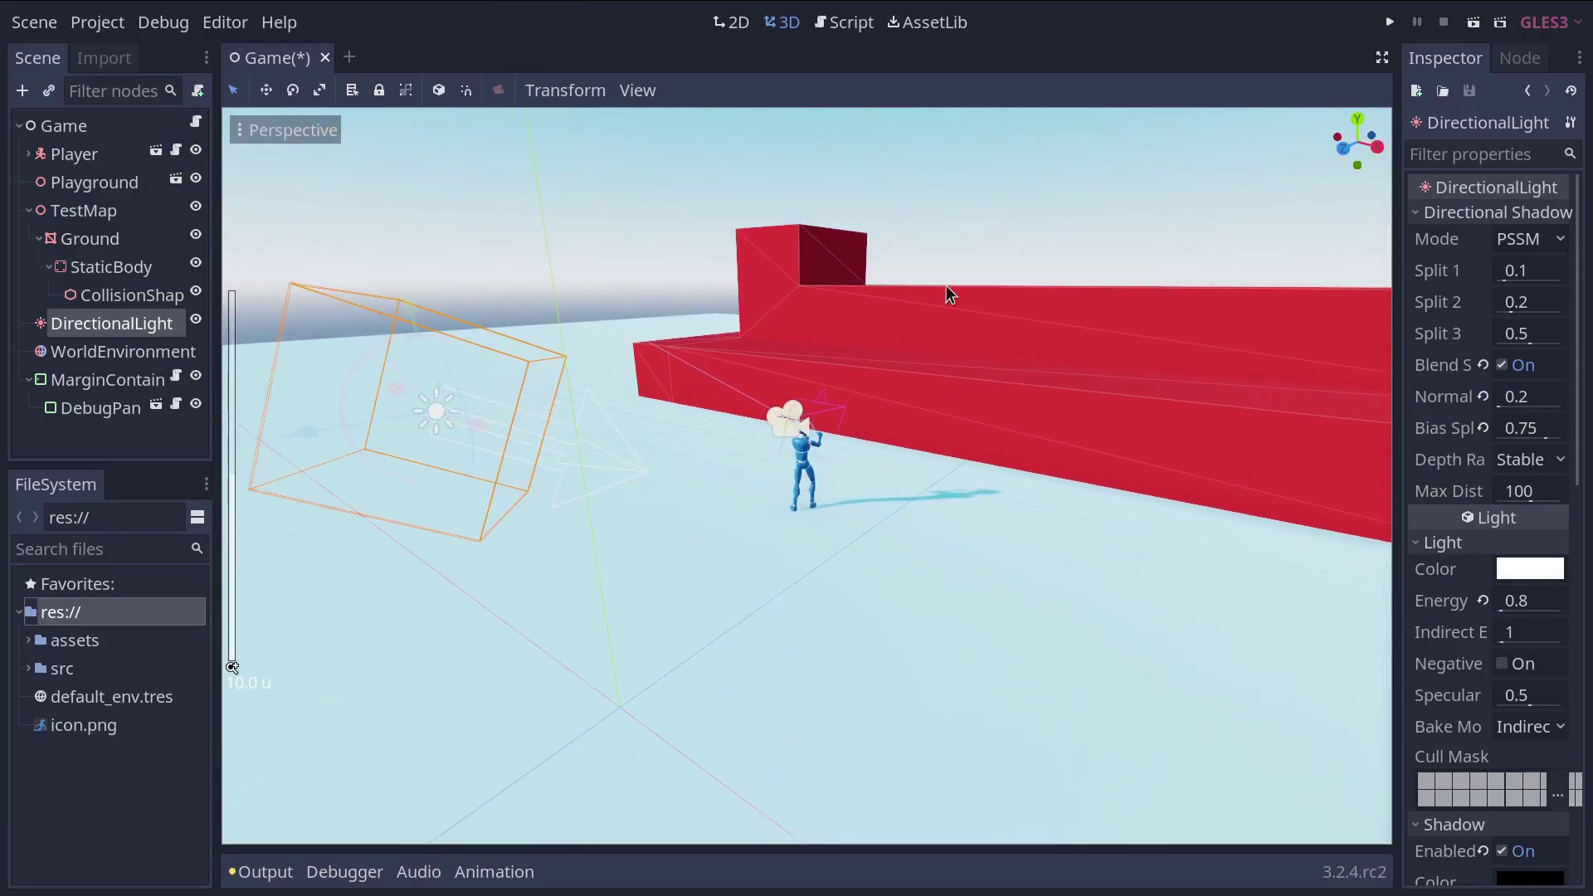
left_click(1033, 219)
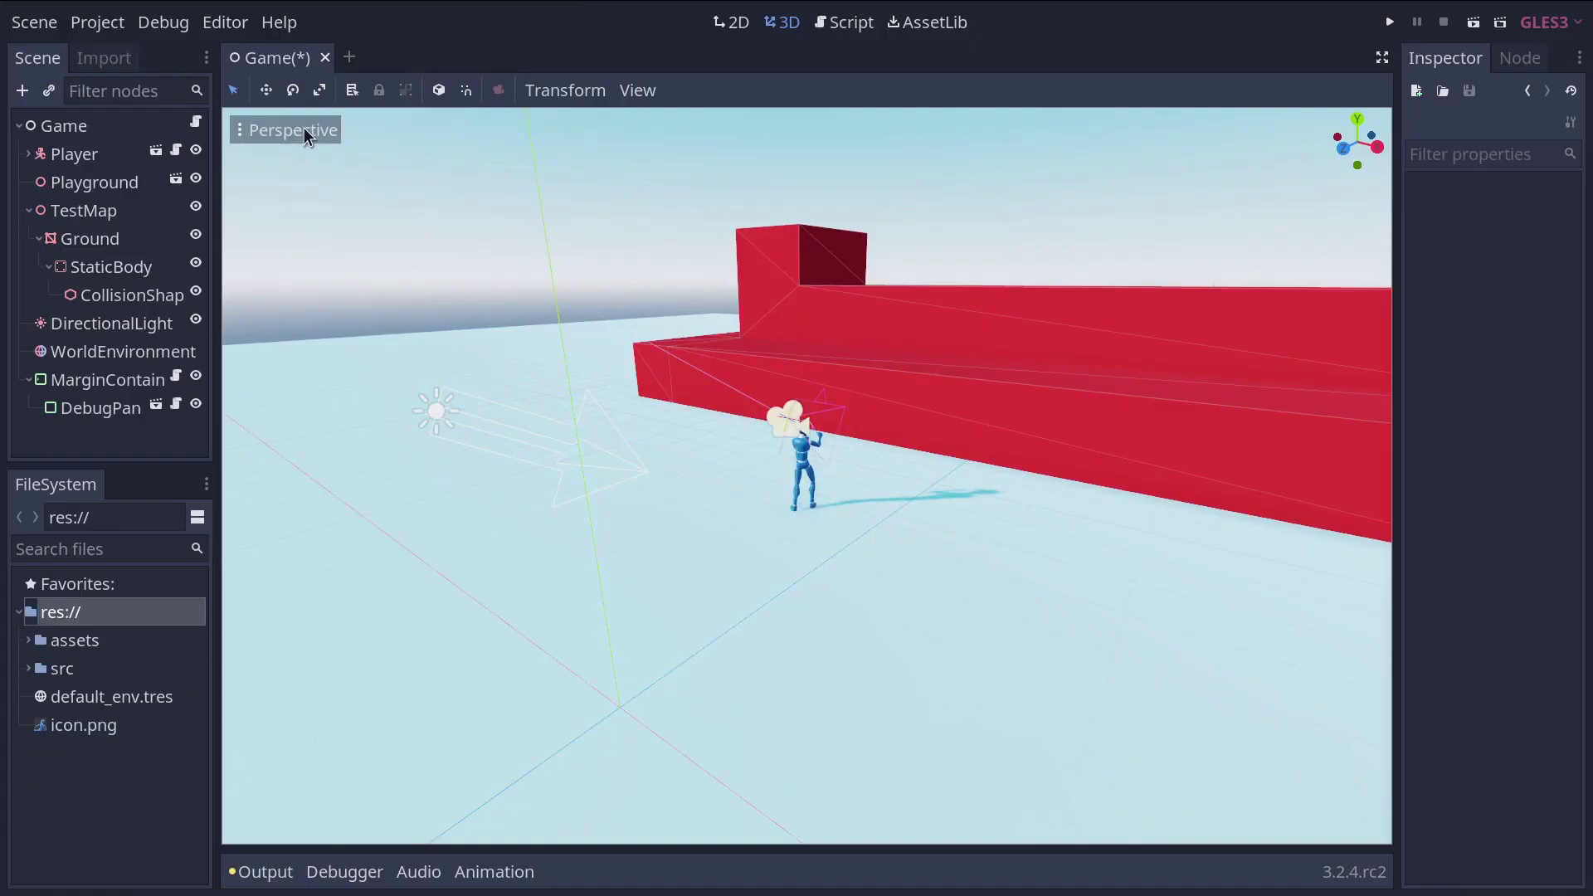
left_click(324, 141)
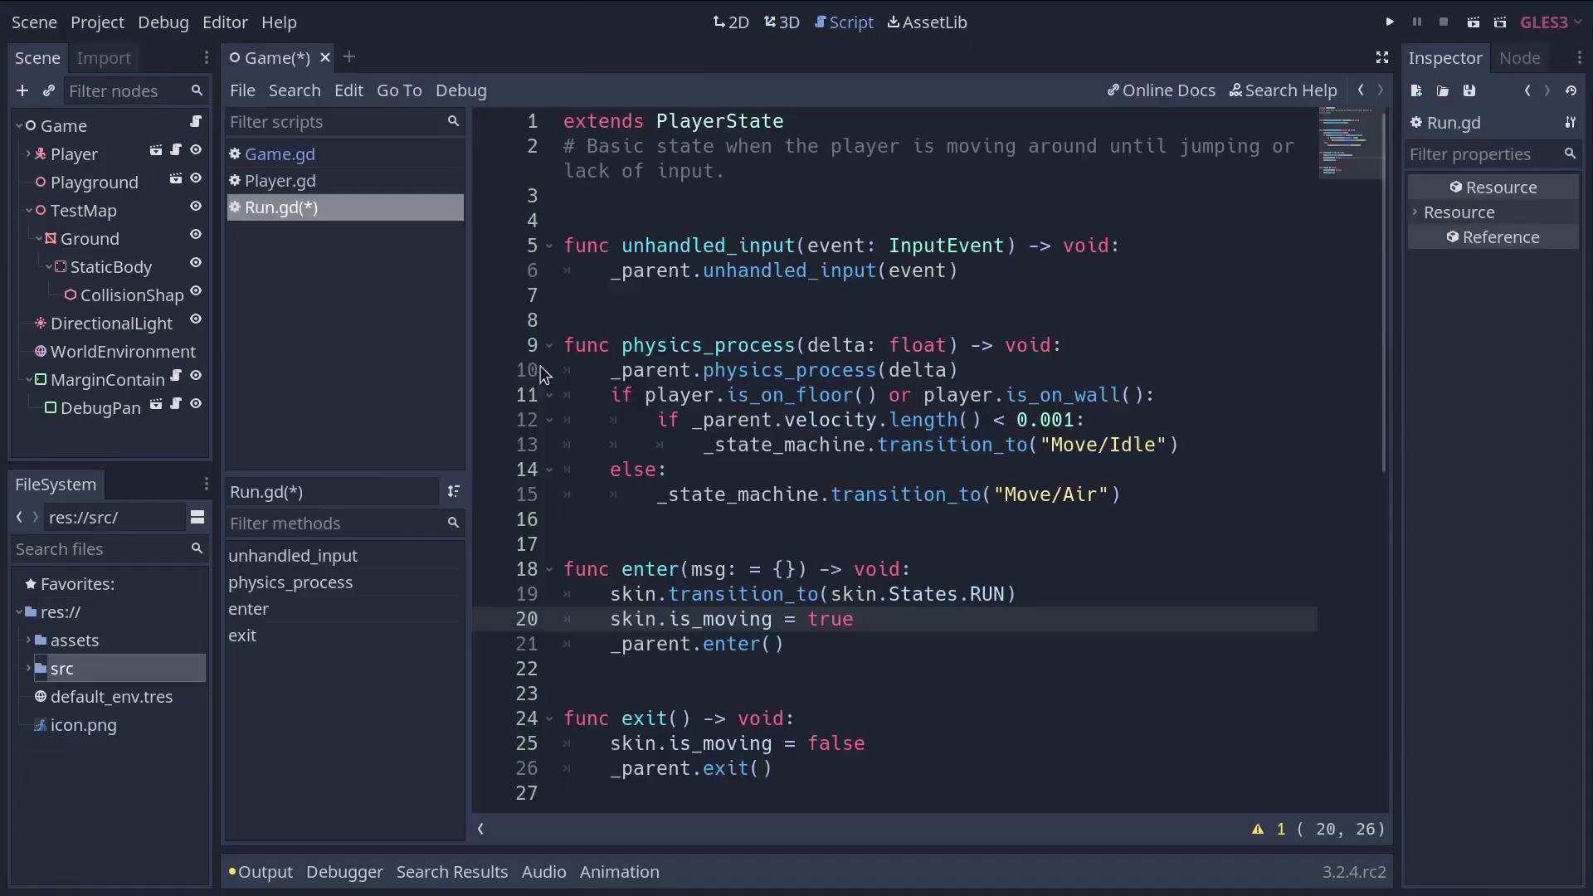
- Fold the physics_process function in Run.gd and set breakpoints on lines 9 and 19
left_click(561, 344)
left_click(551, 344)
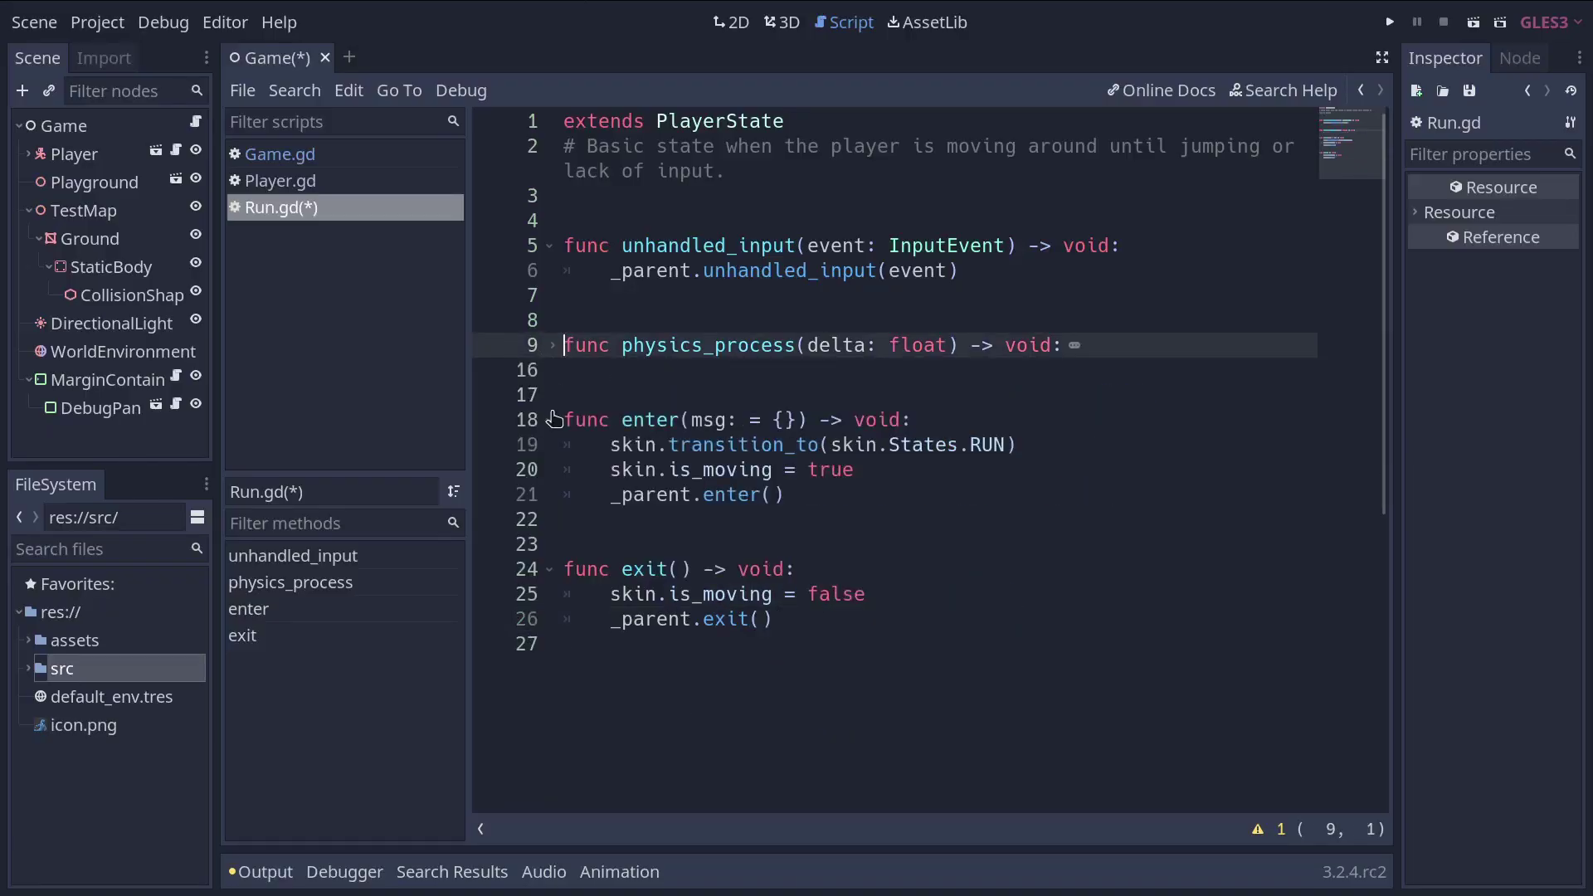
left_click(550, 420)
left_click(550, 419)
left_click(482, 444)
left_click(482, 346)
- Browse the class list in the help search and close it without opening a page
key("shift+F1")
scroll(730, 390, "down", 5)
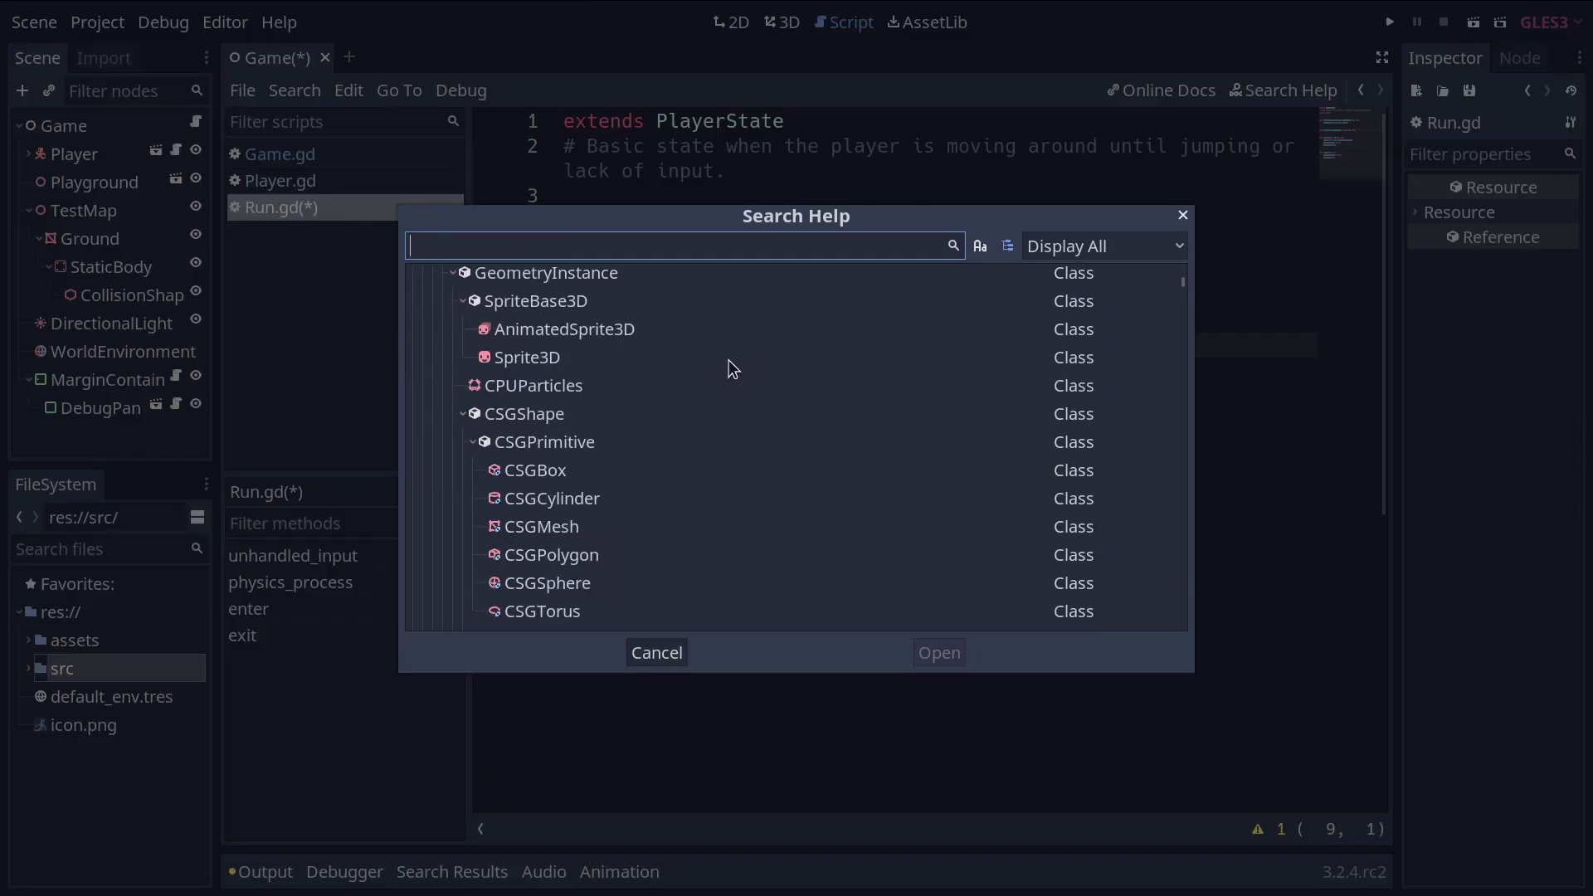
key("Escape")
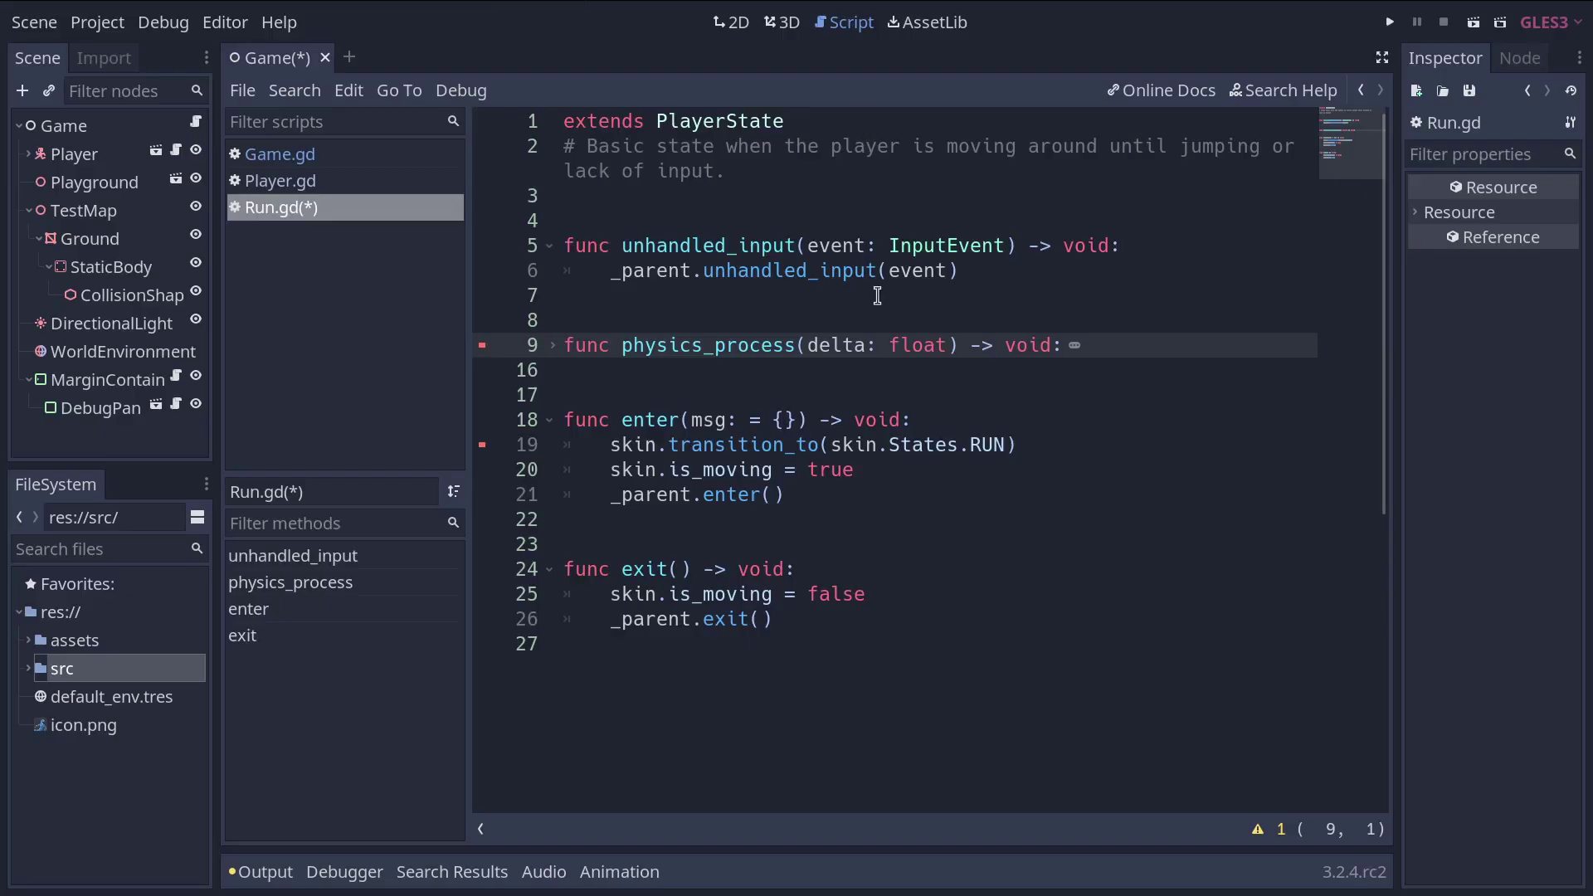
- Switch to the AssetLib workspace and browse the recently updated add-ons
left_click(927, 25)
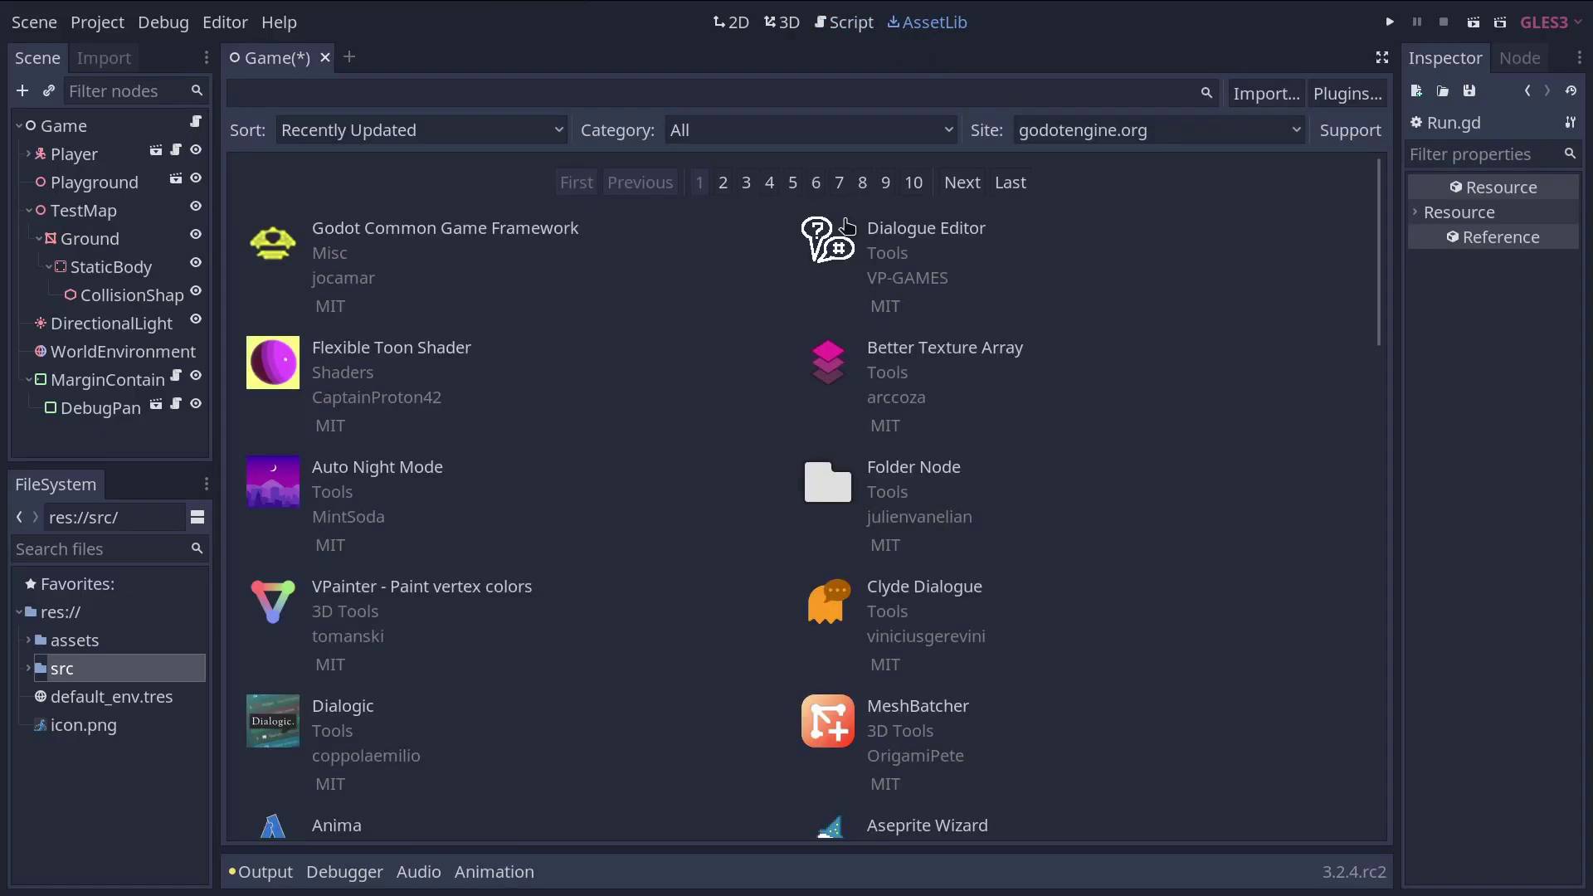
scroll(1122, 341, "down", 5)
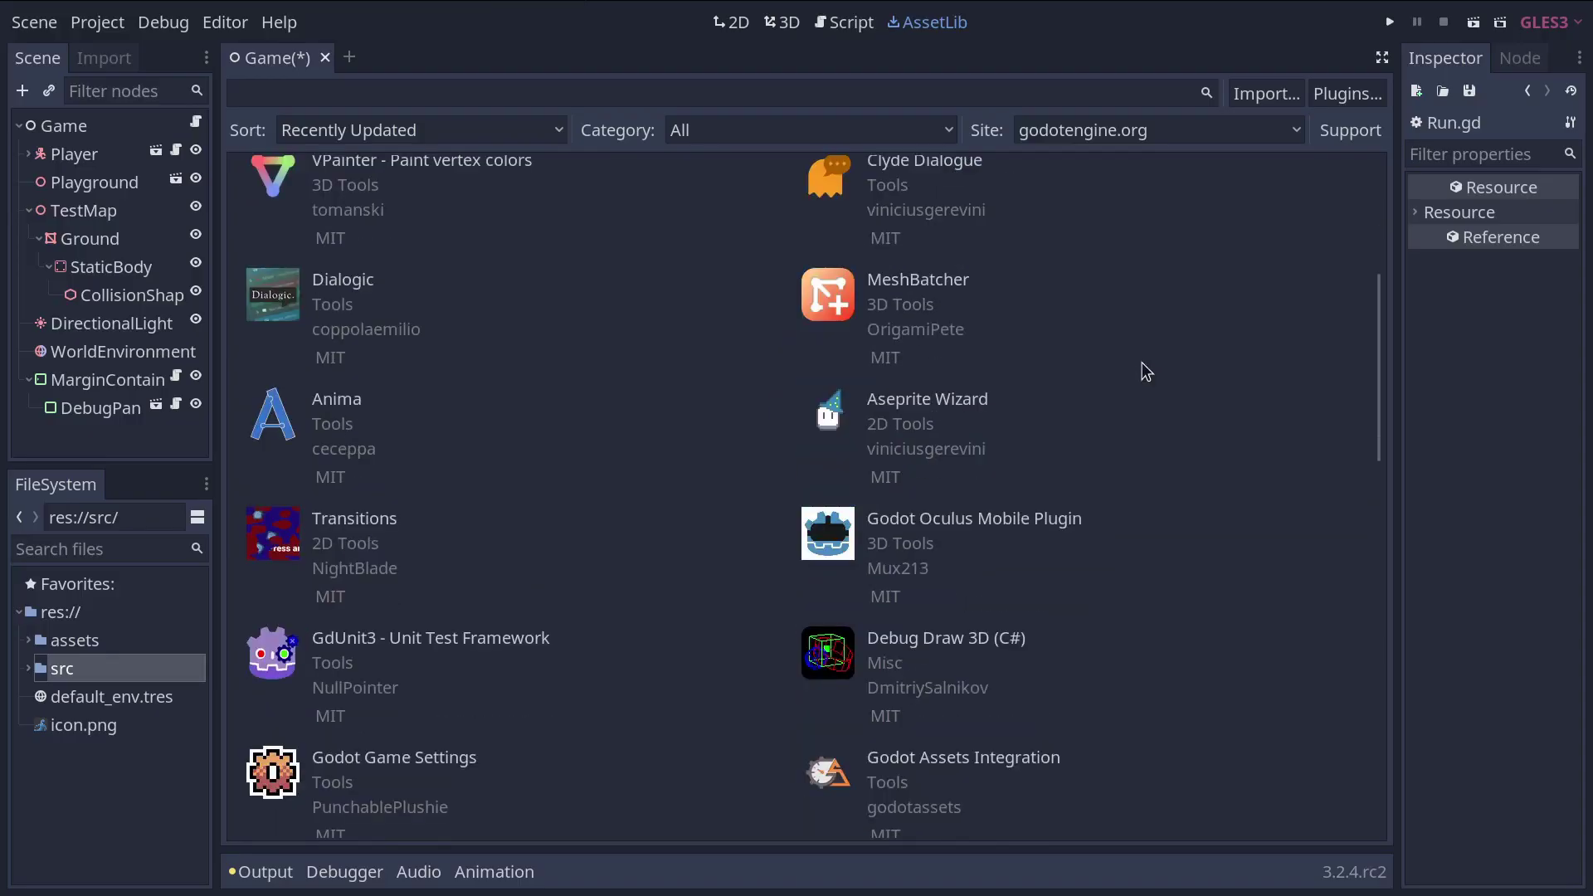
scroll(1144, 369, "down", 3)
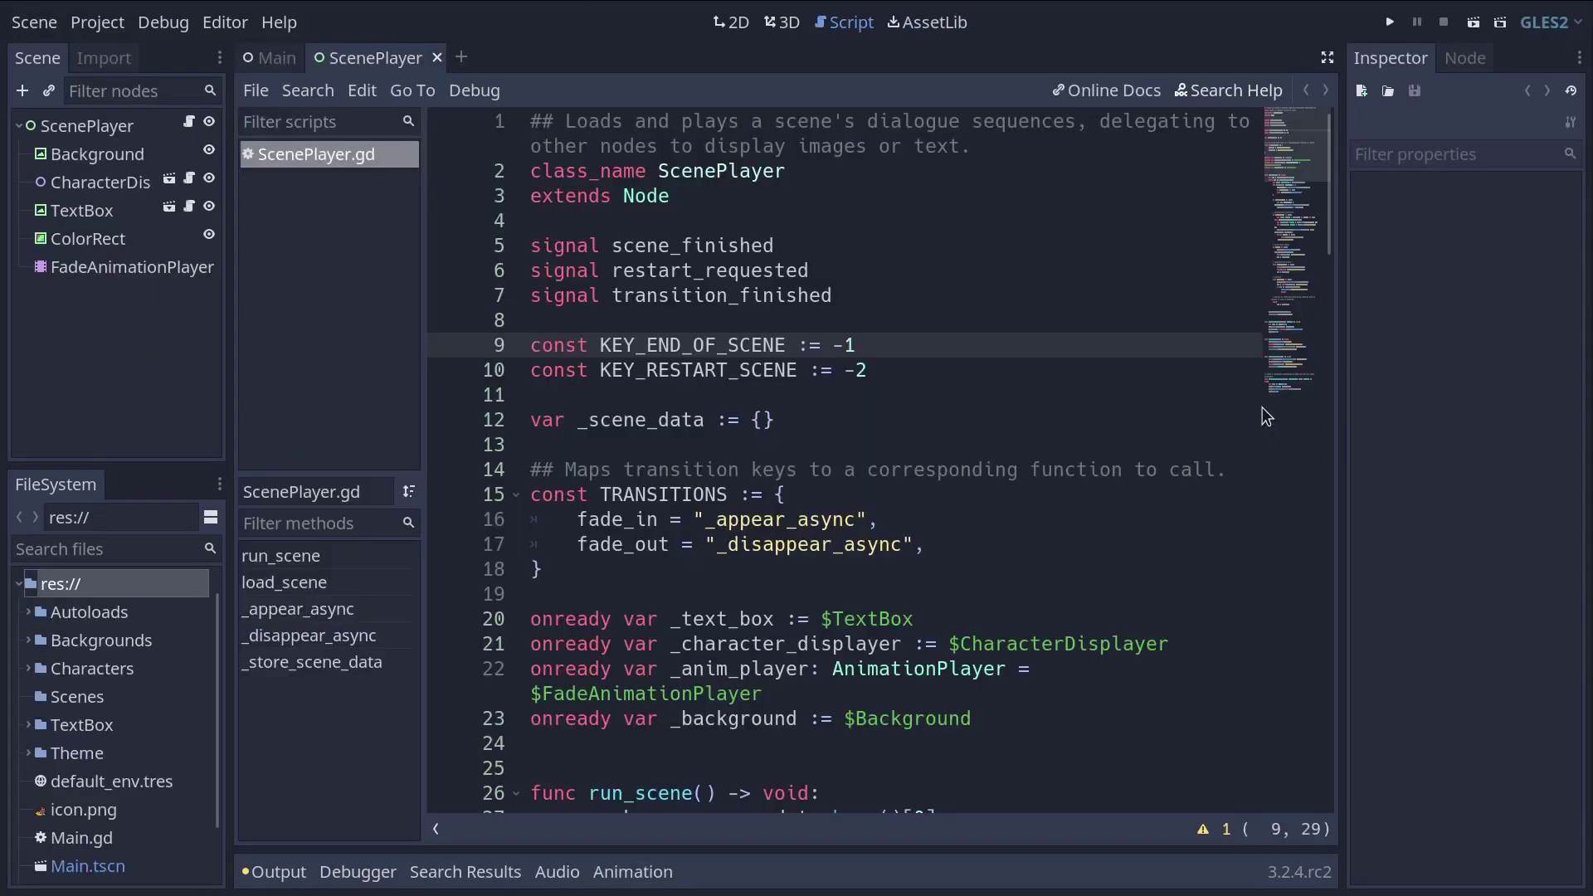
- Search the built-in help from the ScenePlayer script for Node2D, and clear the query
left_click(1216, 98)
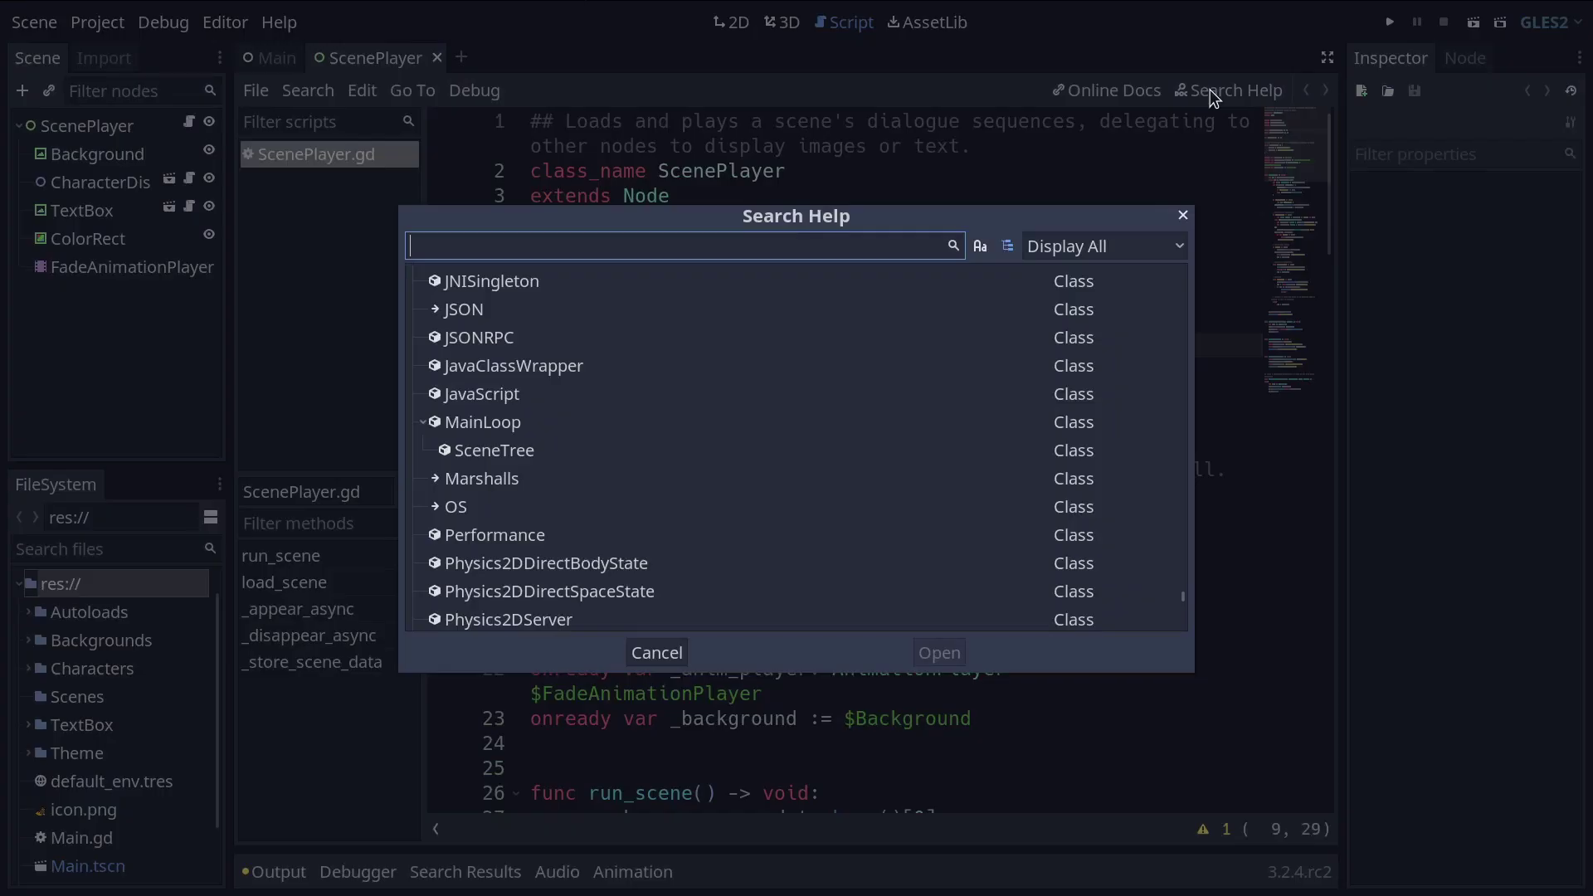
type("Node2D")
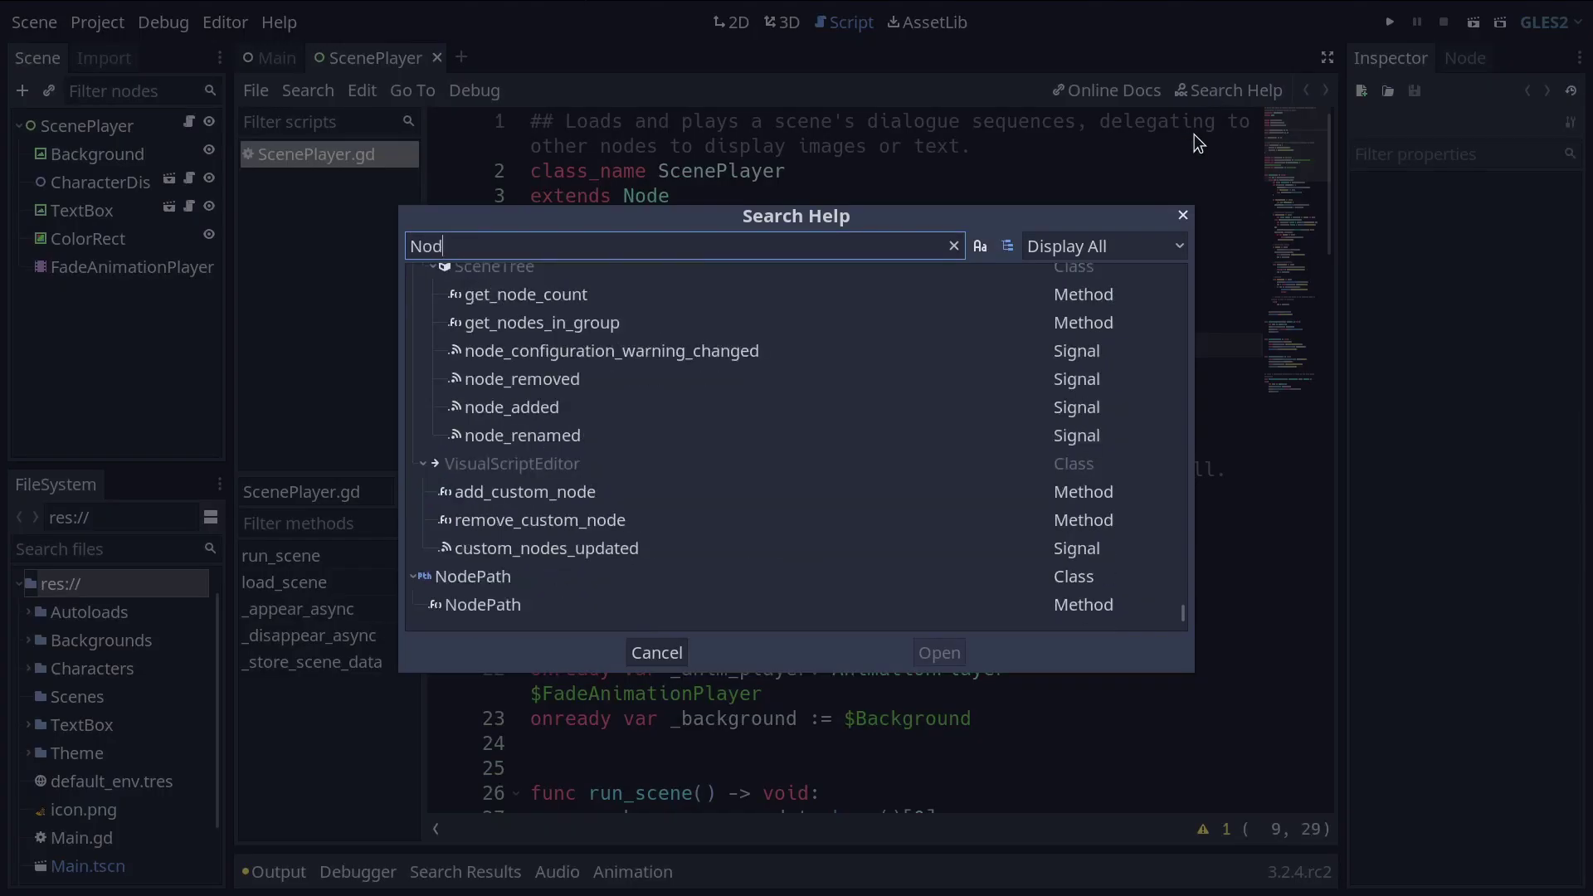
key("BackSpace")
key("BackSpace")
key("BackSpace")
key("BackSpace")
key("BackSpace")
key("BackSpace")
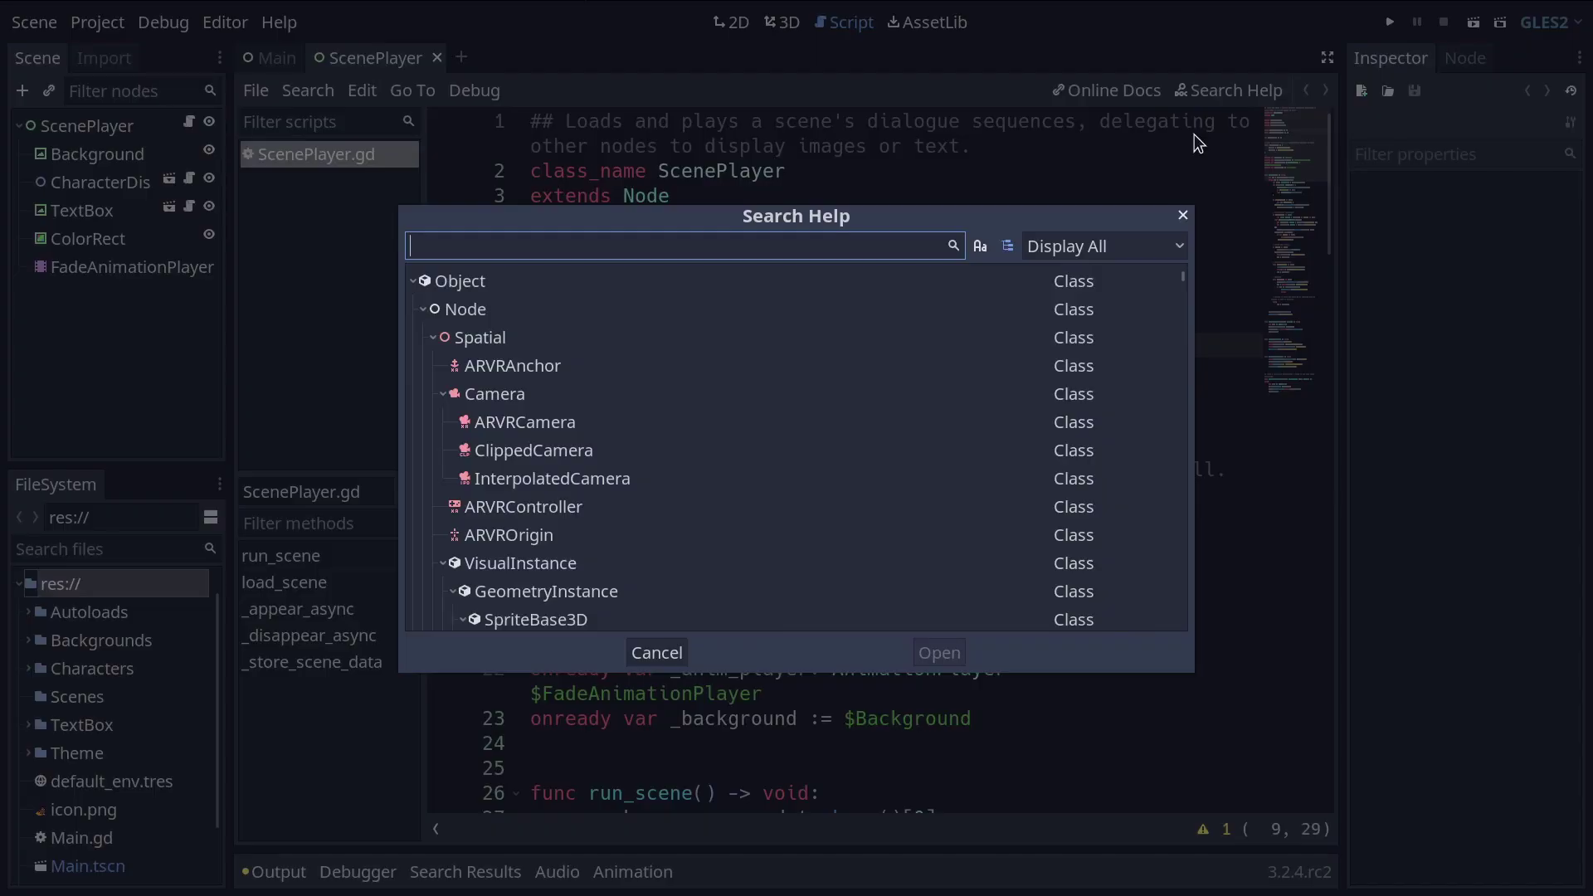
- Search the built-in help for get_, clear the query, and browse the class list before closing the search
type("get_")
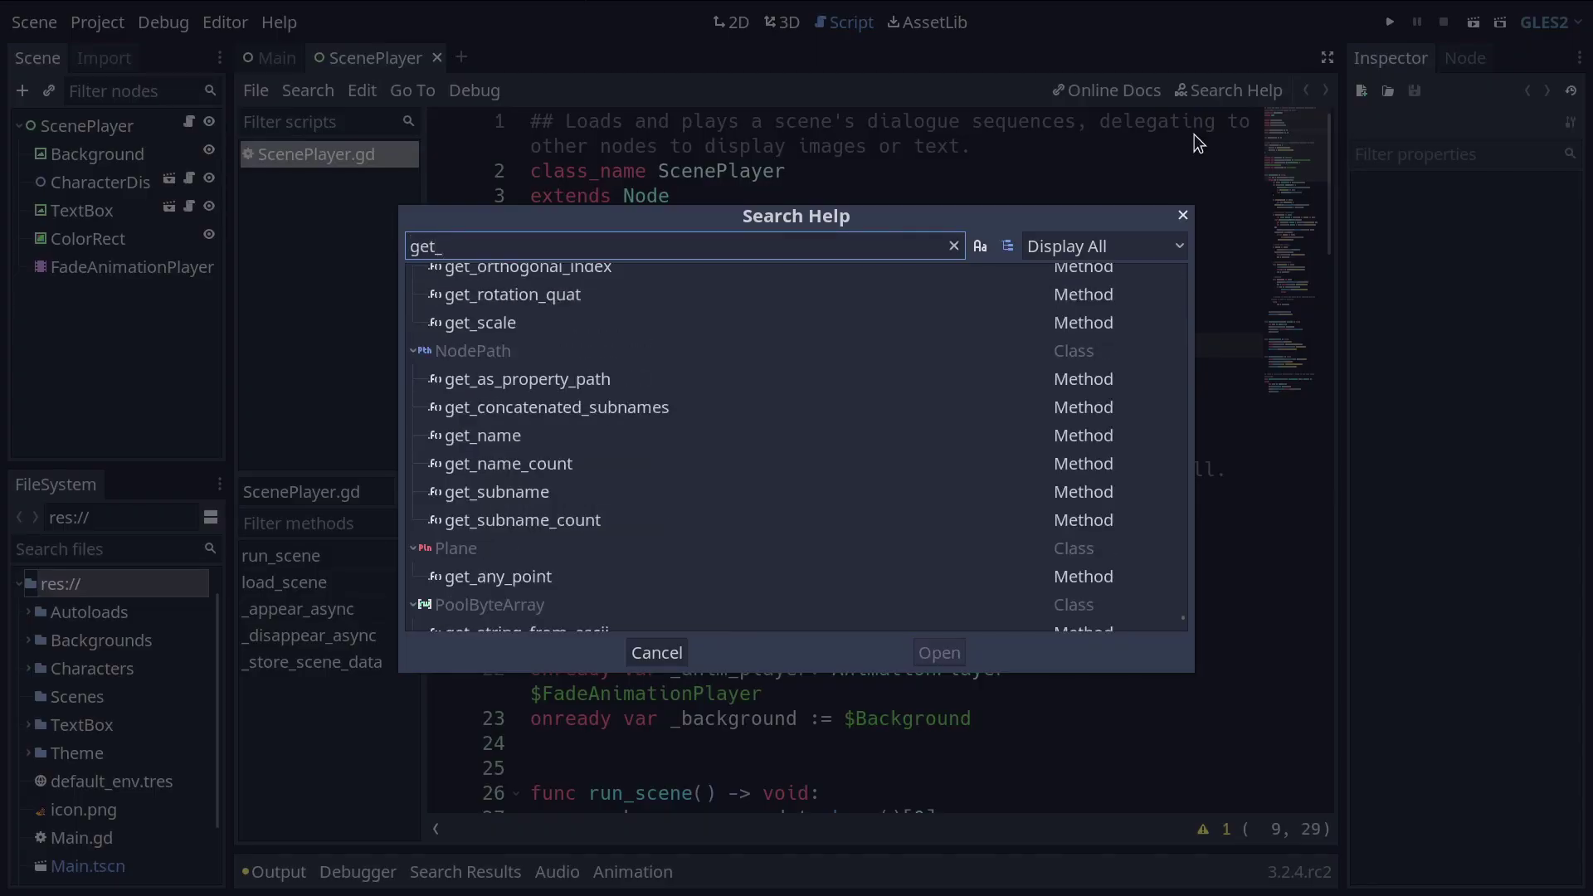
key("BackSpace")
key("BackSpace")
key("BackSpace")
key("BackSpace")
scroll(864, 422, "up", 15)
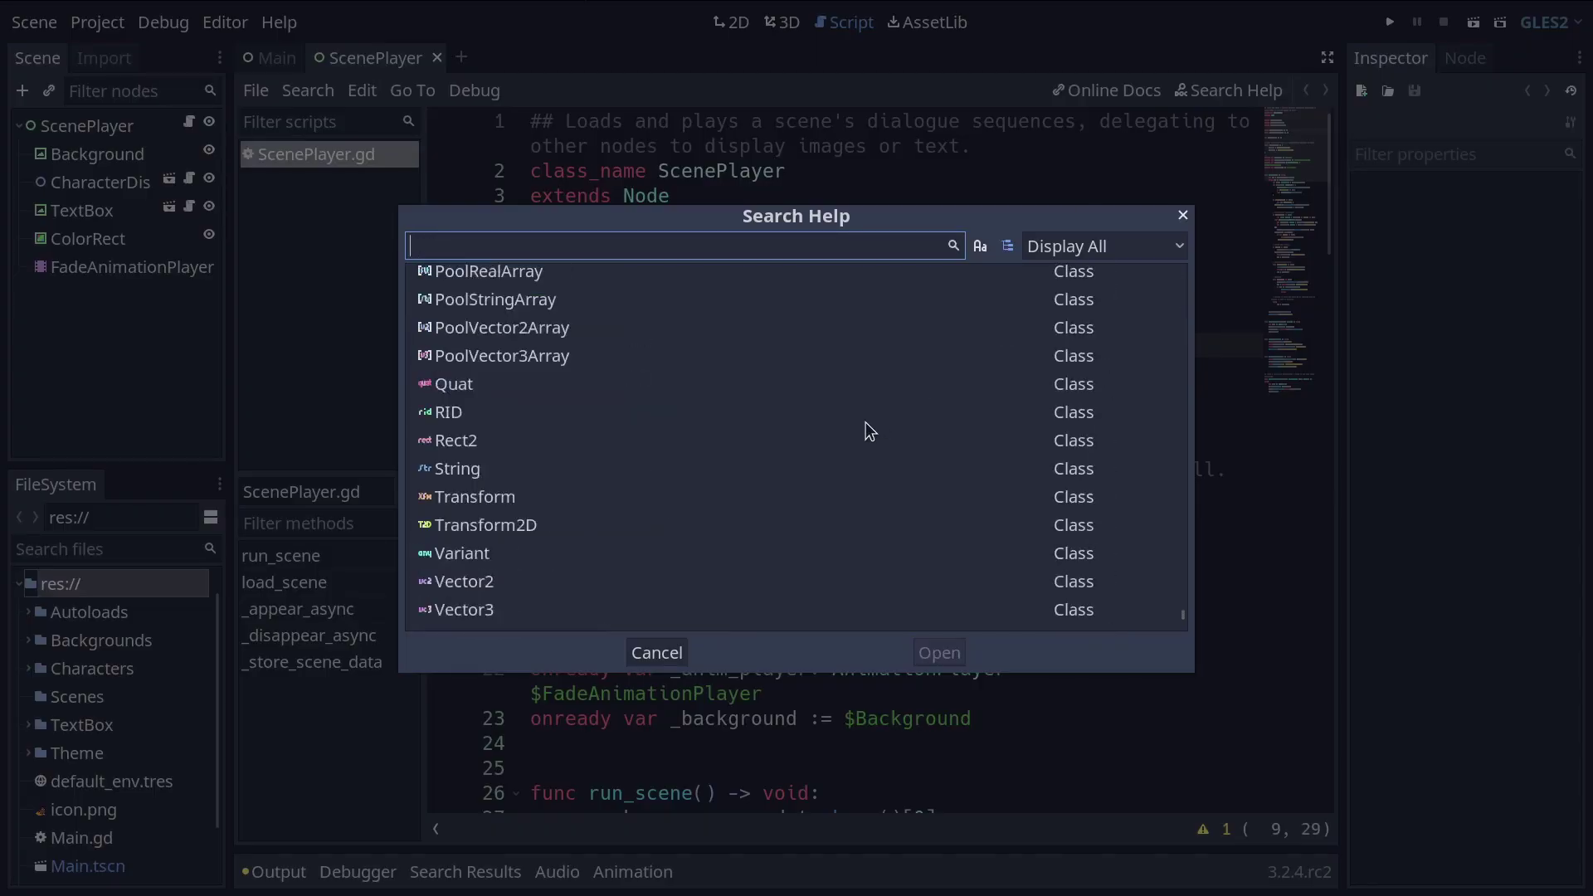
scroll(825, 450, "up", 10)
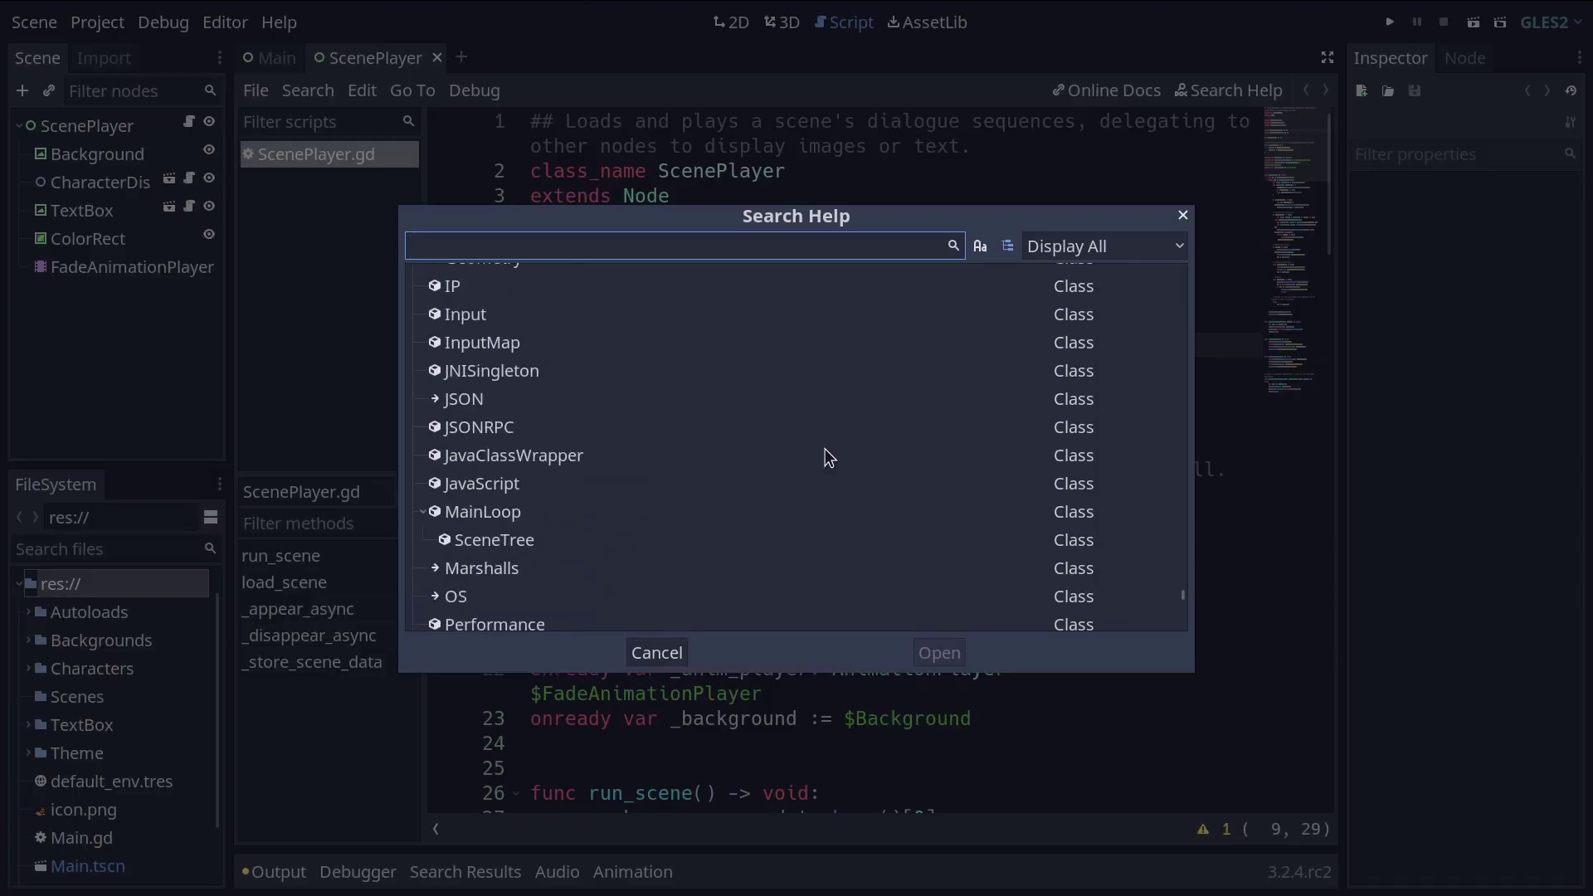
key("Escape")
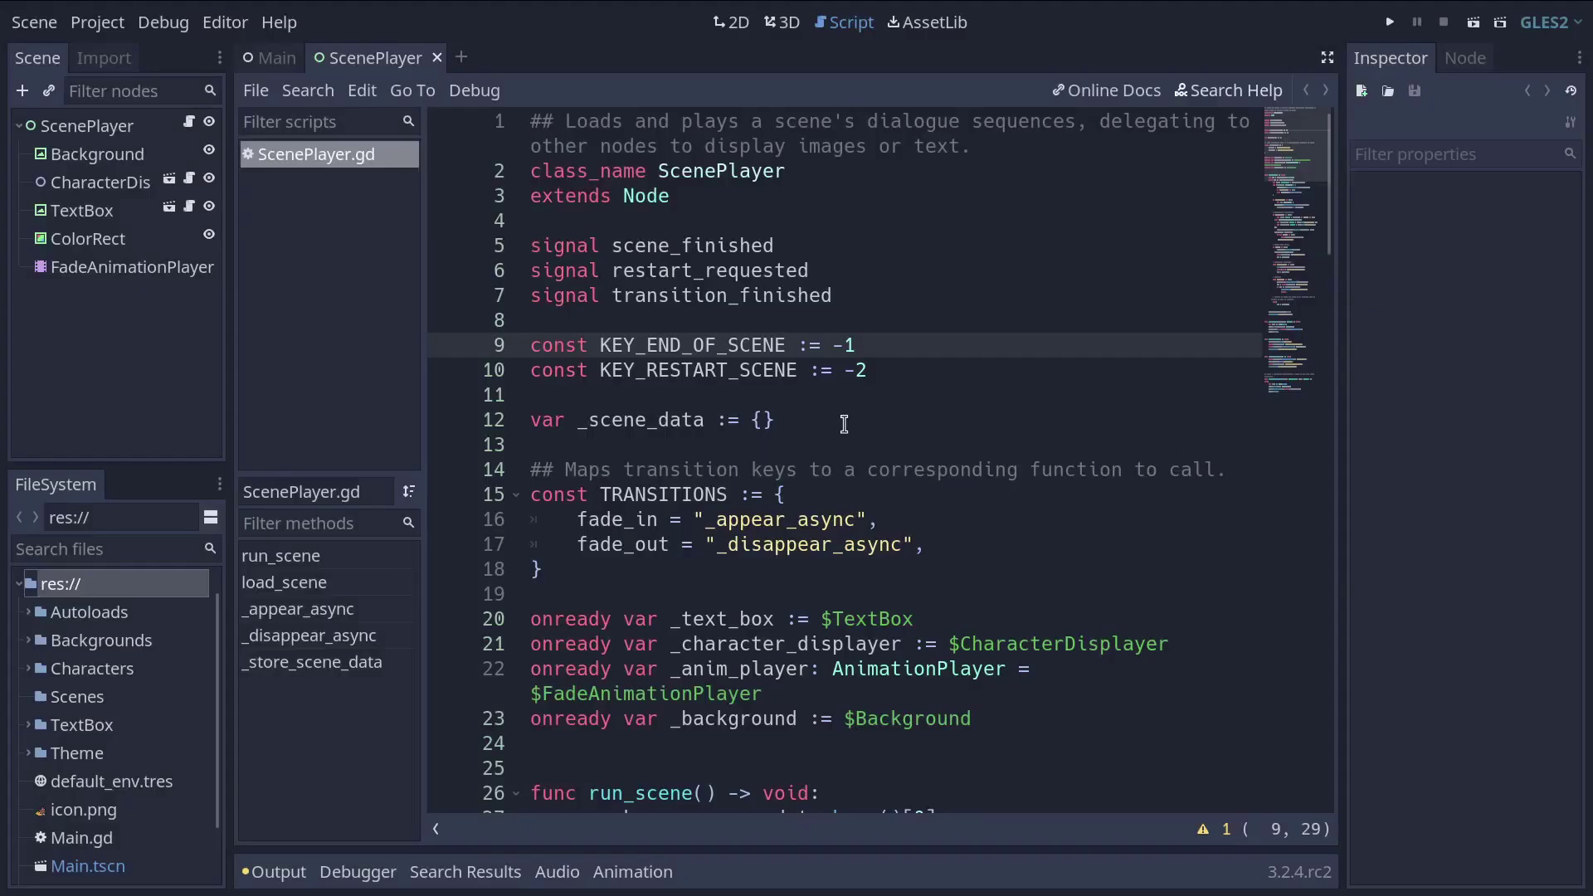
- Search the built-in help for Kinema, and clear the query
left_click(1235, 96)
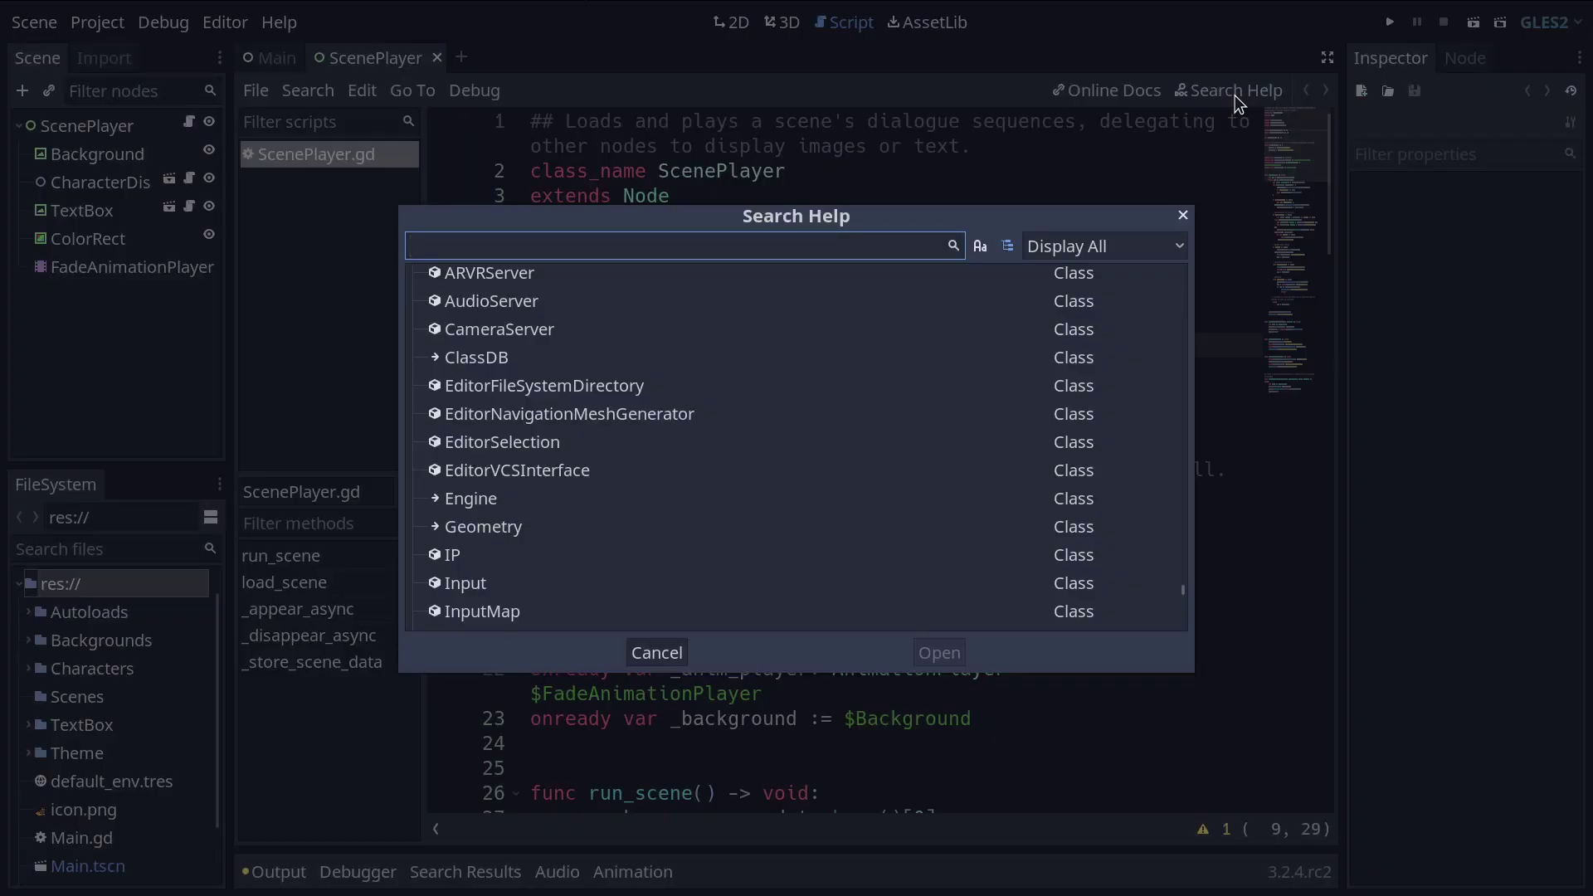
key("Escape")
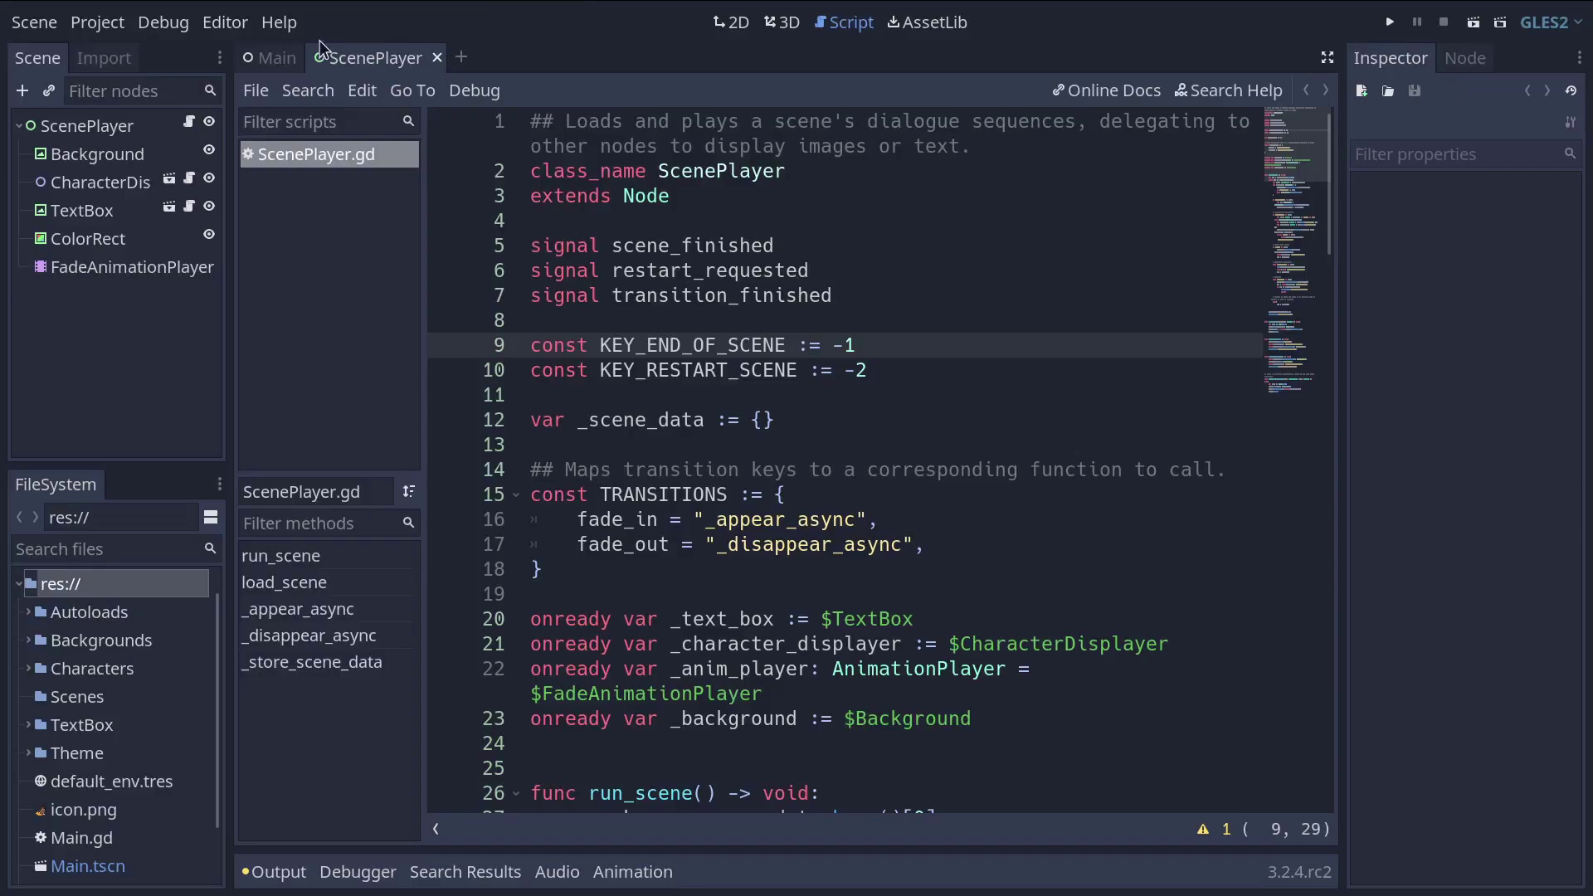
left_click(282, 23)
left_click(306, 58)
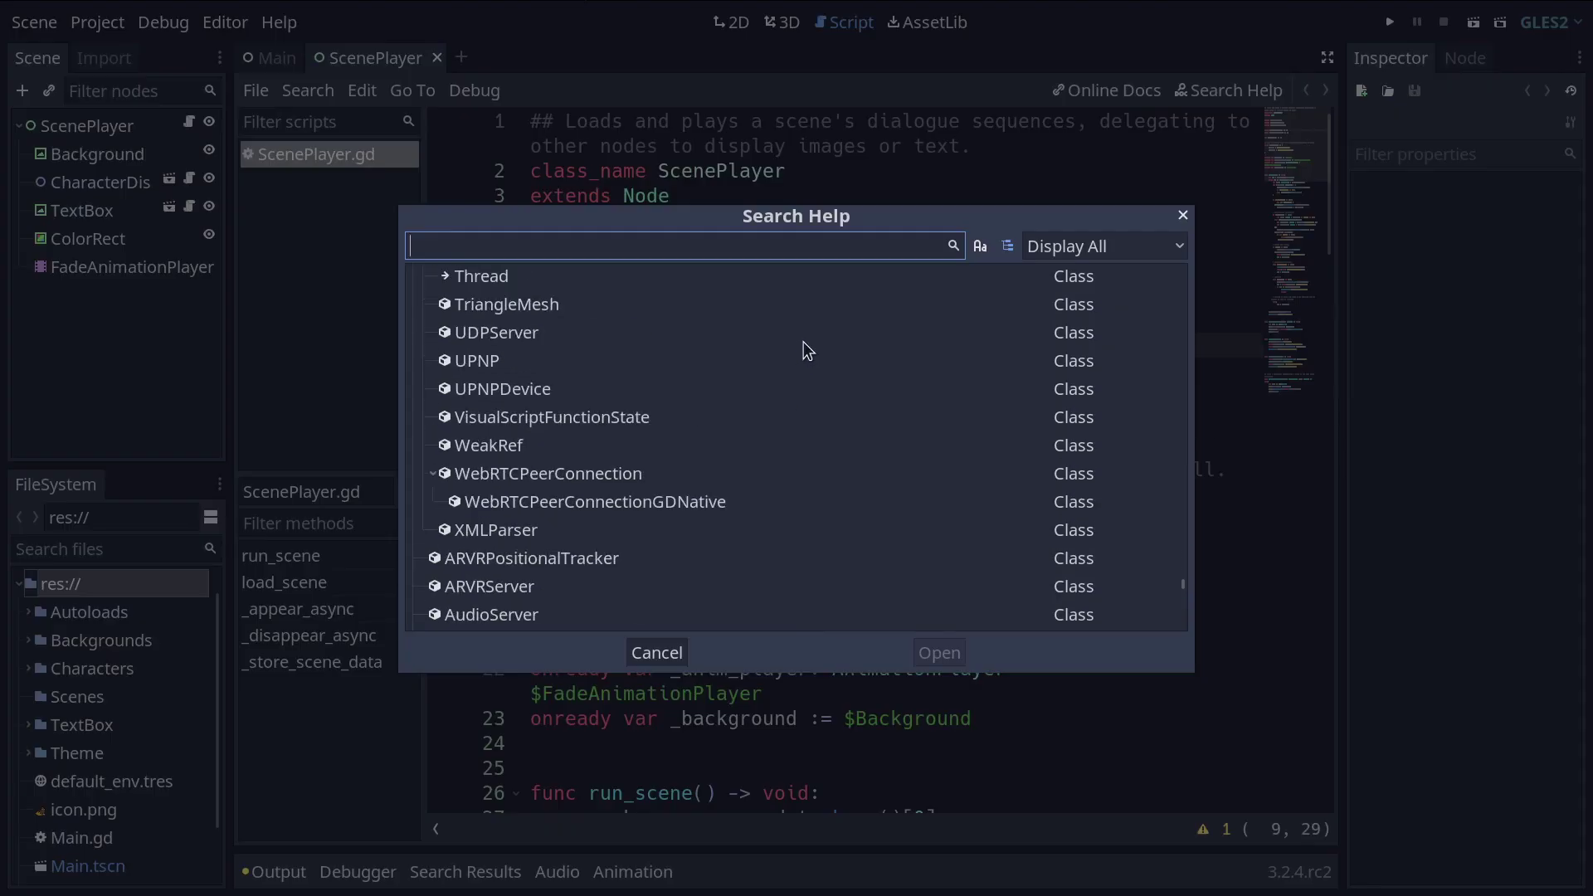
type("Kinema")
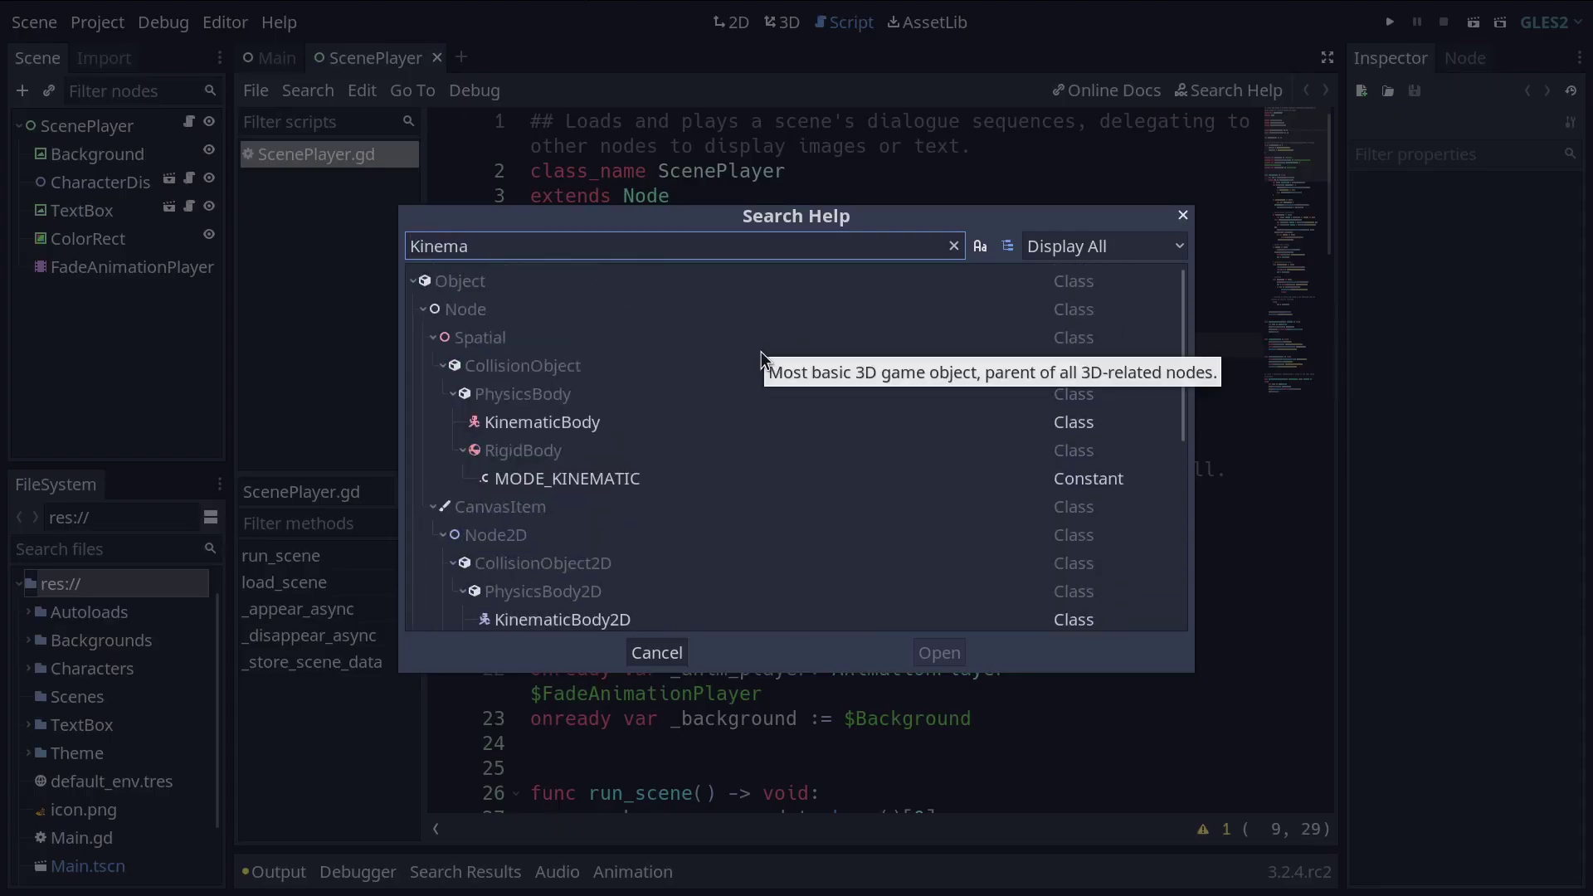
key("BackSpace")
key("BackSpace")
key("BackSpace")
key("BackSpace")
key("BackSpace")
key("BackSpace")
- Read the InterpolatedCamera class reference from the help search's class list, and close the page
scroll(1020, 332, "down", 3)
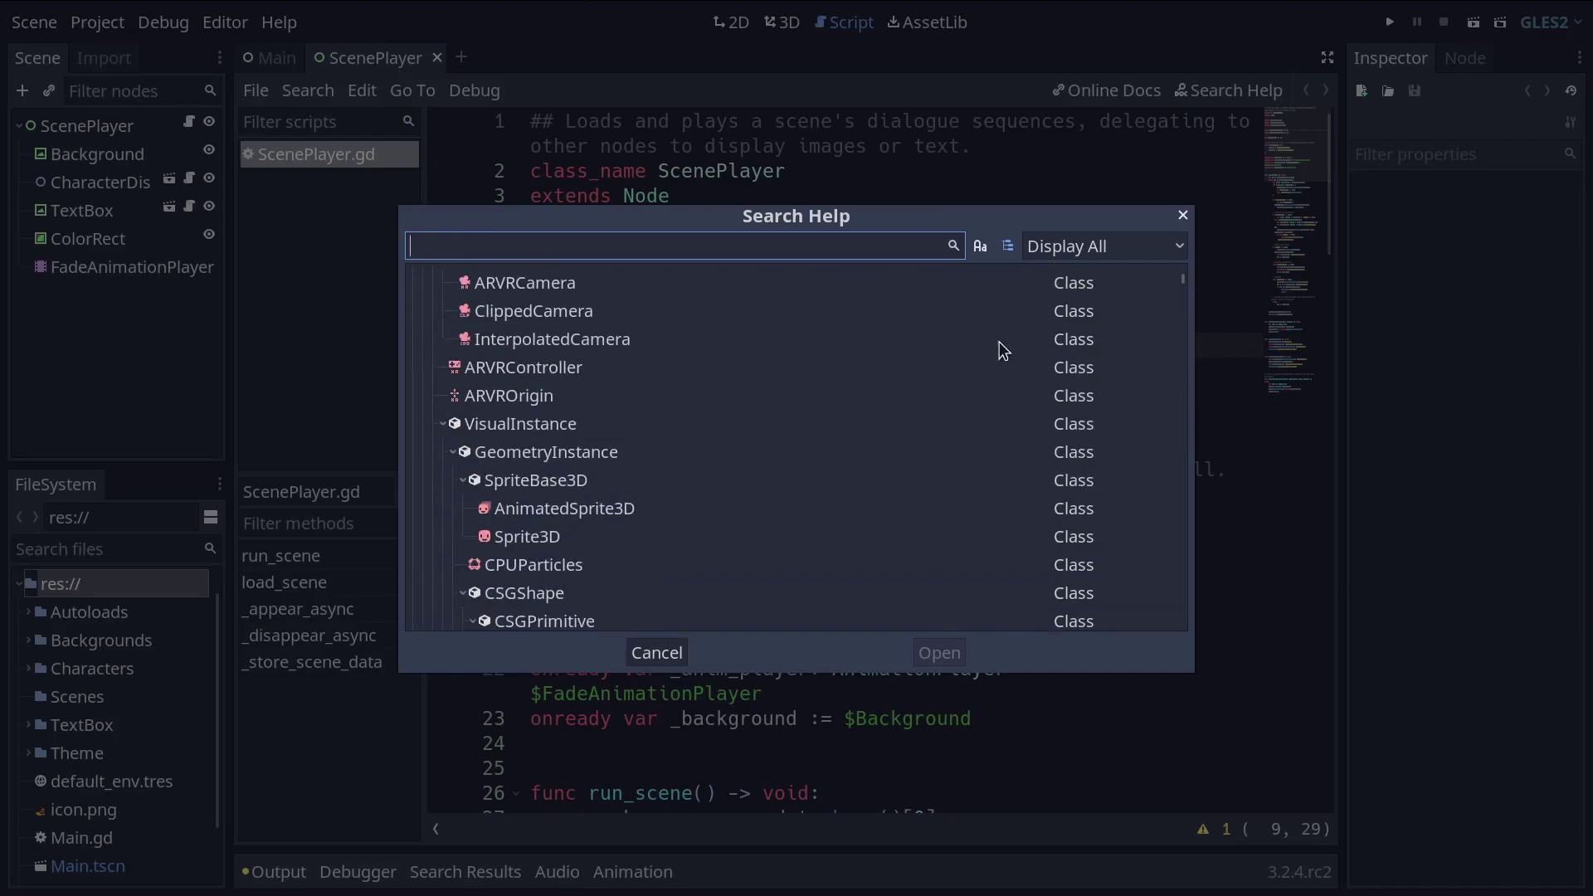
left_click(545, 341)
double_click(545, 341)
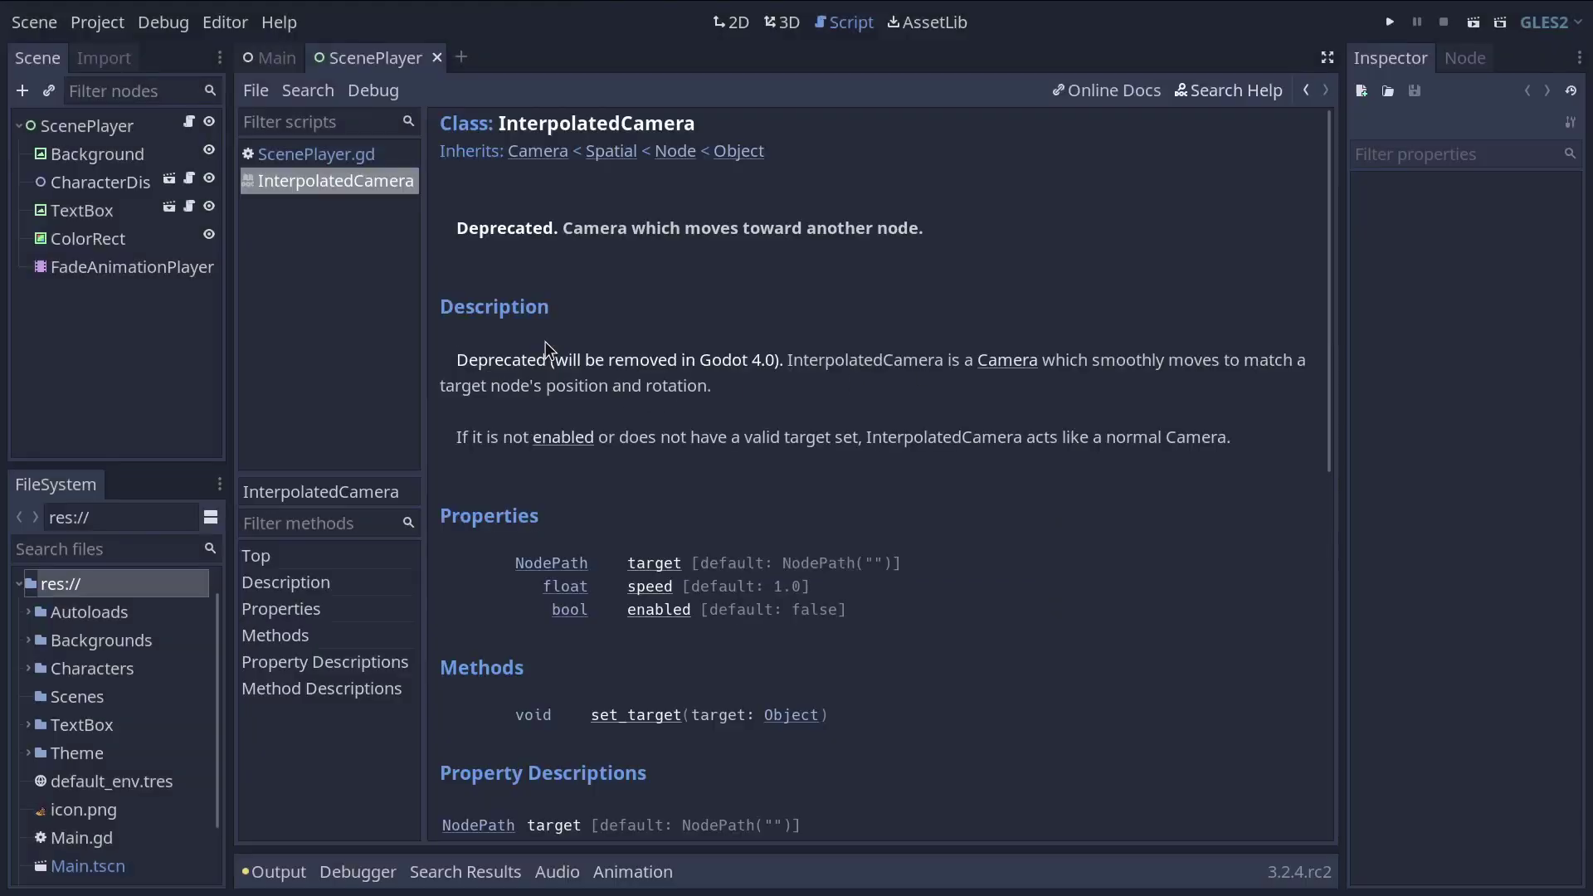
scroll(1008, 355, "down", 10)
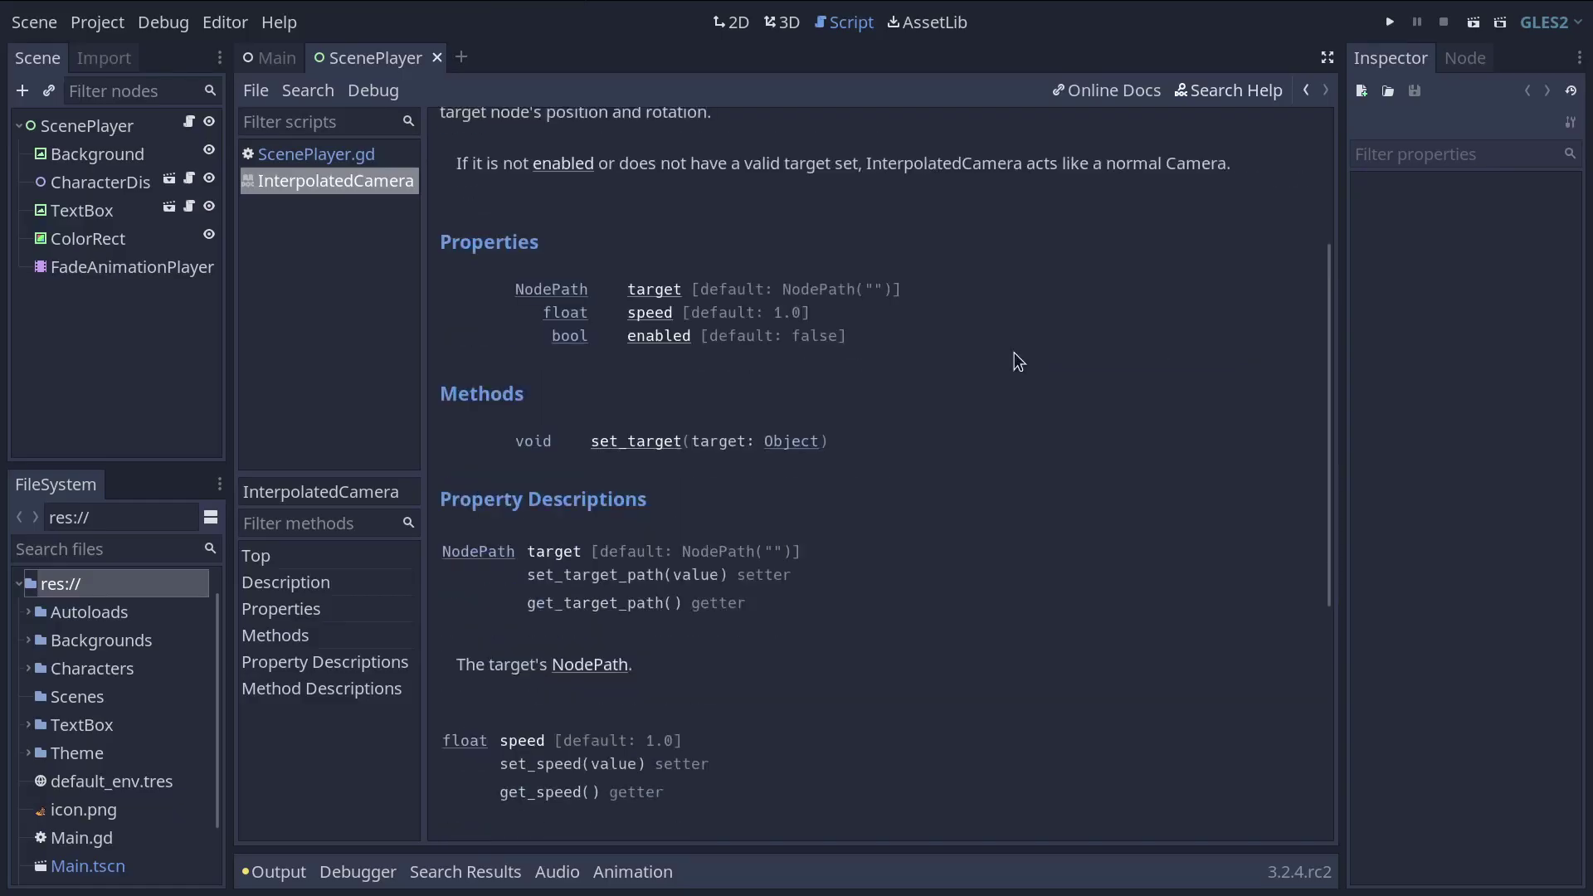
scroll(984, 337, "down", 1)
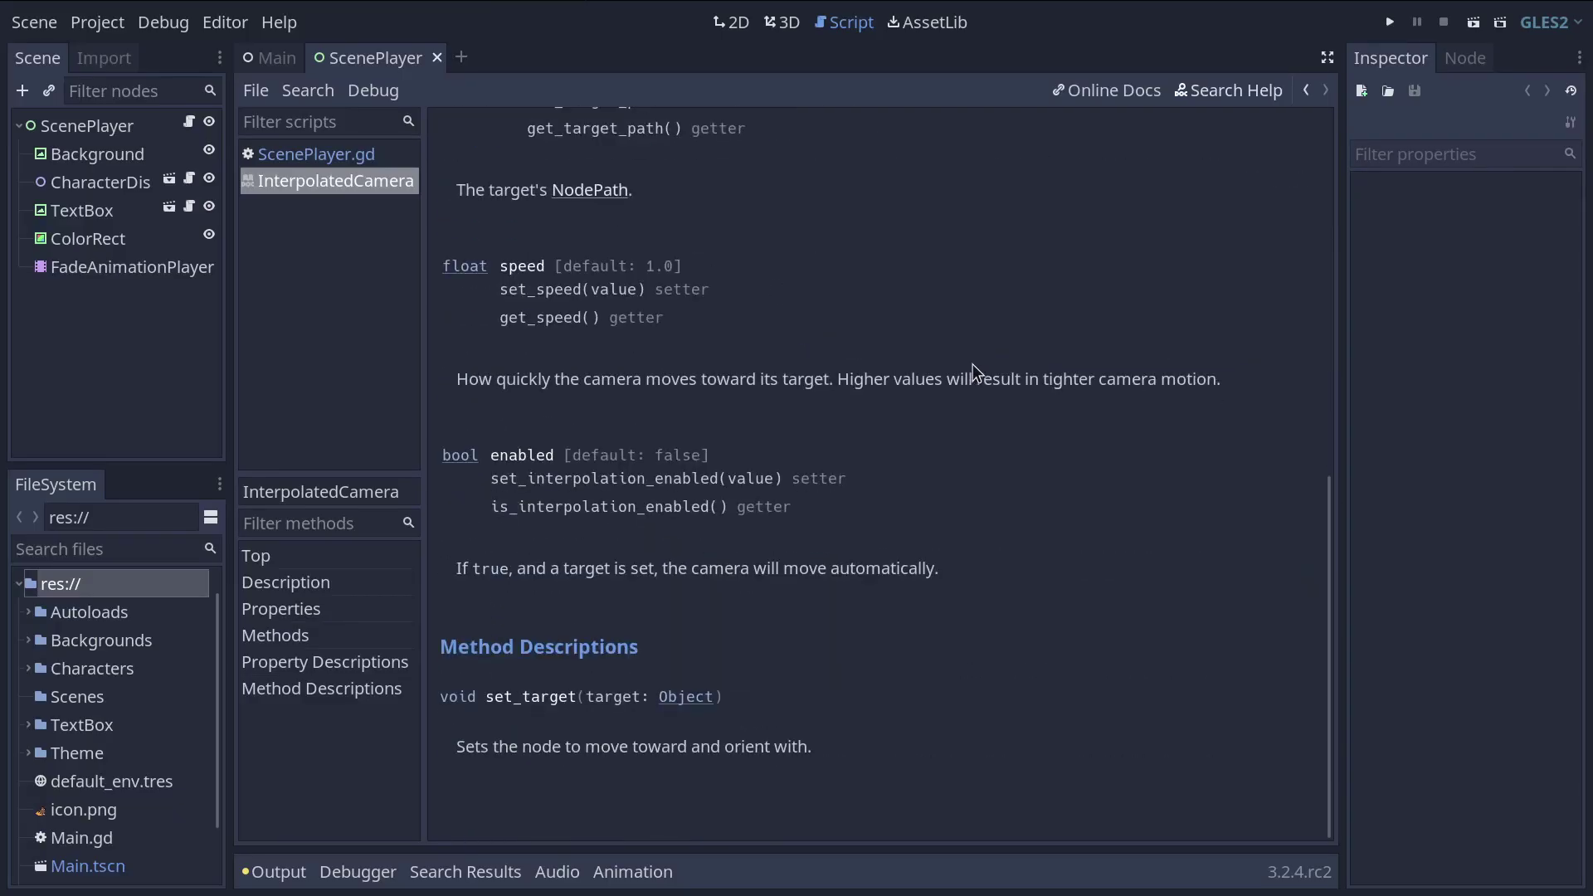
scroll(972, 366, "up", 10)
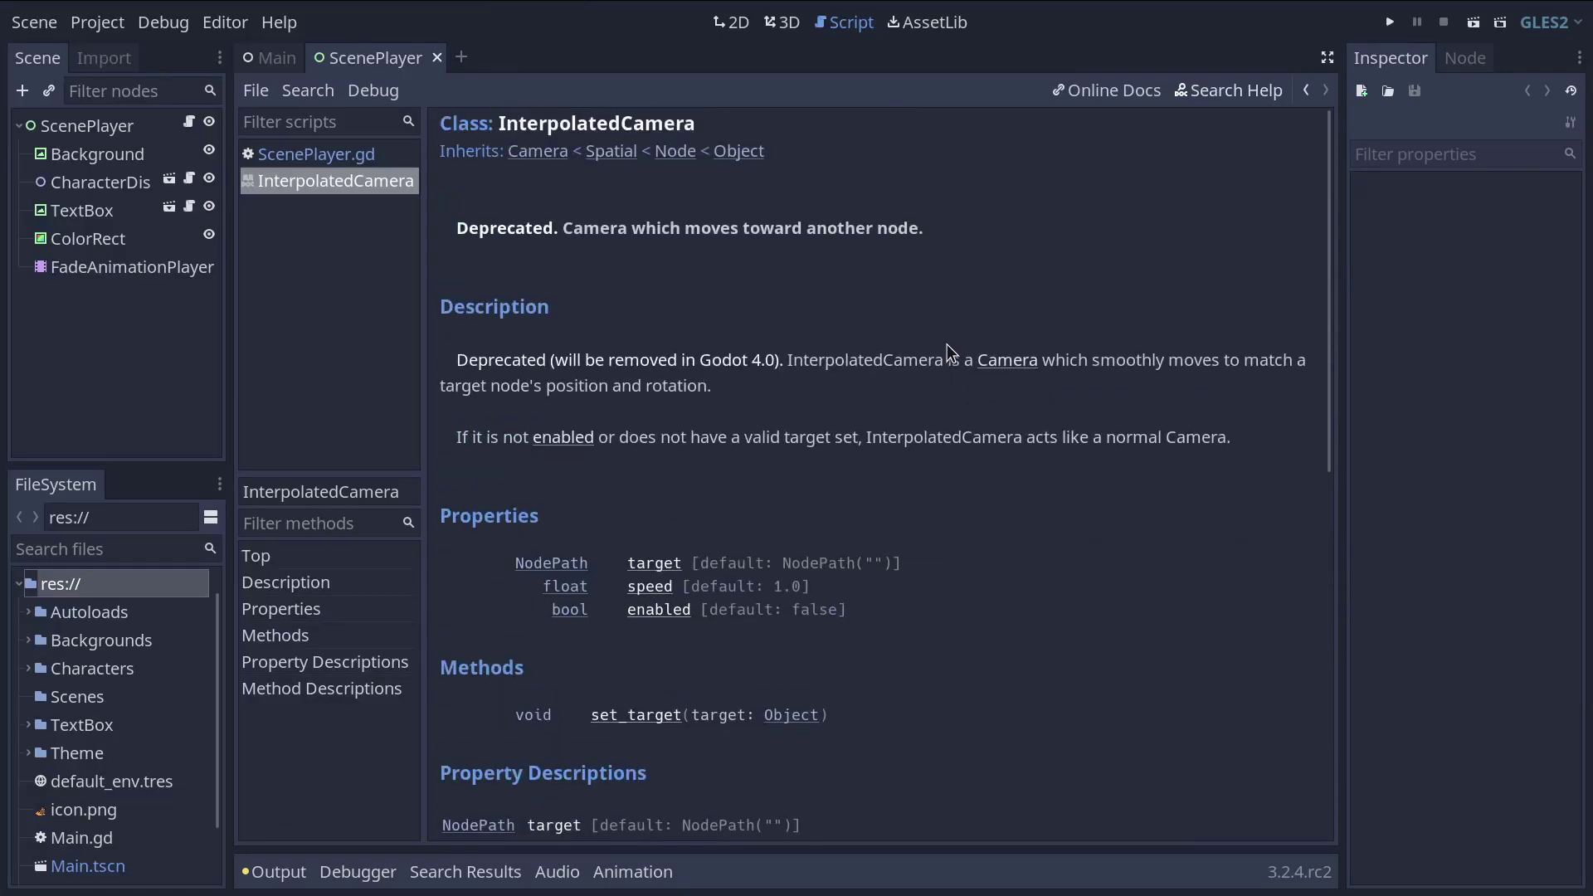
right_click(322, 189)
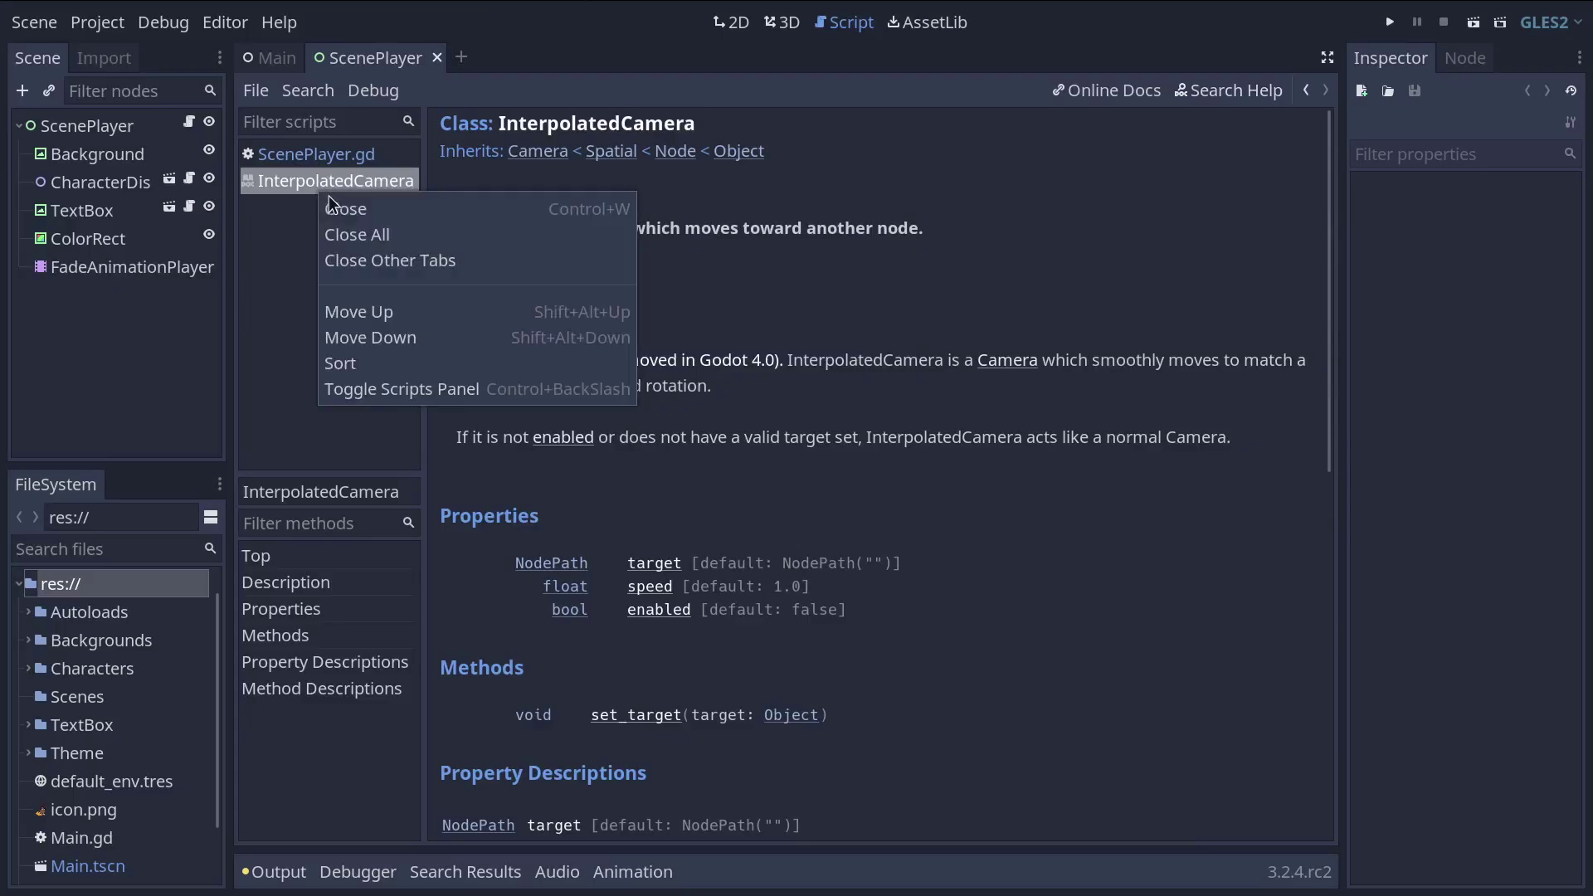
left_click(332, 208)
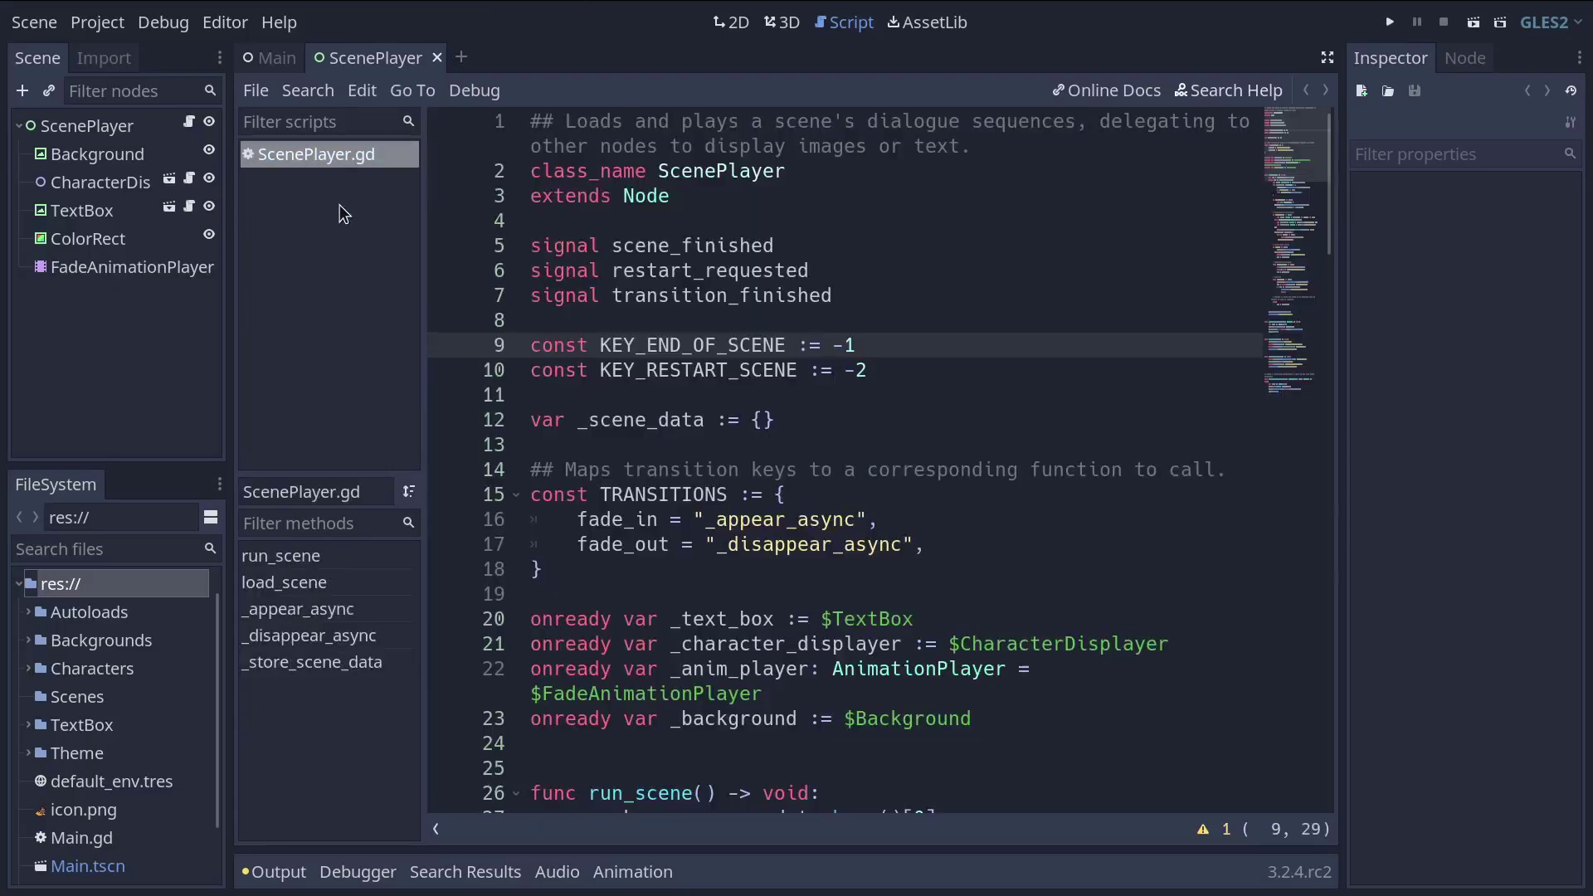
- Look up the AnimationPlayer class reference from its type hint in ScenePlayer.gd, and return to the script
left_click(1000, 246)
scroll(1076, 398, "down", 4)
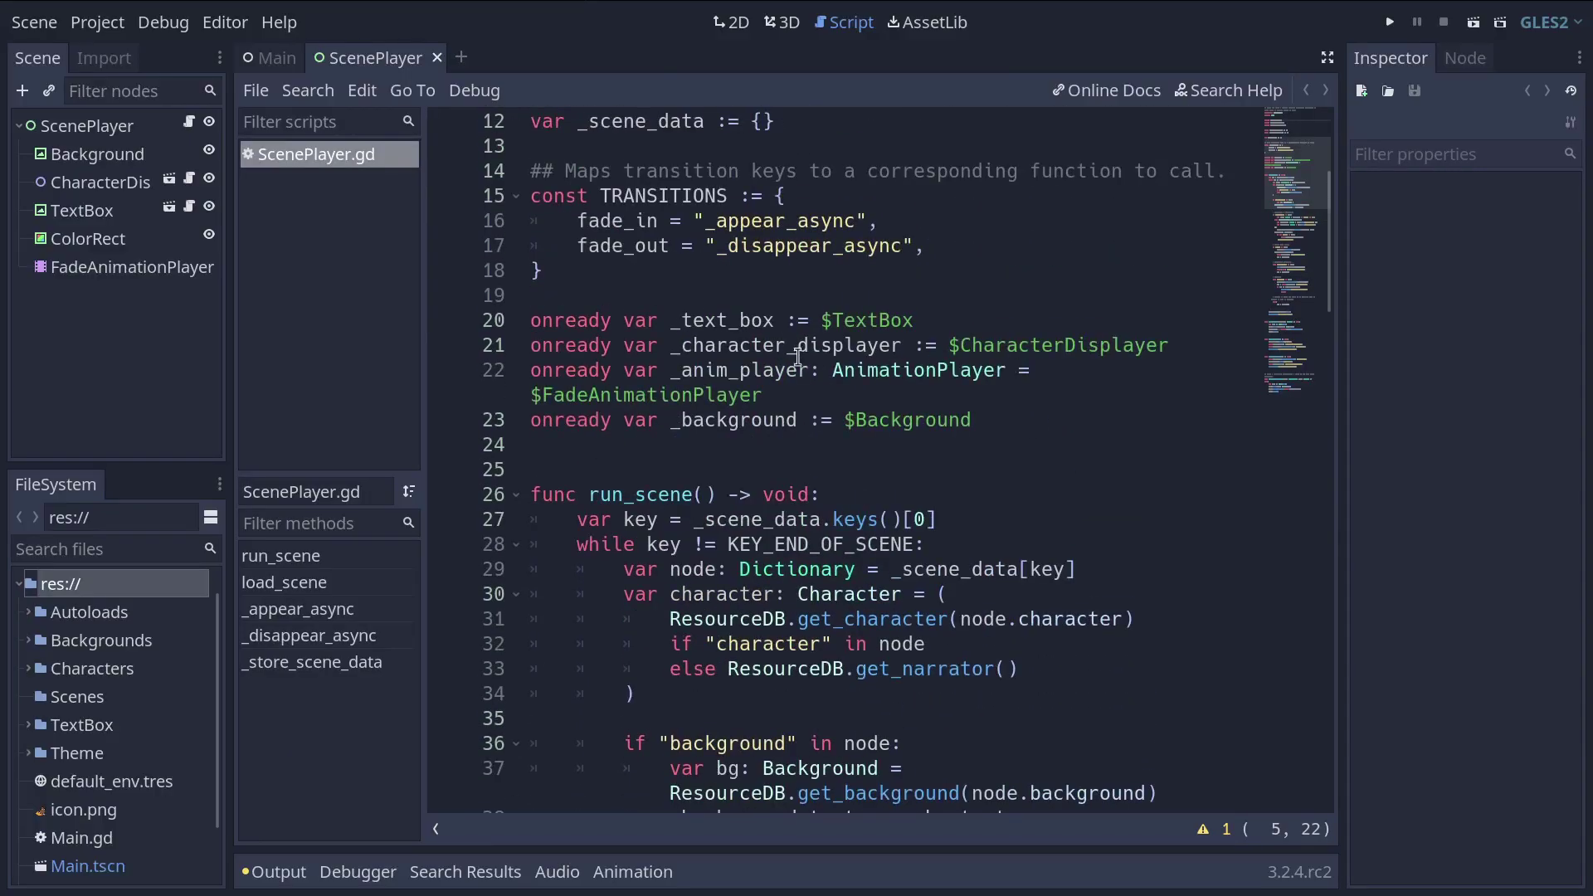
left_click(918, 371, "ctrl")
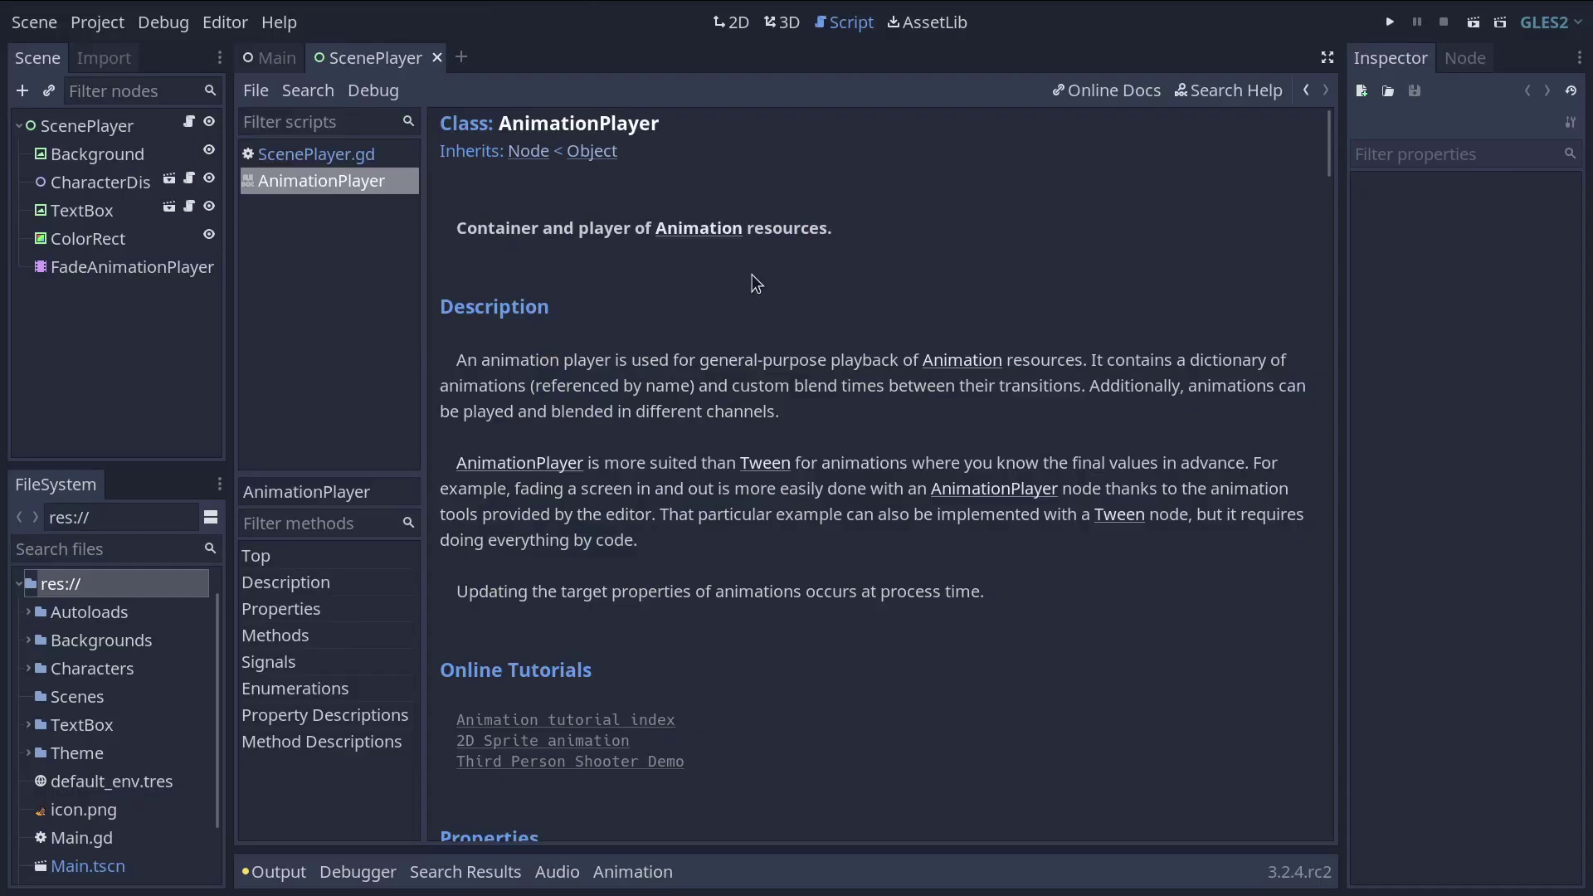
scroll(732, 214, "down", 5)
scroll(730, 214, "down", 3)
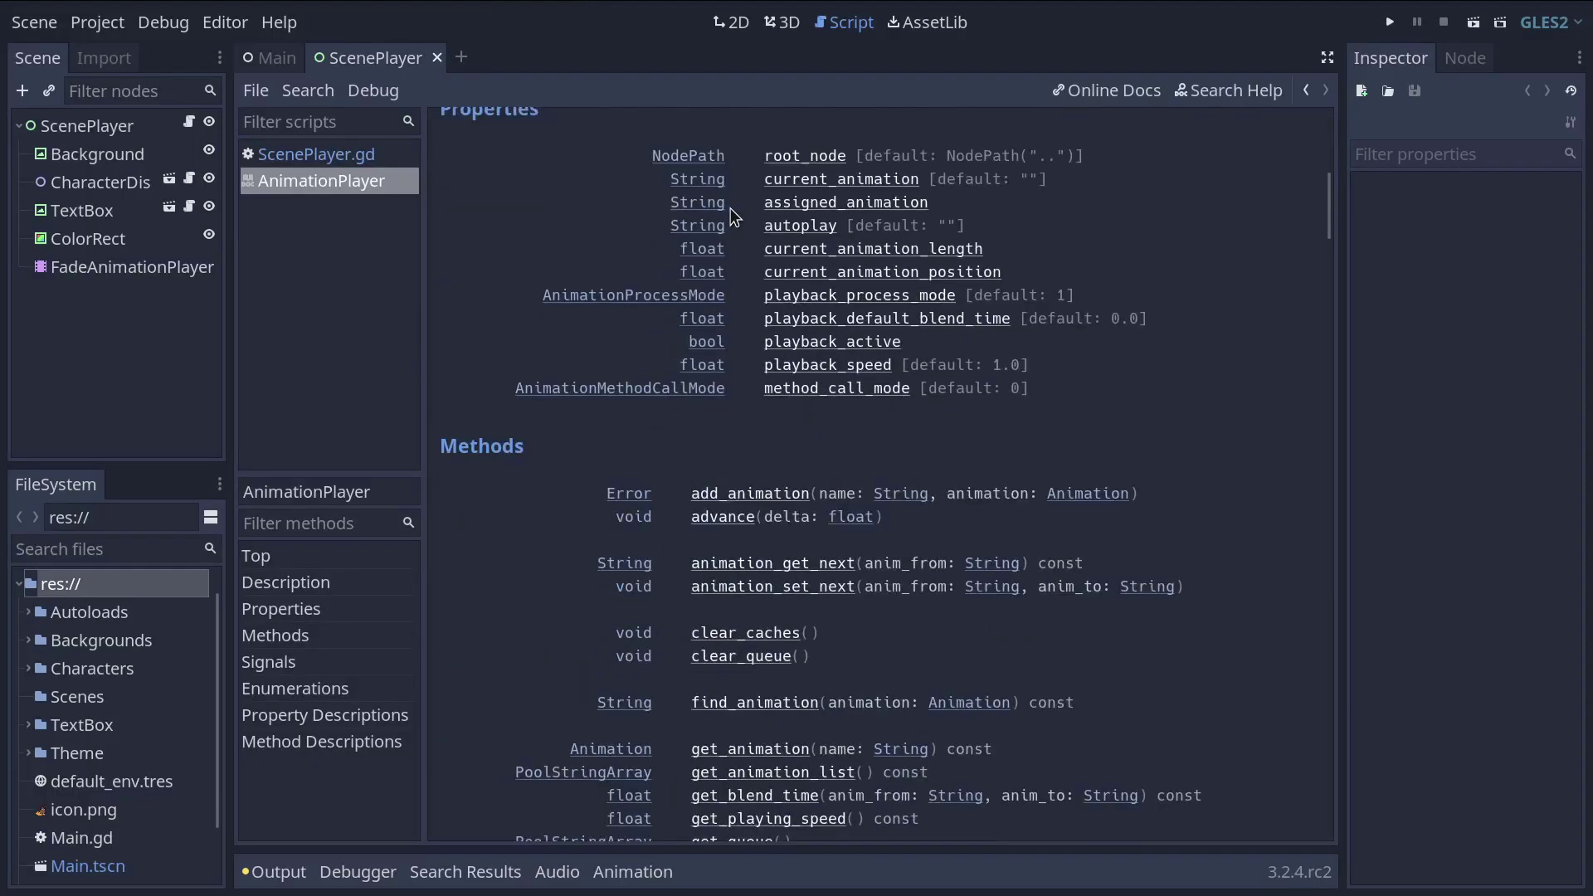
left_click(358, 156)
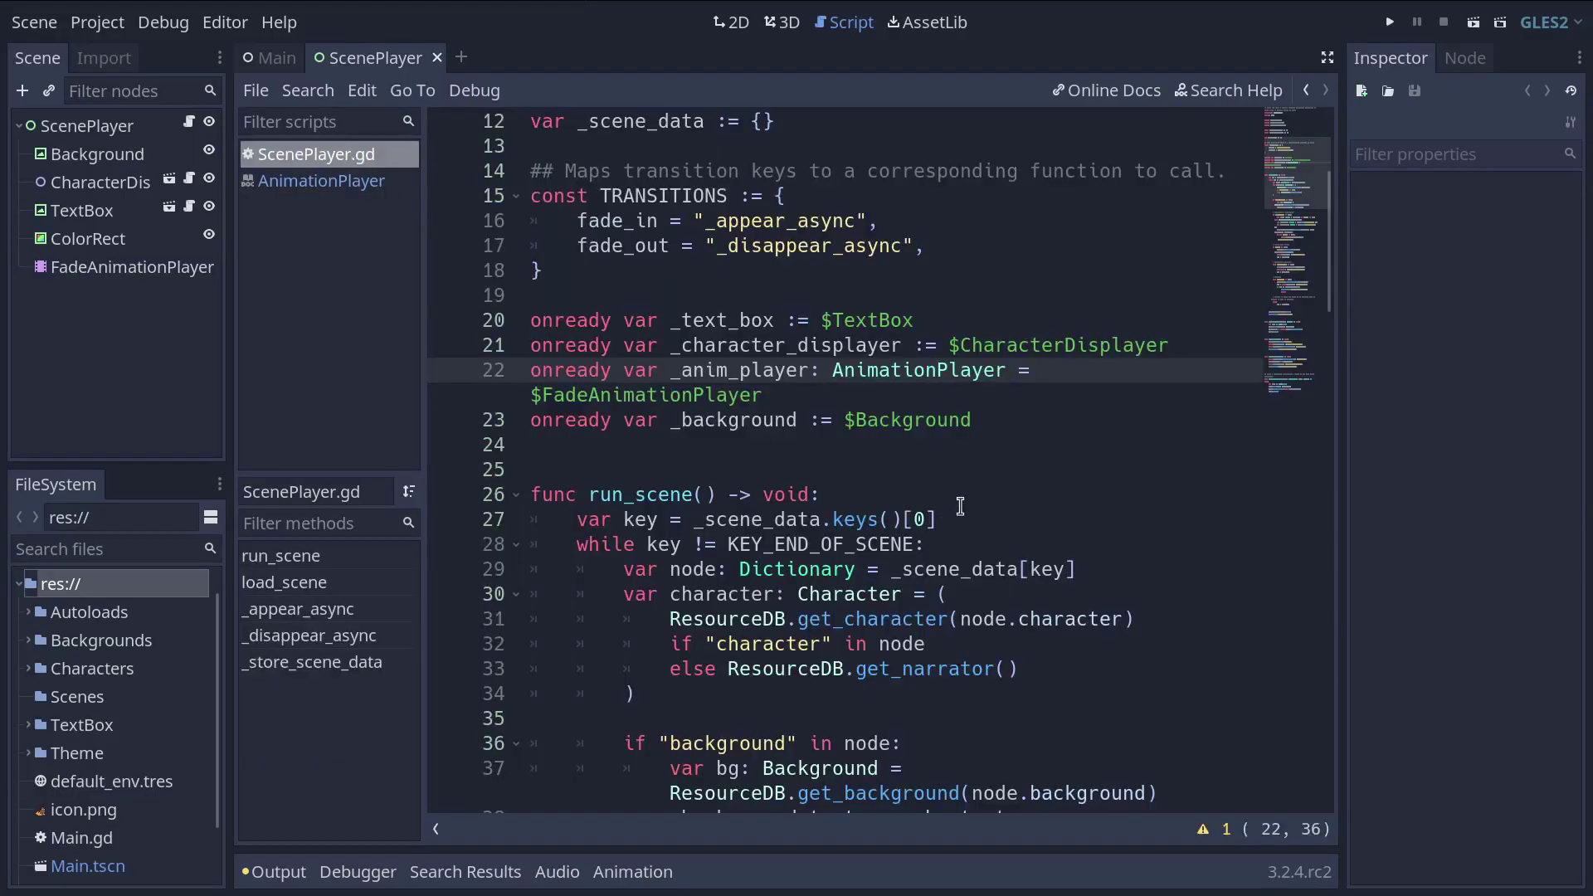
scroll(938, 506, "down", 2)
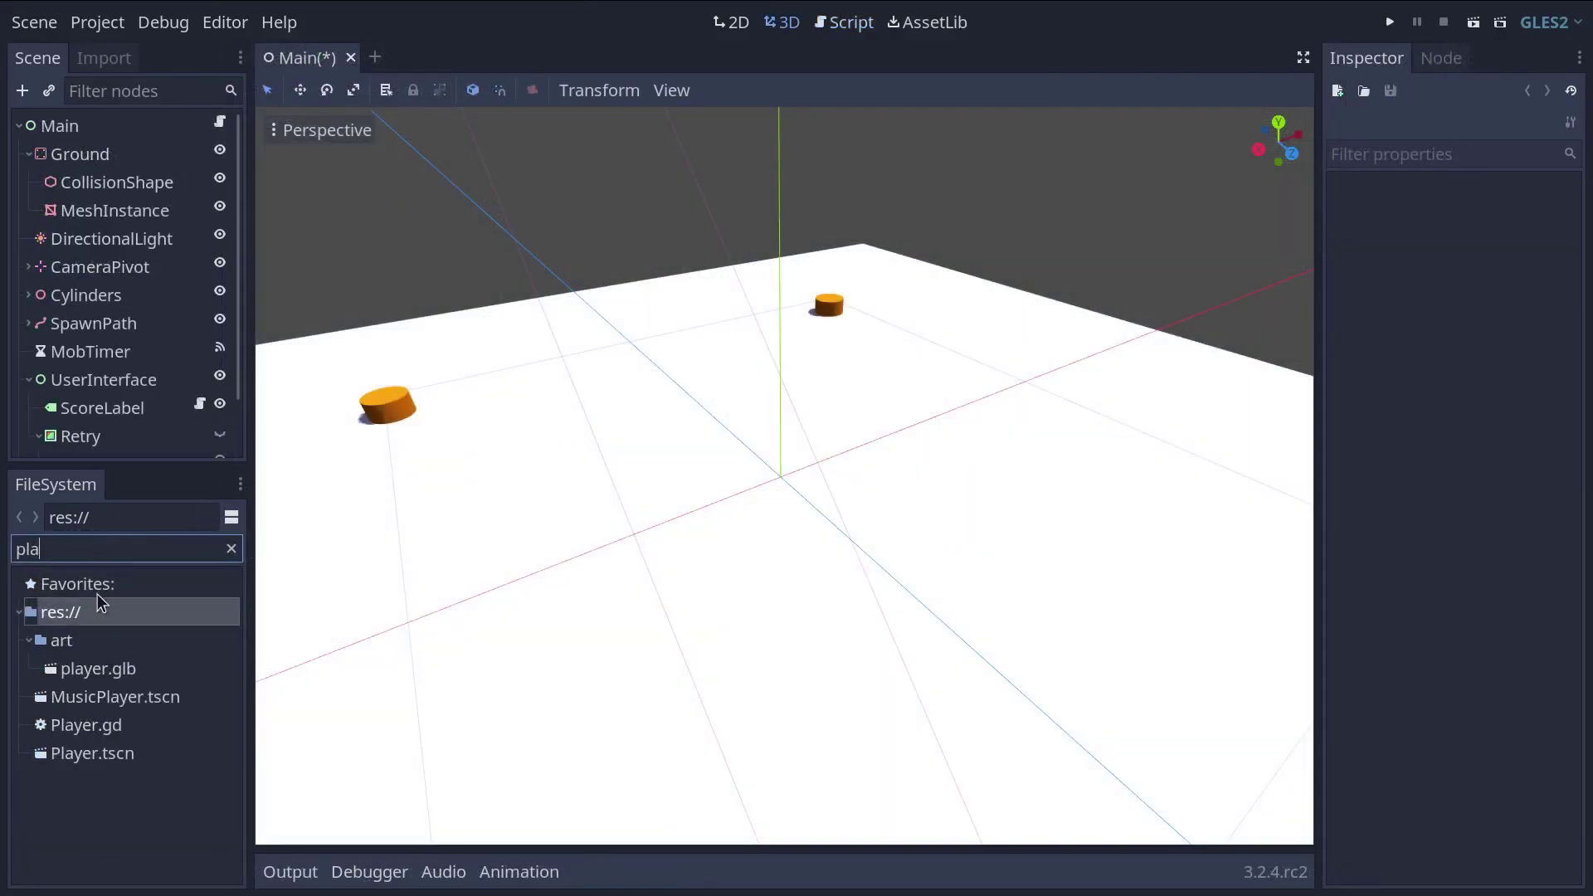
- Instance Player.tscn under the Main scene's root node, and move it slightly upward along the Y axis in the 3D view
left_click_drag(114, 754, 77, 124)
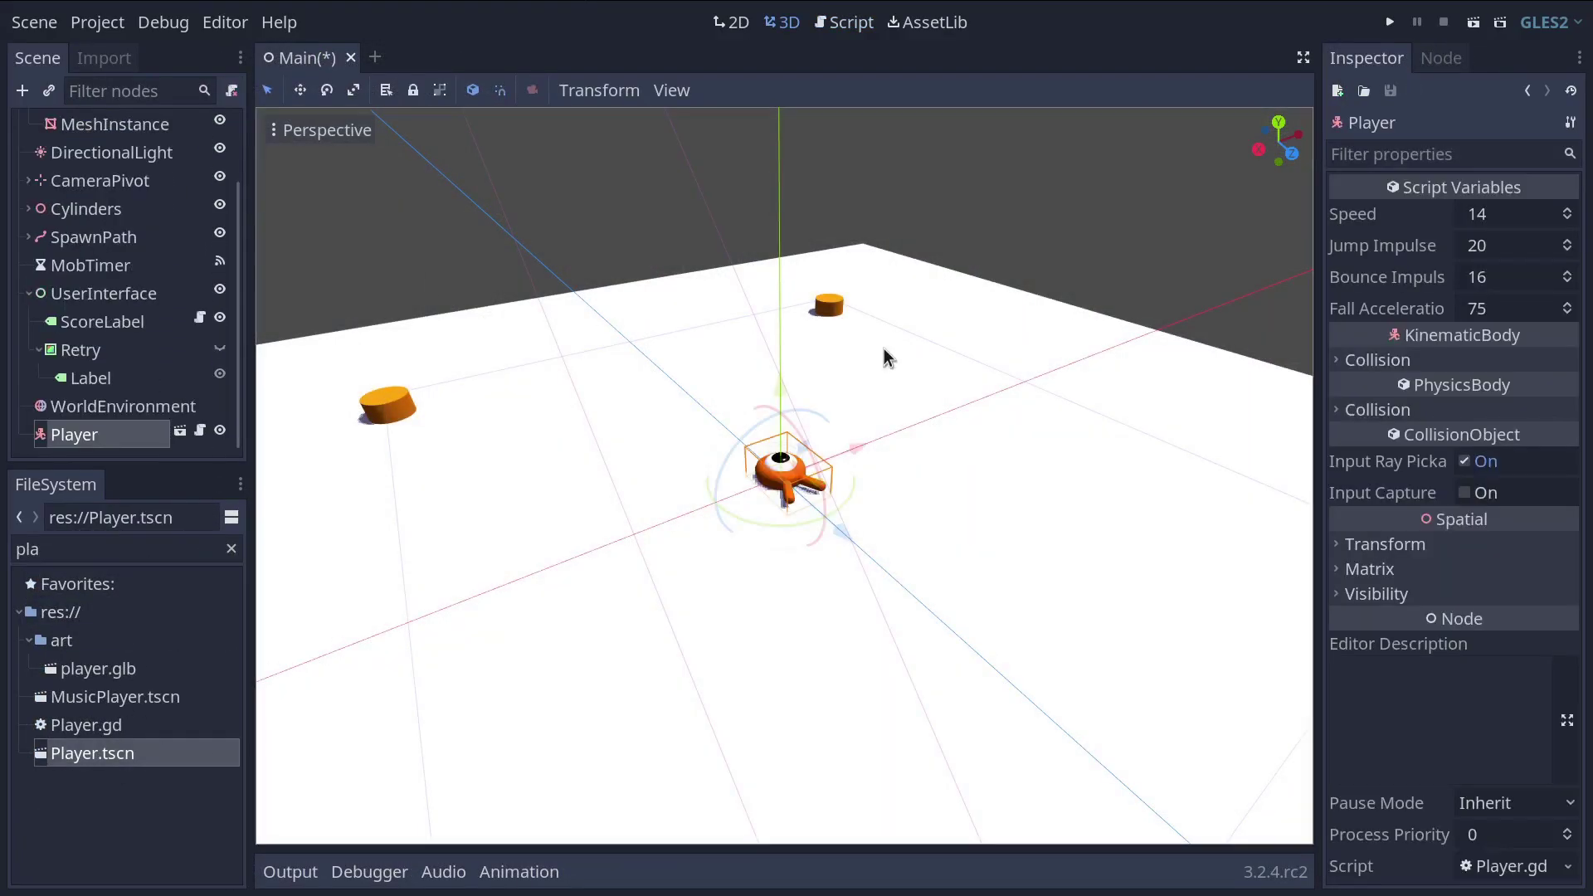
scroll(879, 373, "up", 5)
middle_click_drag(836, 453, 829, 466)
left_click_drag(828, 467, 808, 403)
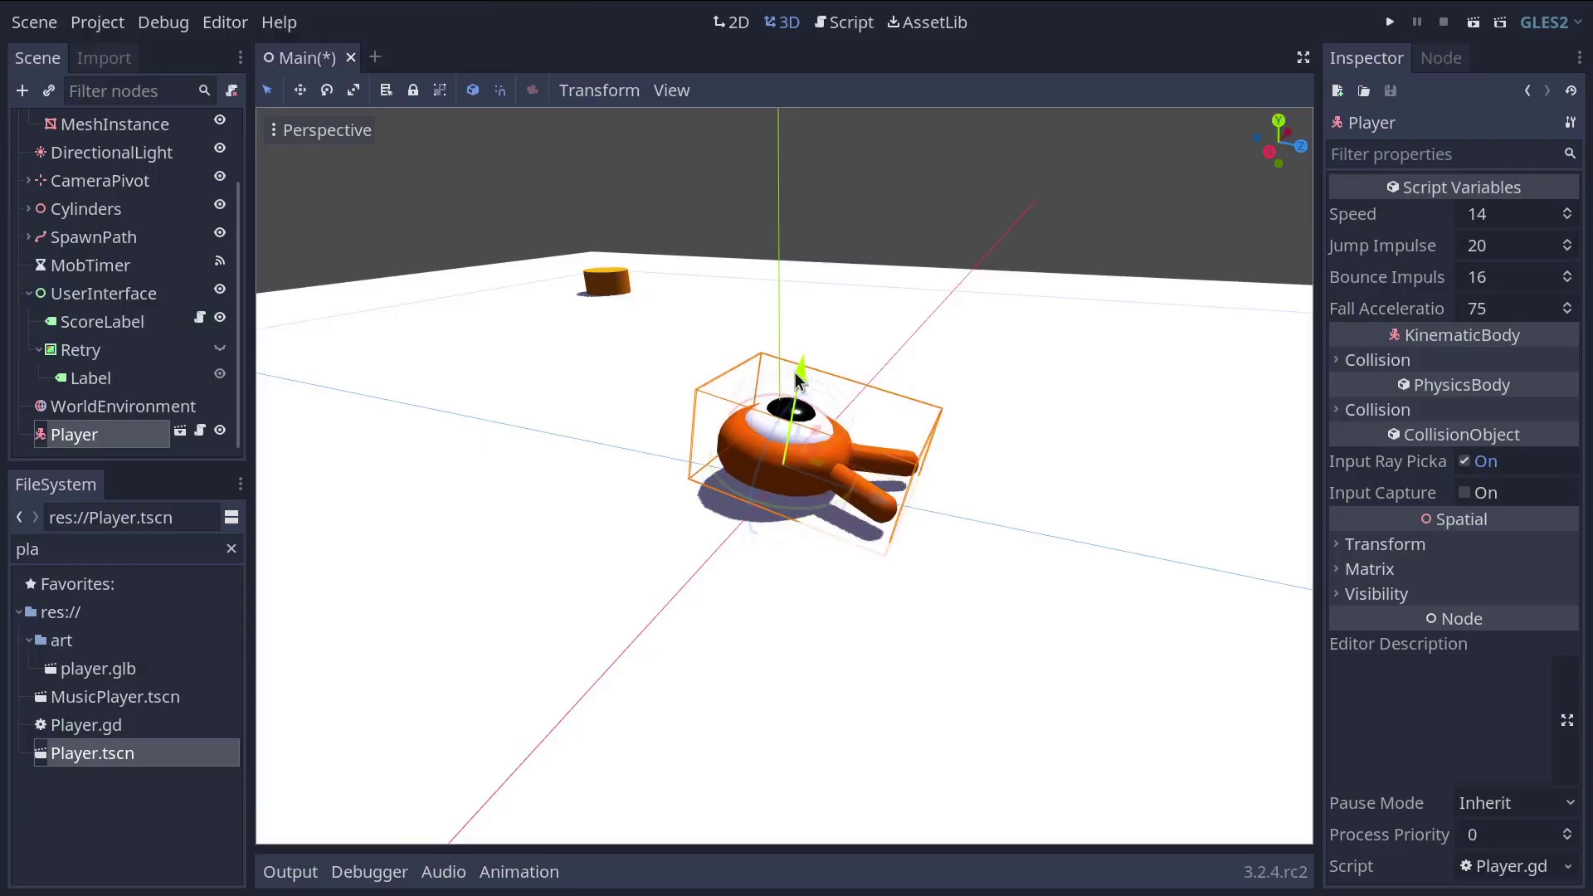
mouse_move(921, 406)
middle_mouse_down()
mouse_move(967, 409)
mouse_move(894, 418)
middle_mouse_up()
scroll(894, 418, "up", 2)
scroll(891, 421, "down", 2)
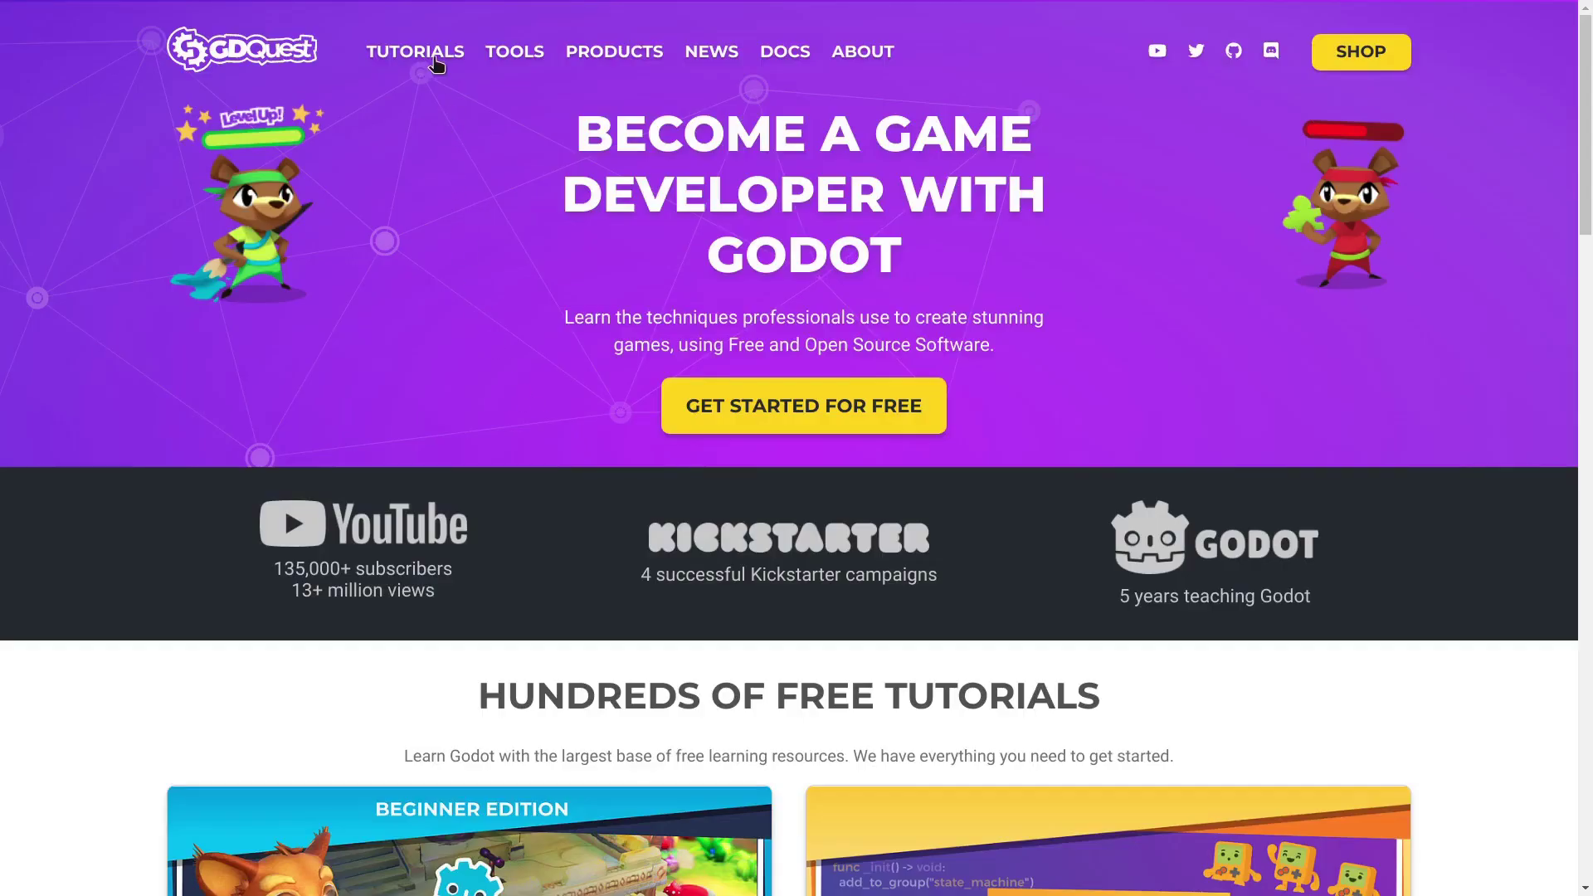
- On the GDQuest website, open the Godot tutorials page and browse the Design Patterns, 3D Games and 2D Games tutorial lists
left_click(431, 56)
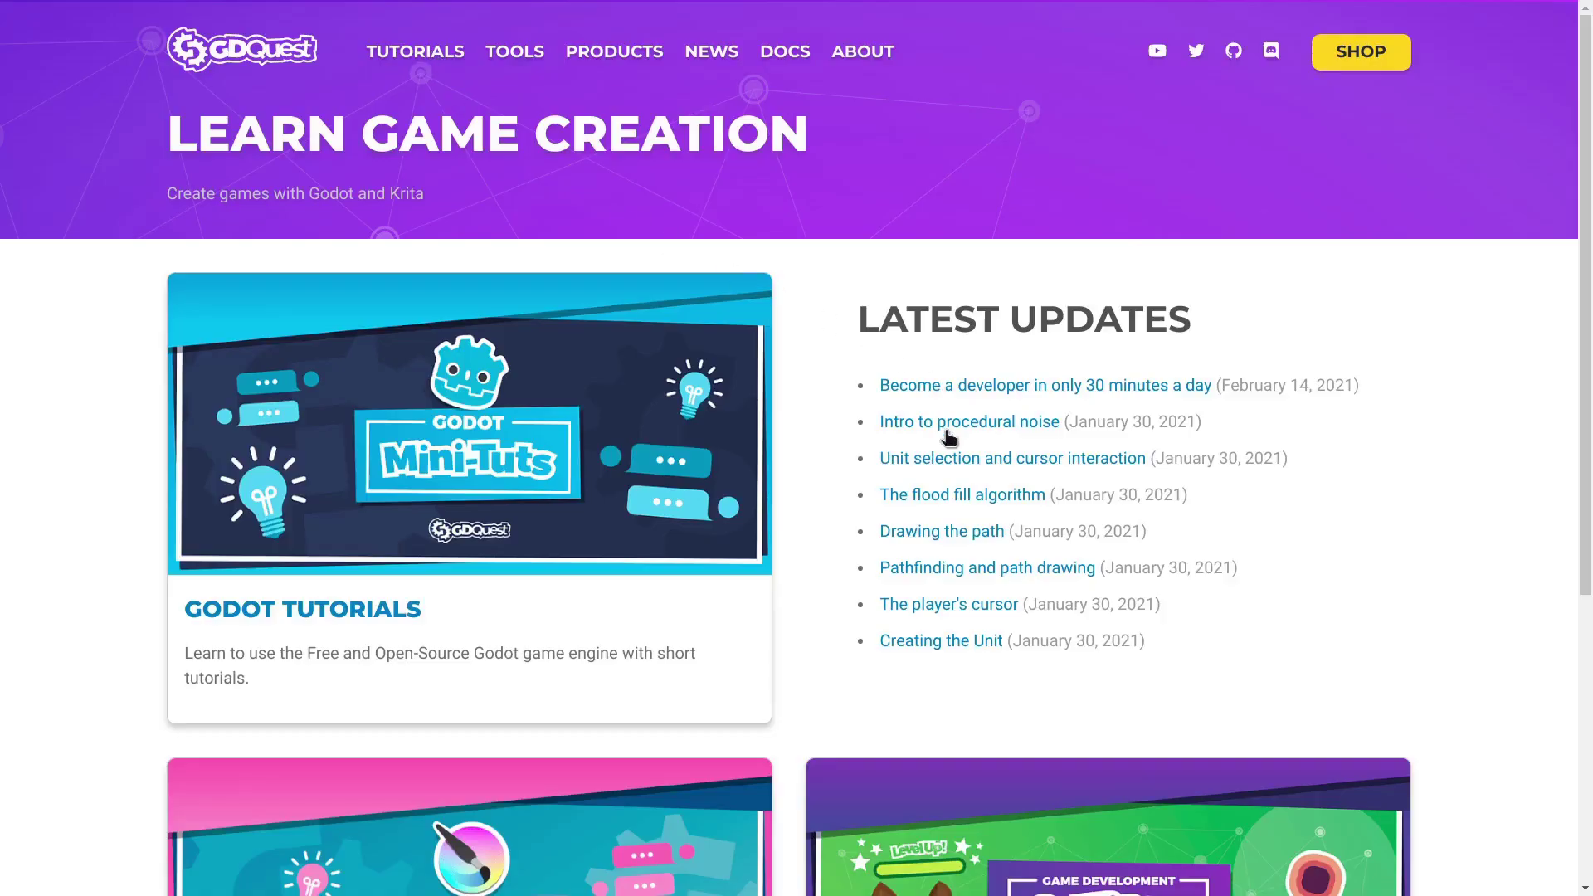
left_click(632, 481)
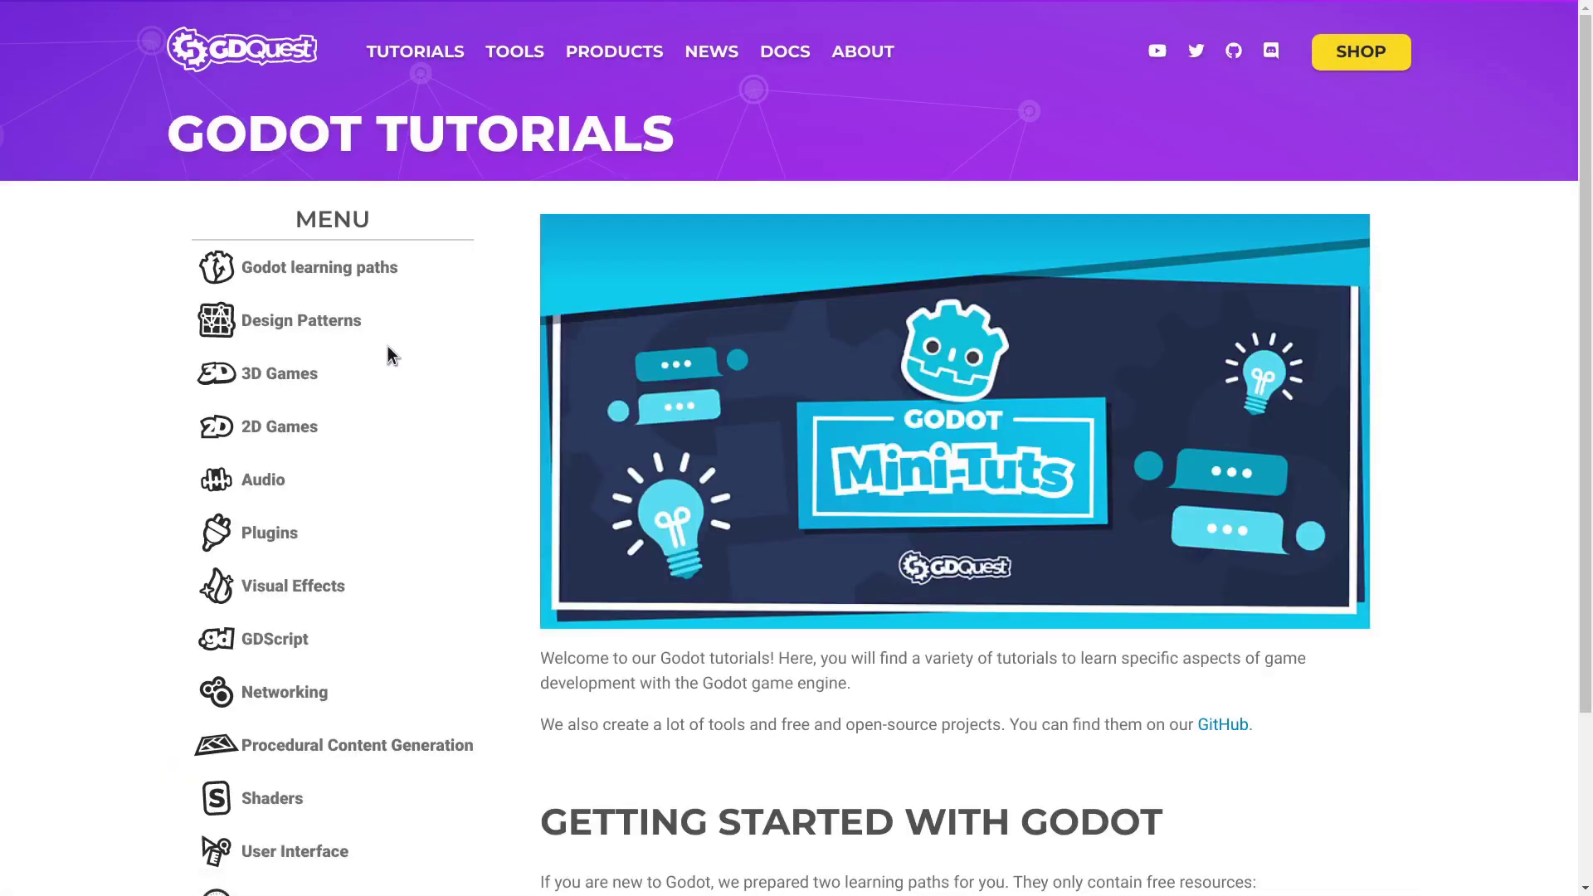
left_click(326, 324)
left_click(313, 424)
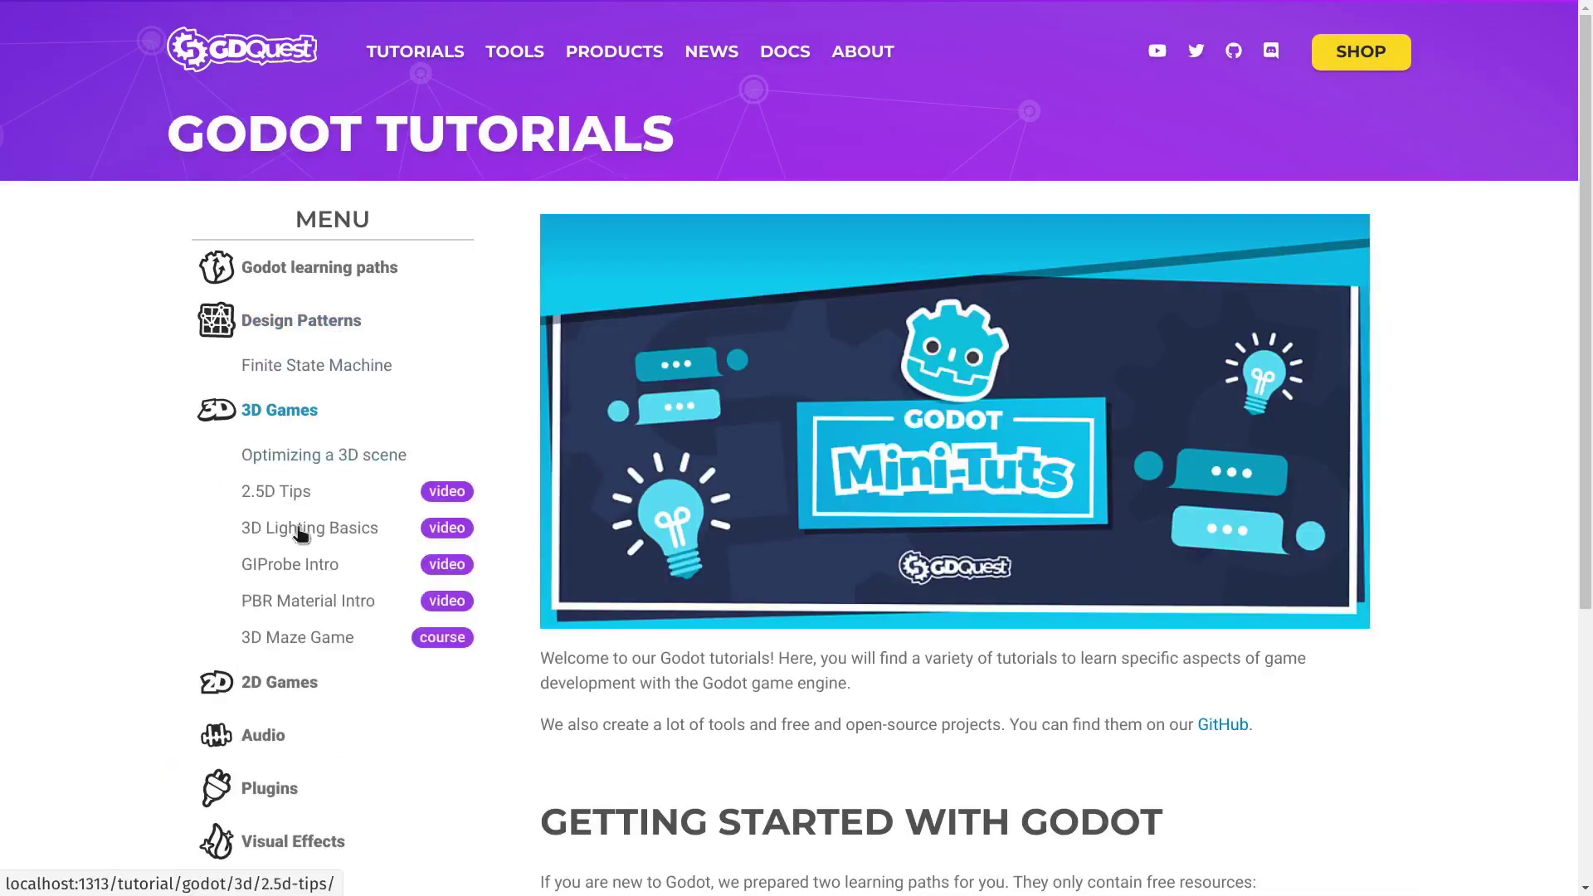
left_click(283, 682)
scroll(414, 580, "down", 10)
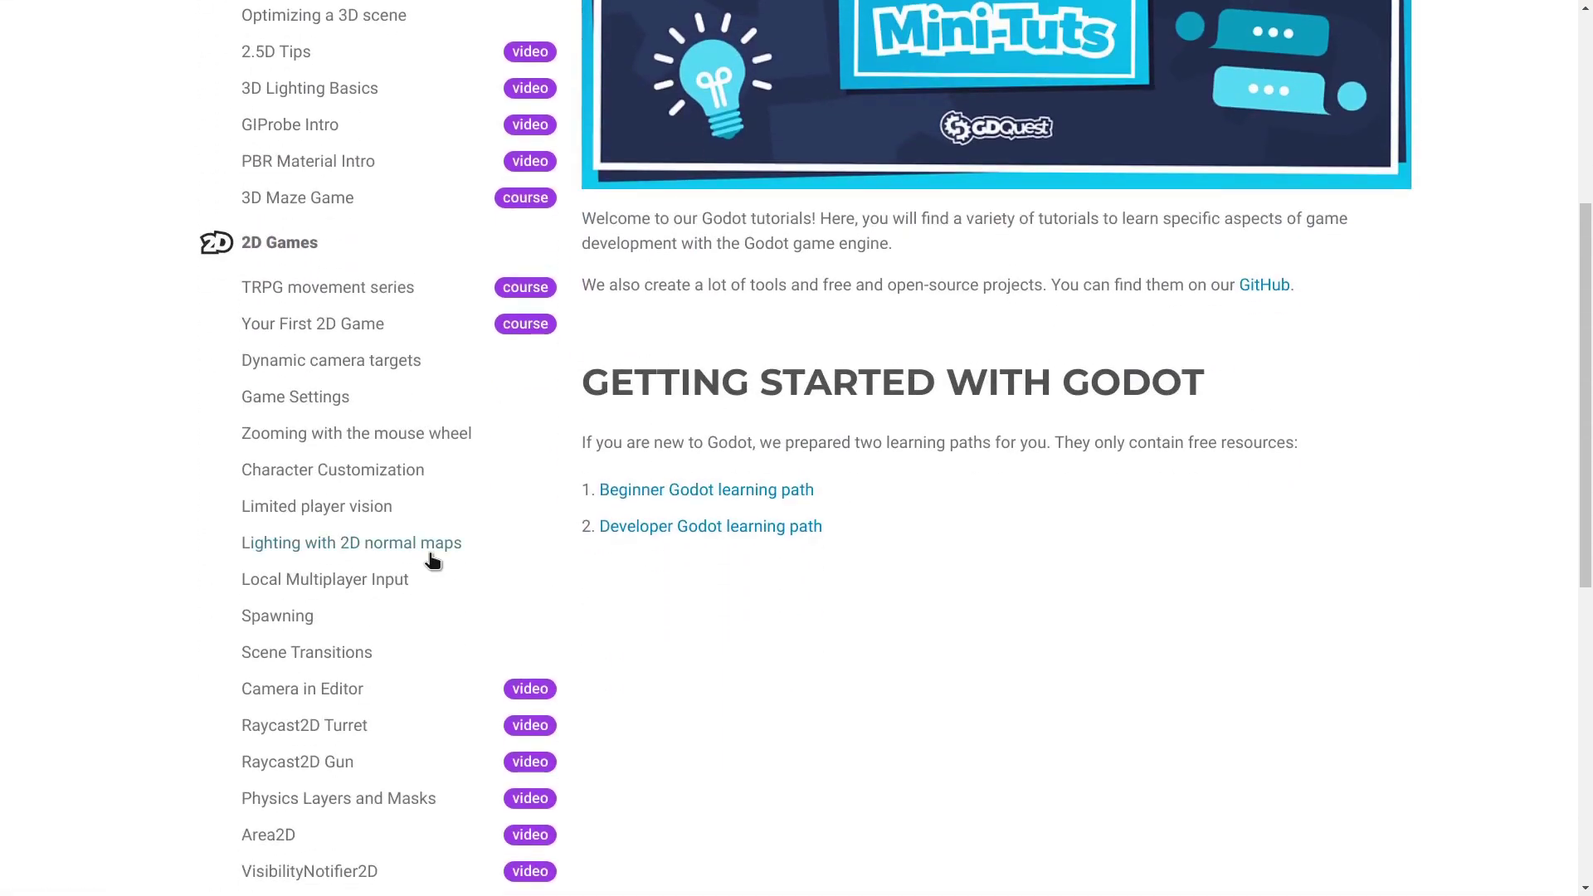
scroll(432, 560, "up", 10)
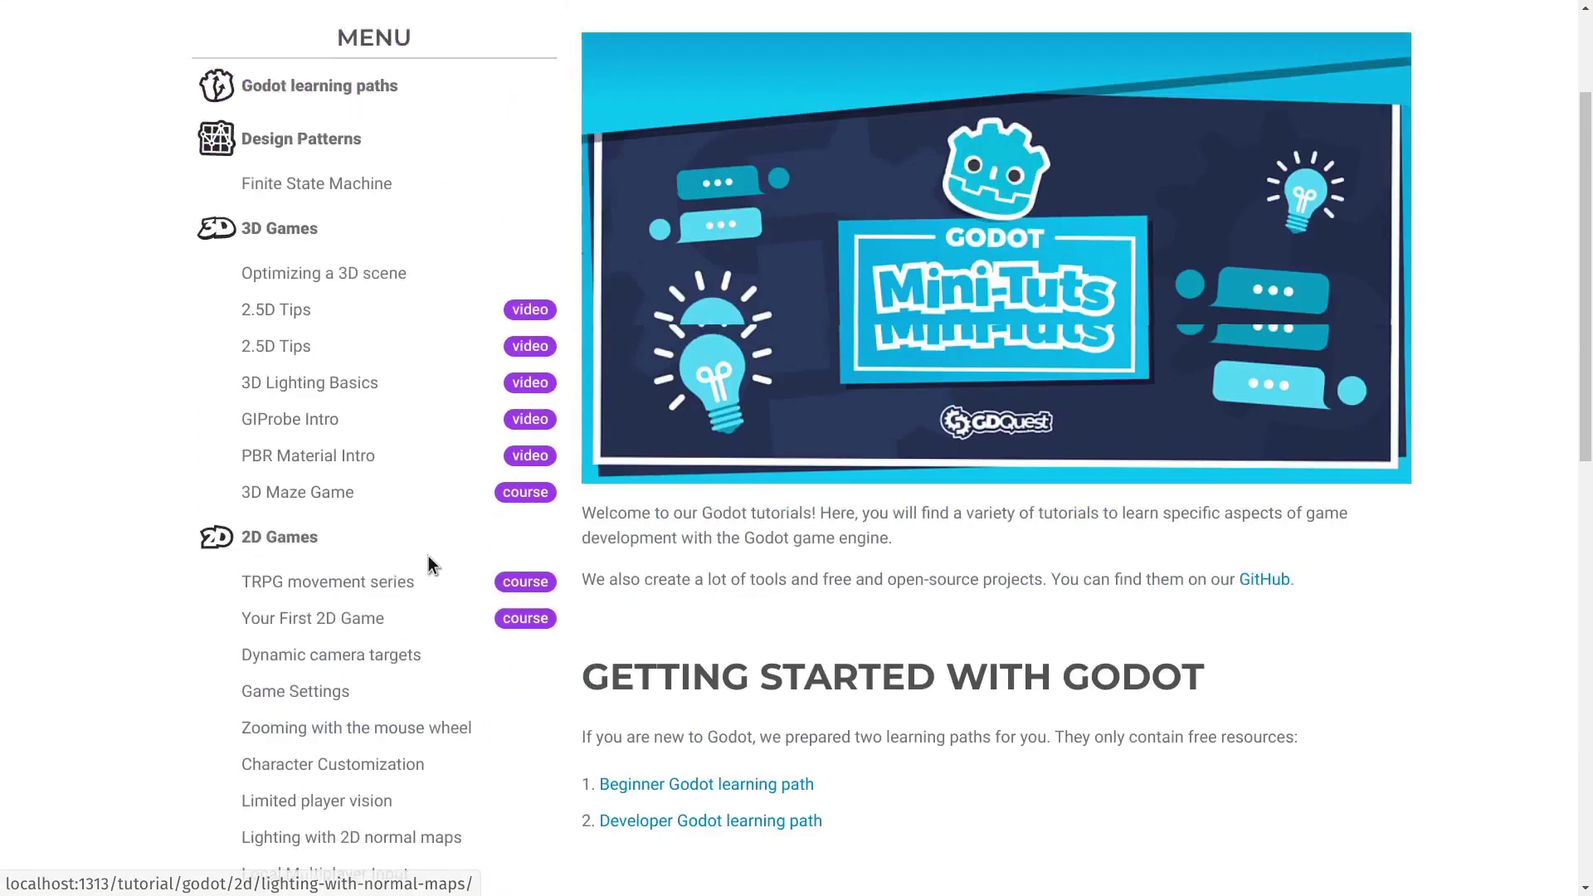